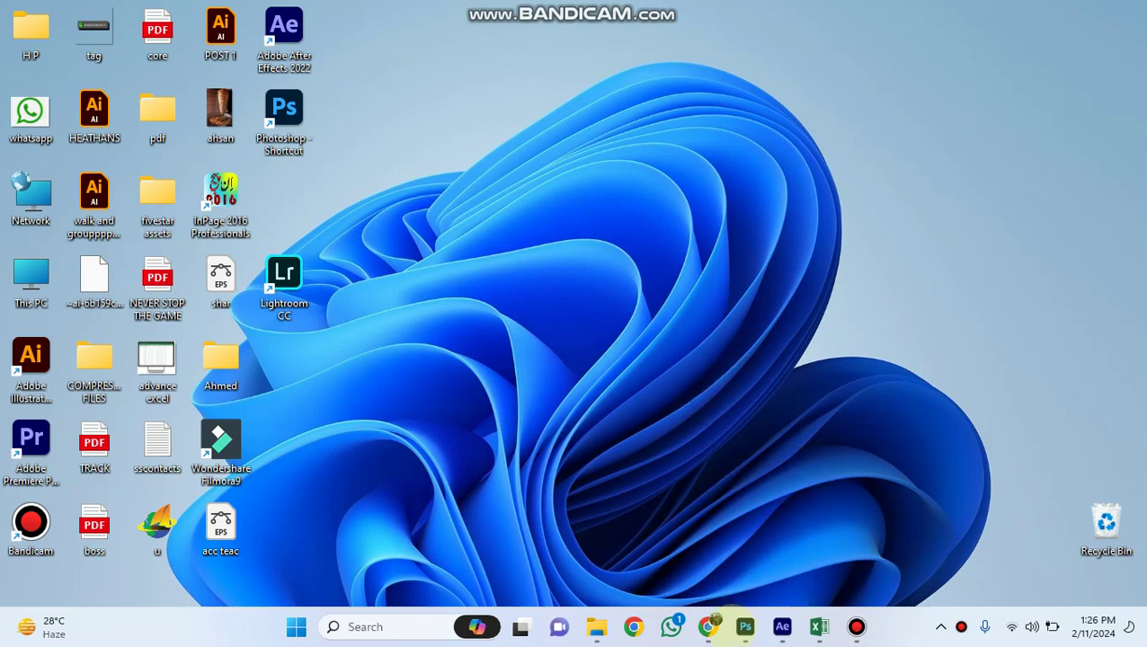
# Clear the Windows desktop so the Excel taskbar icon is ready to launch
pyautogui.moveTo(709, 624)
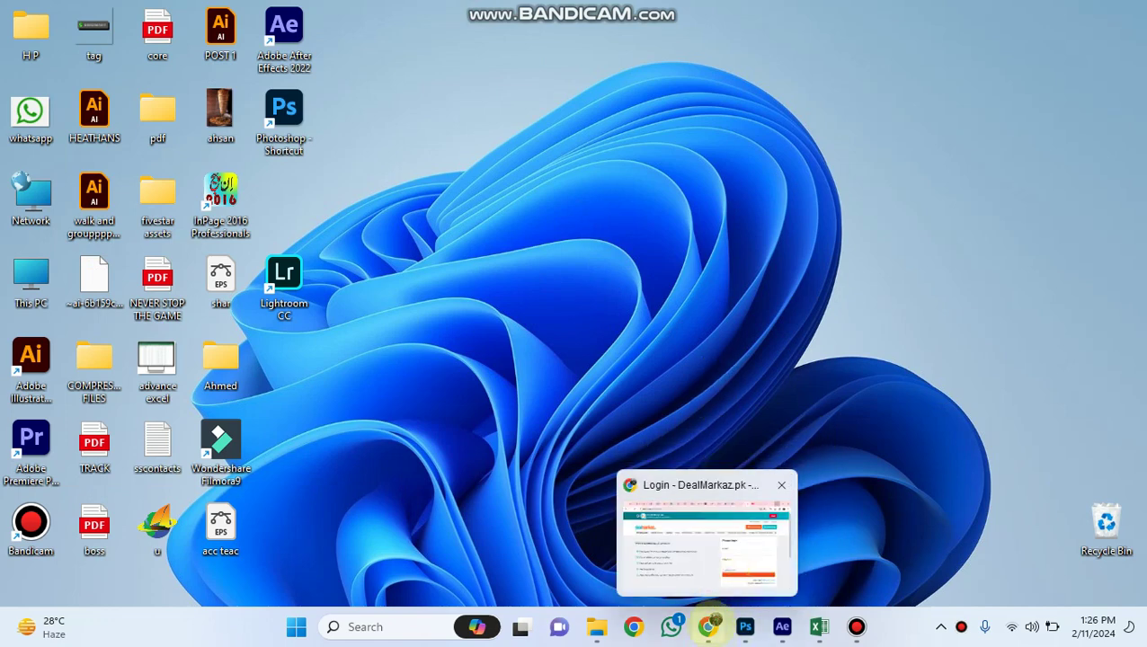
# Launch Excel, create a blank workbook, and remove the recovered files from Document Recovery
pyautogui.click(819, 626)
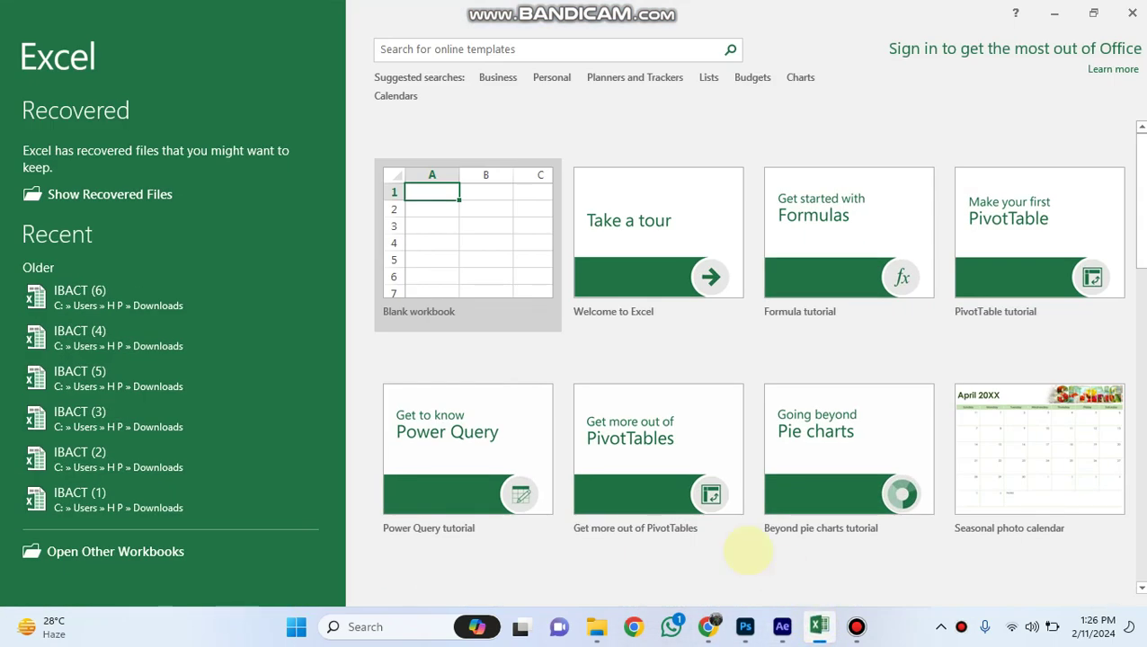
pyautogui.click(441, 225)
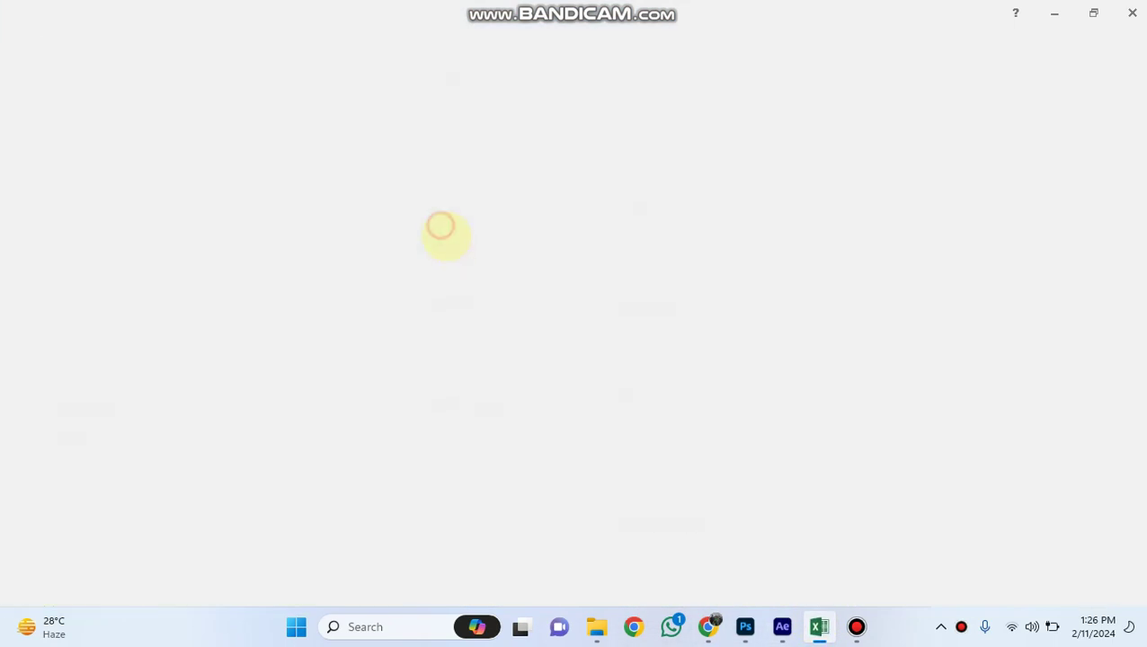
pyautogui.click(441, 225)
pyautogui.click(171, 567)
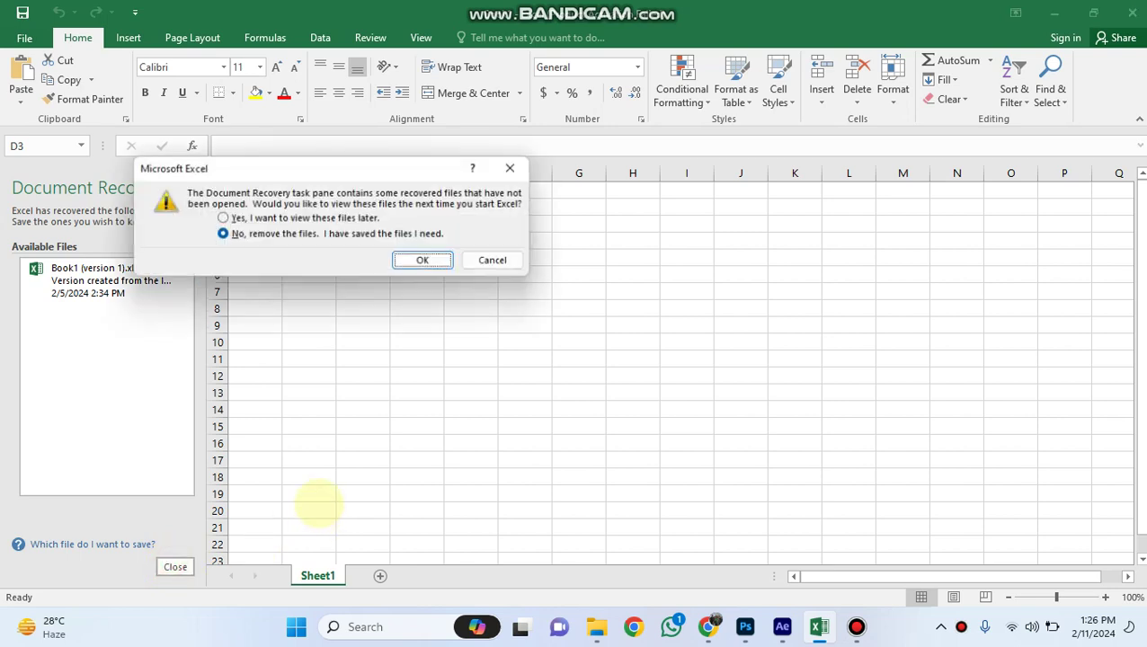
pyautogui.click(423, 259)
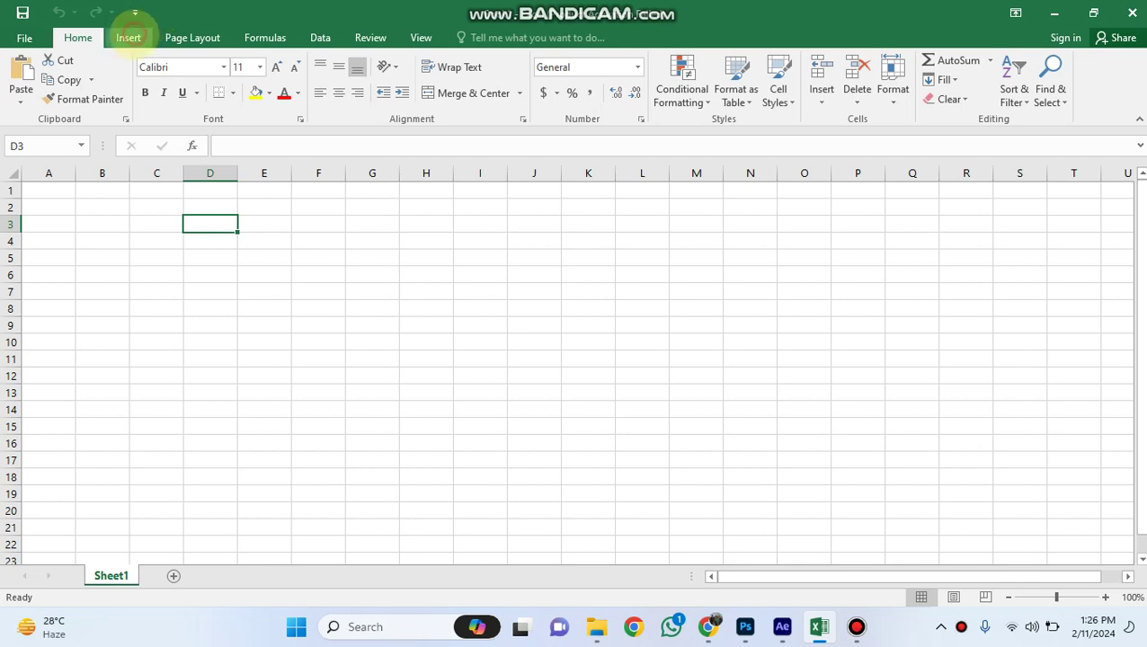
# Draw a text box across F2:M6 containing the title SUM IF
pyautogui.click(129, 38)
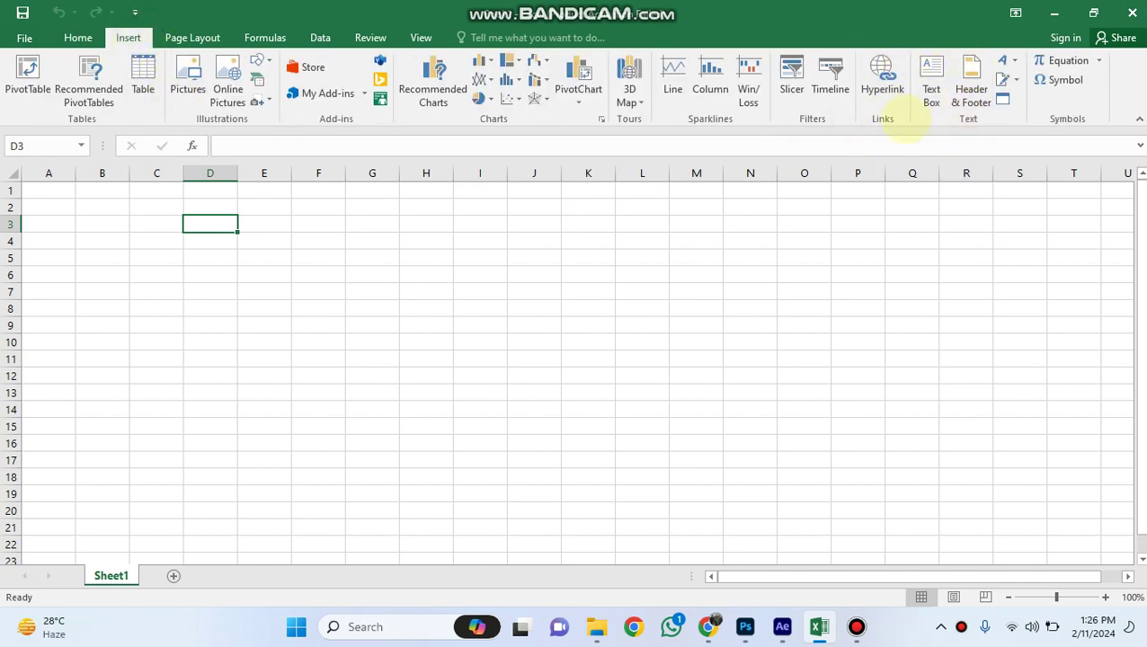
pyautogui.click(931, 80)
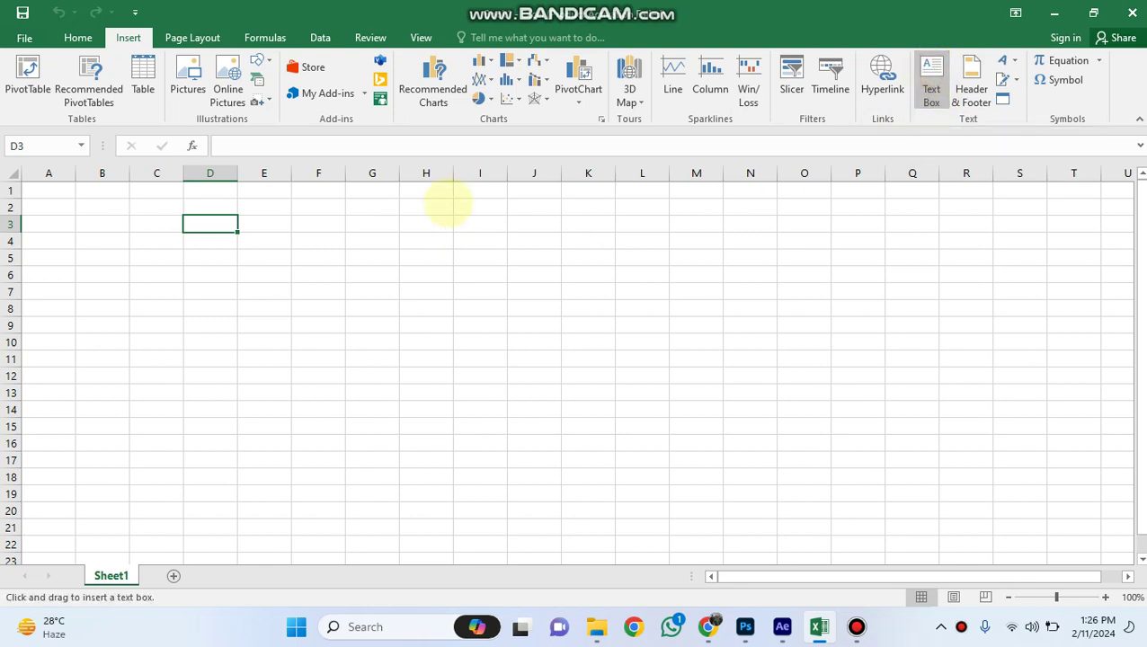
pyautogui.moveTo(325, 204); pyautogui.dragTo(704, 272)
pyautogui.write('SUM IF')
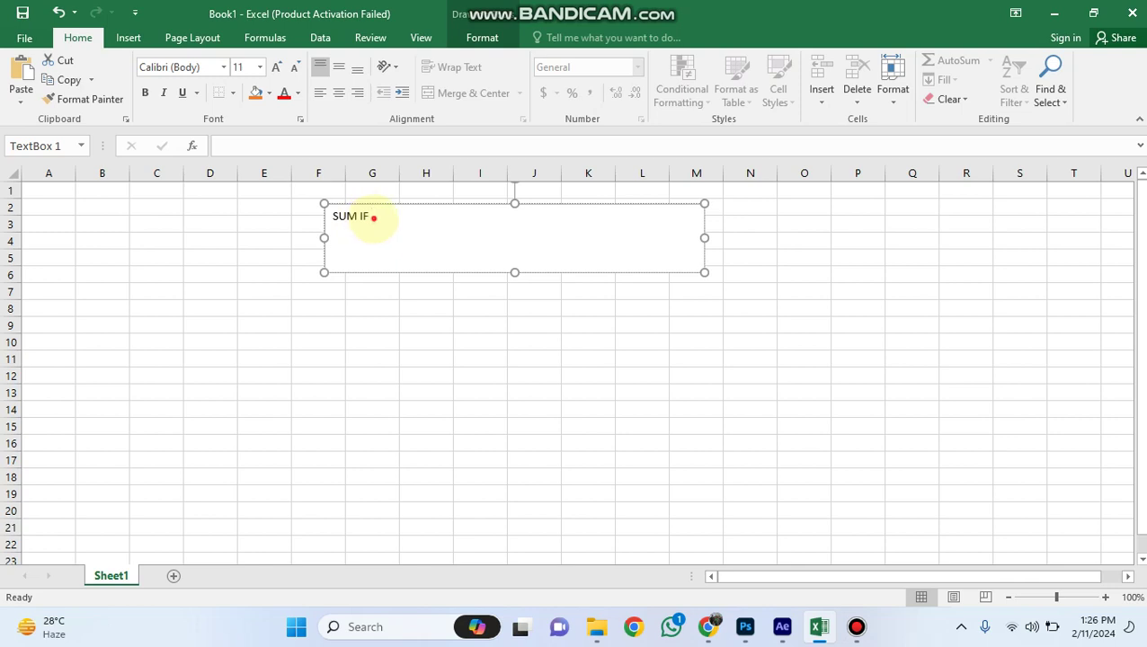
pyautogui.moveTo(374, 217); pyautogui.dragTo(327, 218)
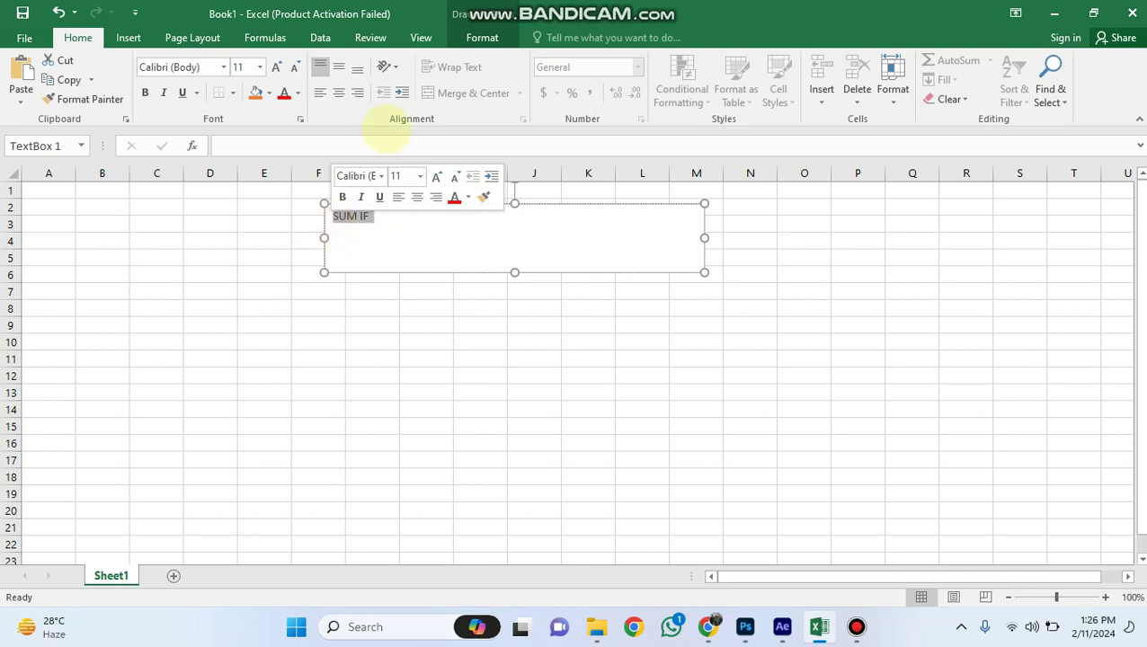
# Format the SUM IF title at size 40, centred, with a light blue fill
pyautogui.click(419, 177)
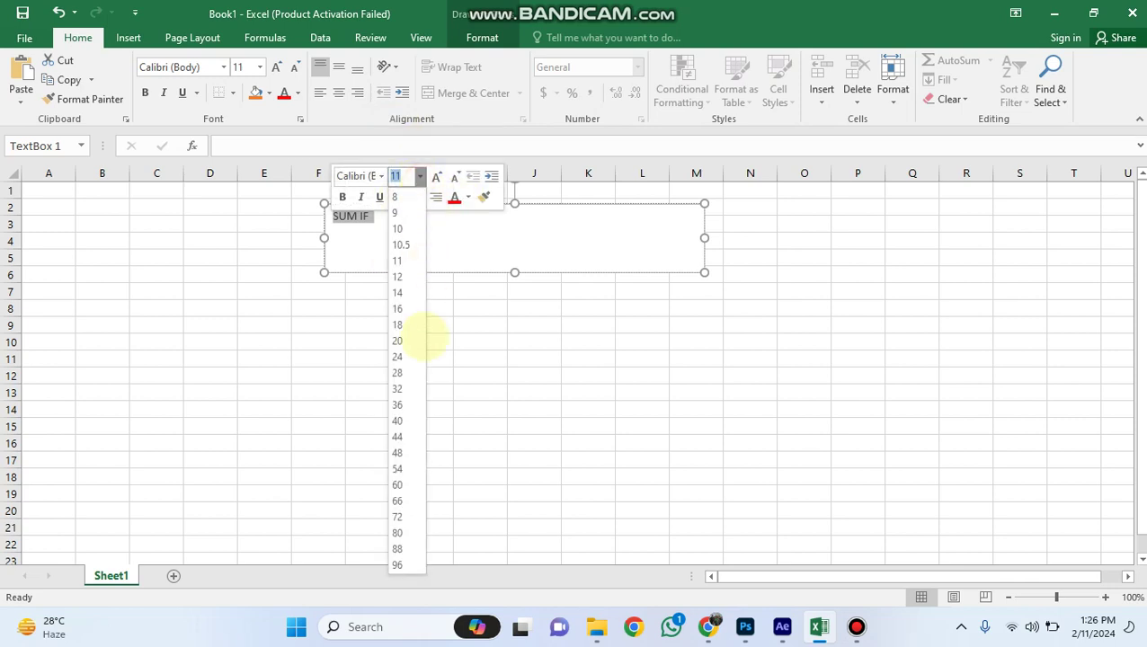
pyautogui.click(401, 417)
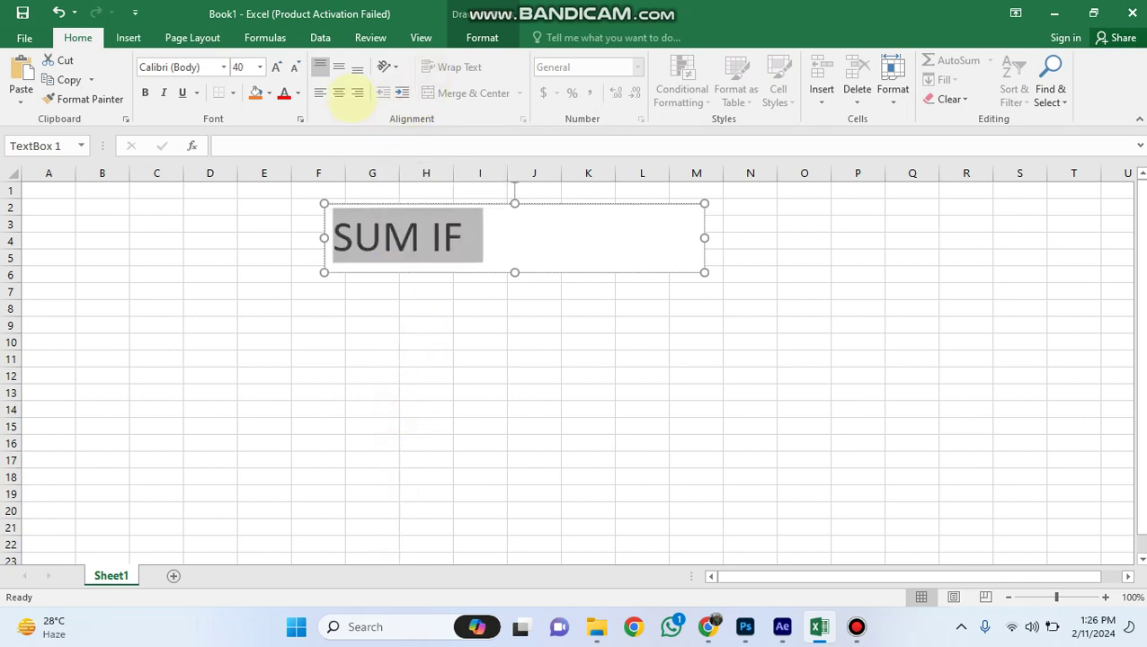
pyautogui.click(339, 92)
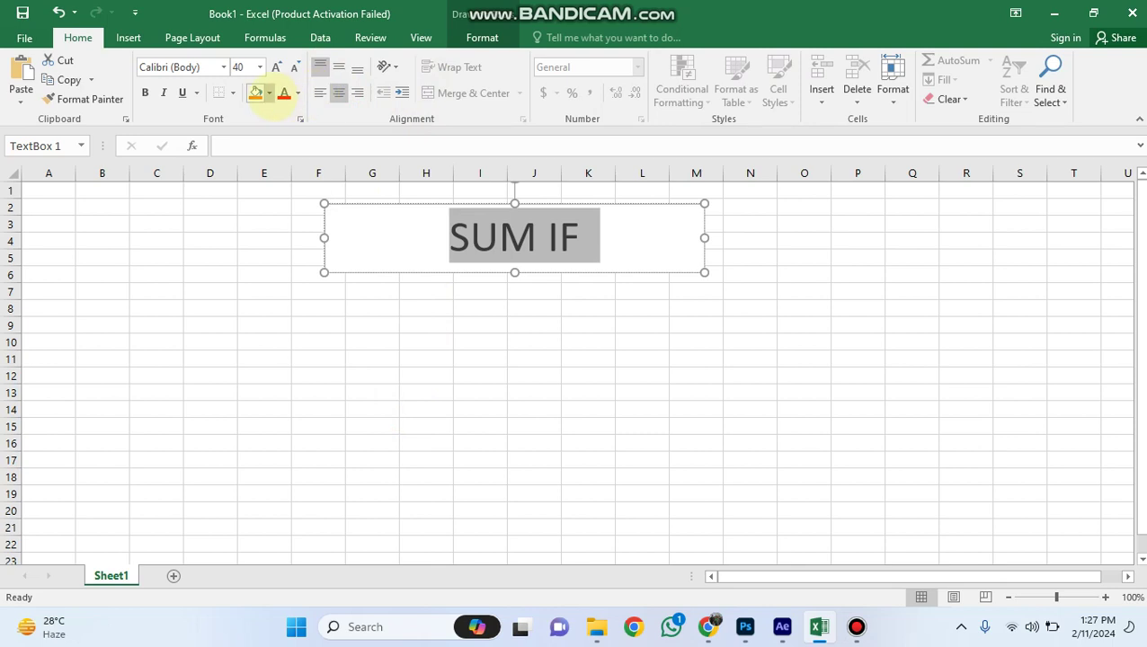
pyautogui.click(269, 93)
pyautogui.click(312, 189)
pyautogui.click(334, 336)
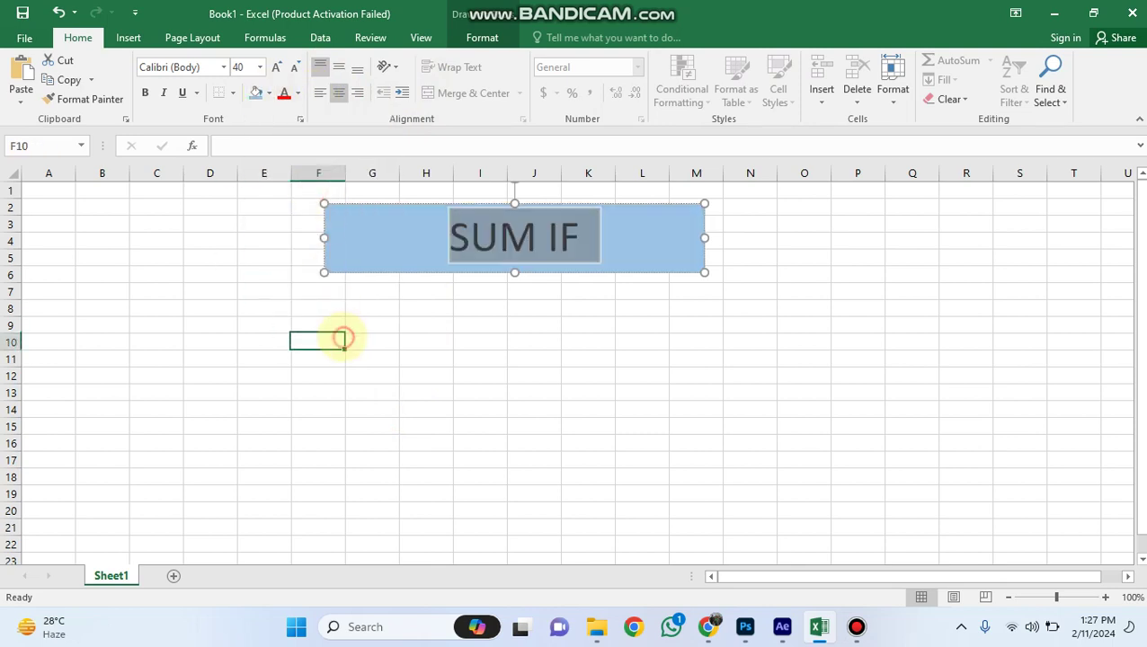
# Widen column D to 238 pixels and shift the title box slightly left
pyautogui.click(192, 325)
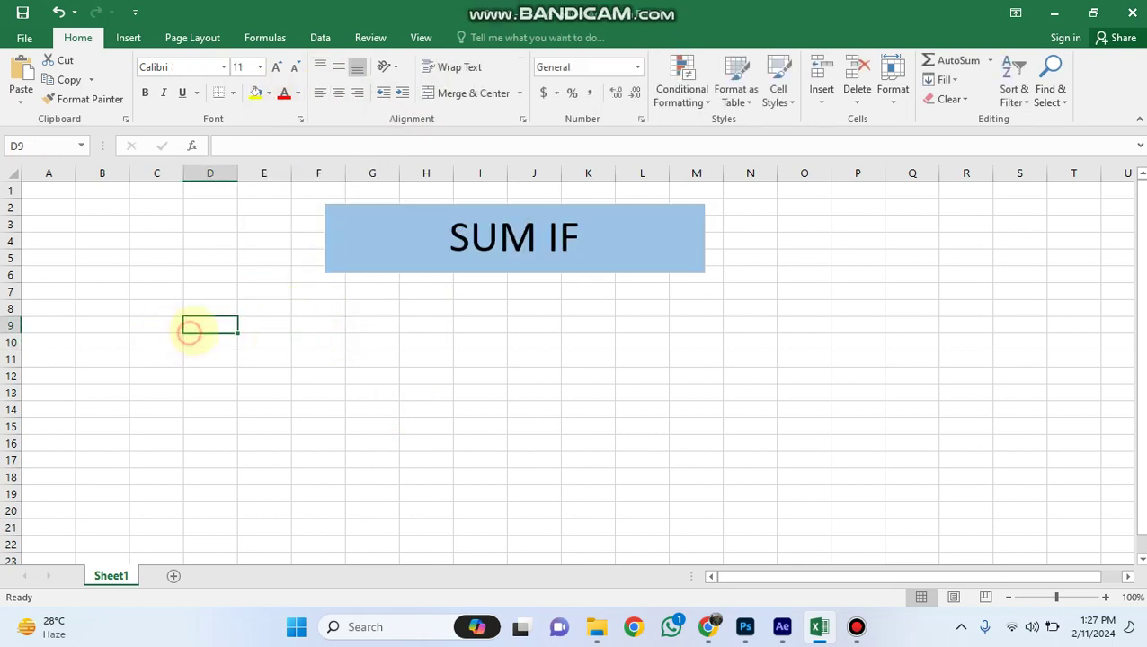
pyautogui.moveTo(238, 172); pyautogui.dragTo(384, 172)
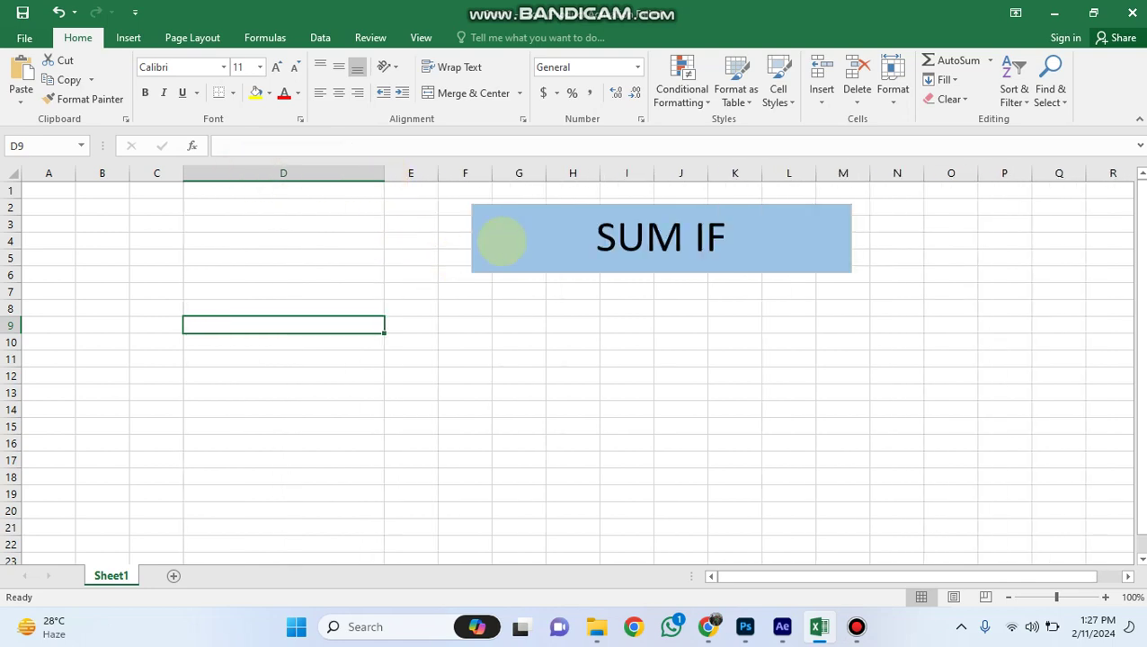
pyautogui.click(499, 225)
pyautogui.moveTo(504, 201); pyautogui.dragTo(372, 211)
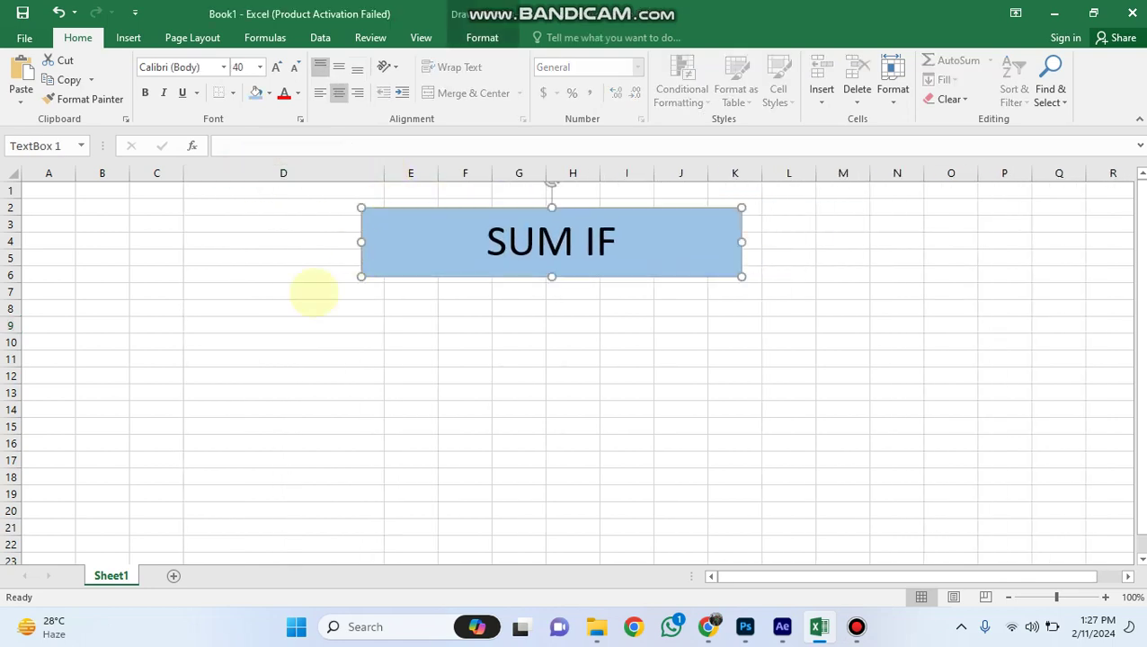
pyautogui.click(276, 326)
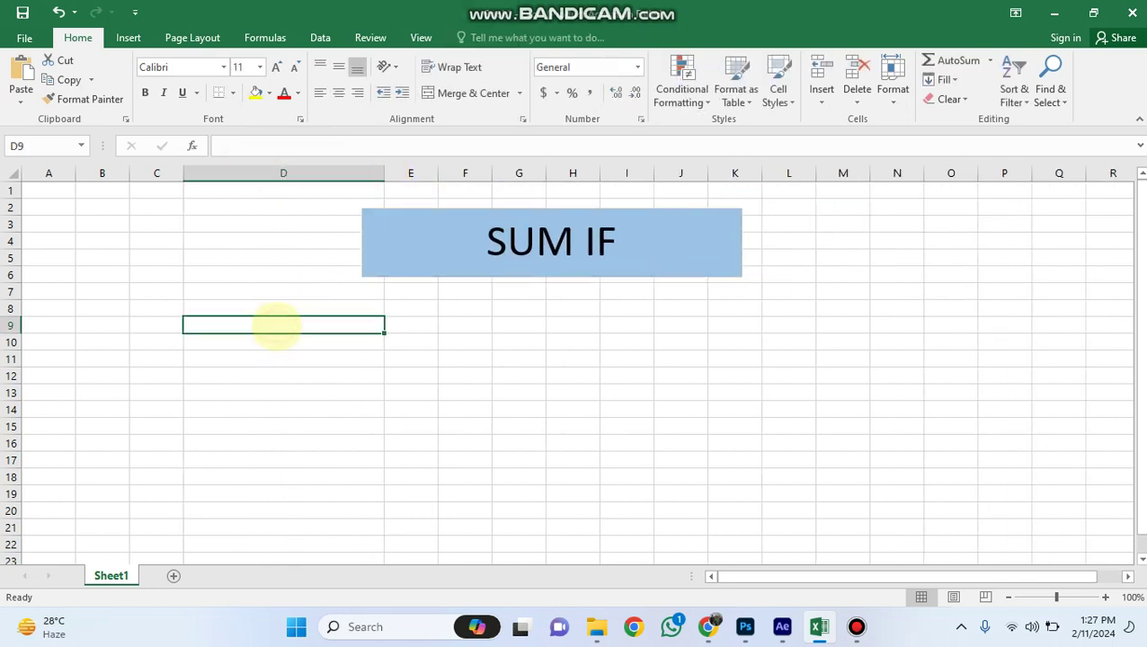
# Enter the table headers INV, CUSTOMER and BALANCE in row 9
pyautogui.write('CUSTO')
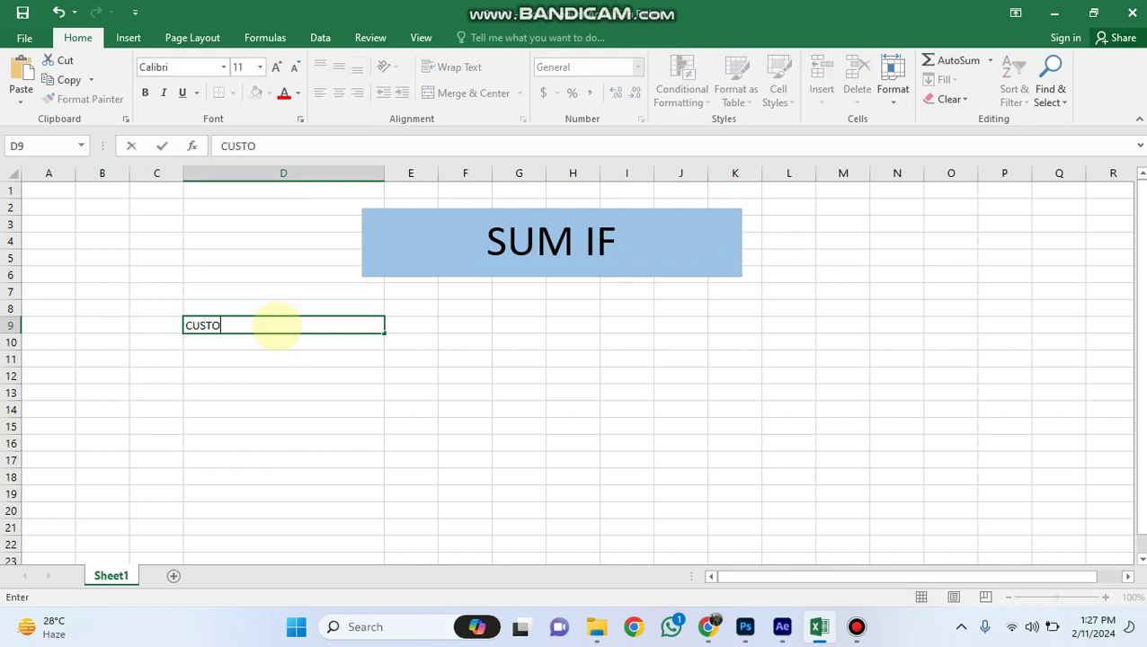
pyautogui.write('MER')
pyautogui.press('Tab')
pyautogui.write('BA')
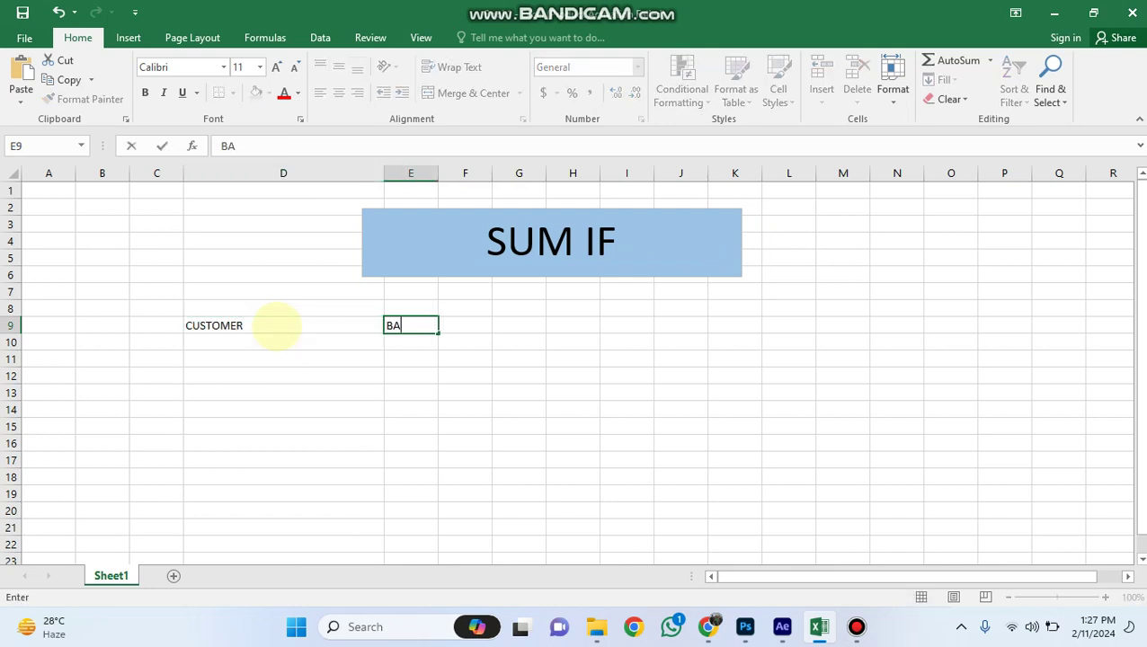
pyautogui.write('LANCE')
pyautogui.click(135, 322)
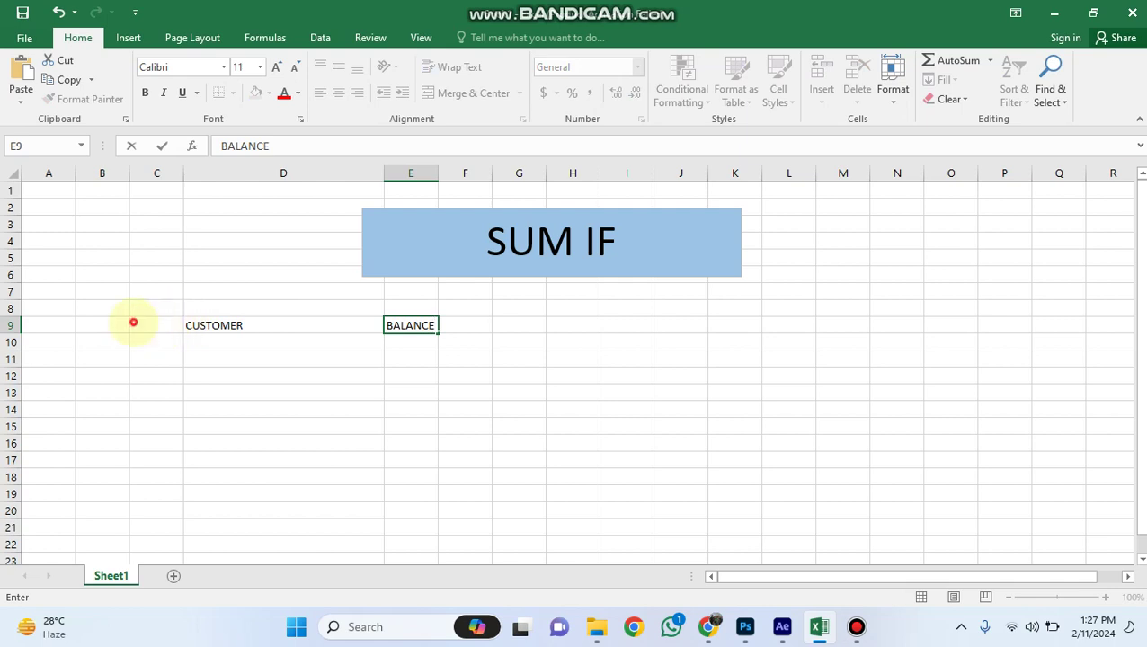
pyautogui.write('INV')
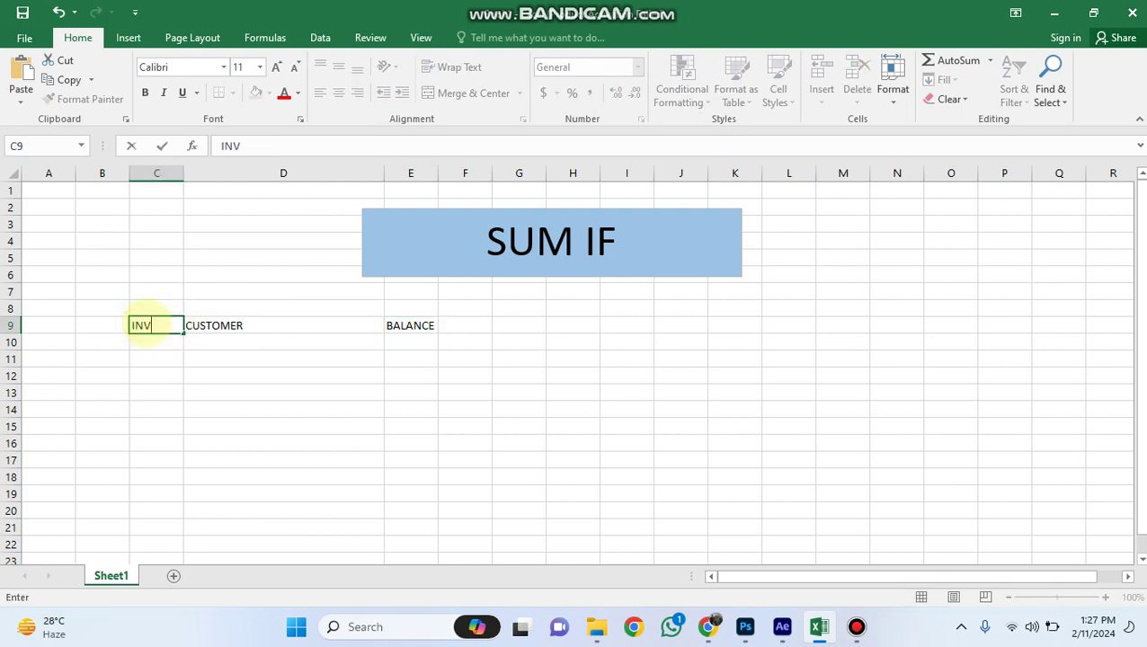
pyautogui.click(146, 343)
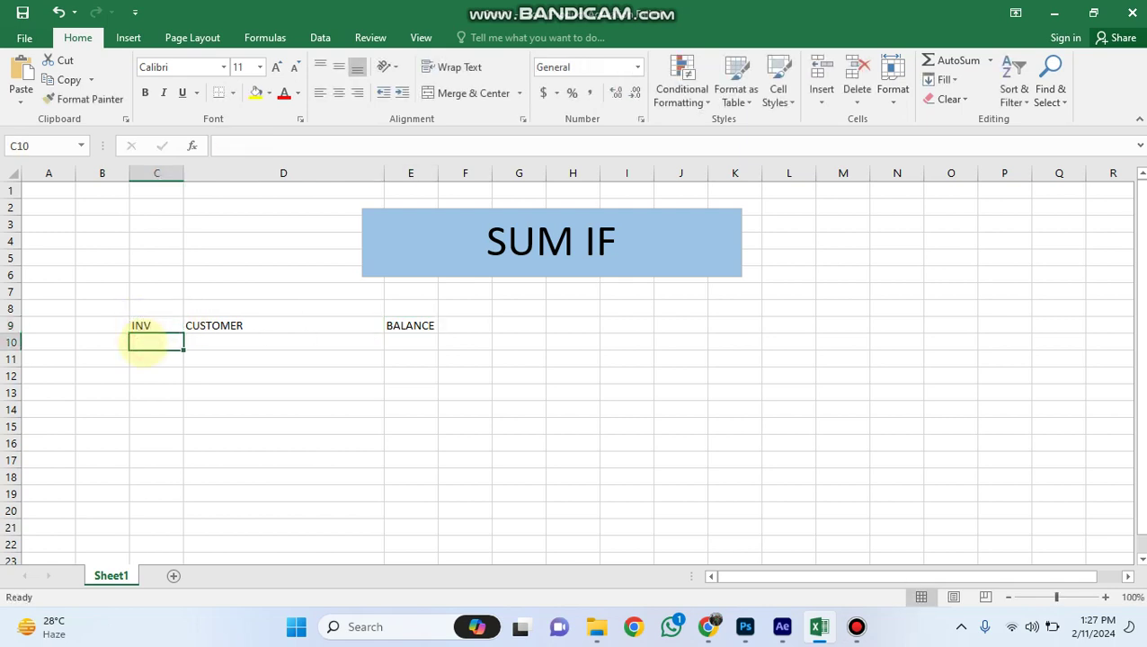
# Enter invoice I01 with its customer name and a 56000 balance in row 10
pyautogui.write('I01')
pyautogui.press('Tab')
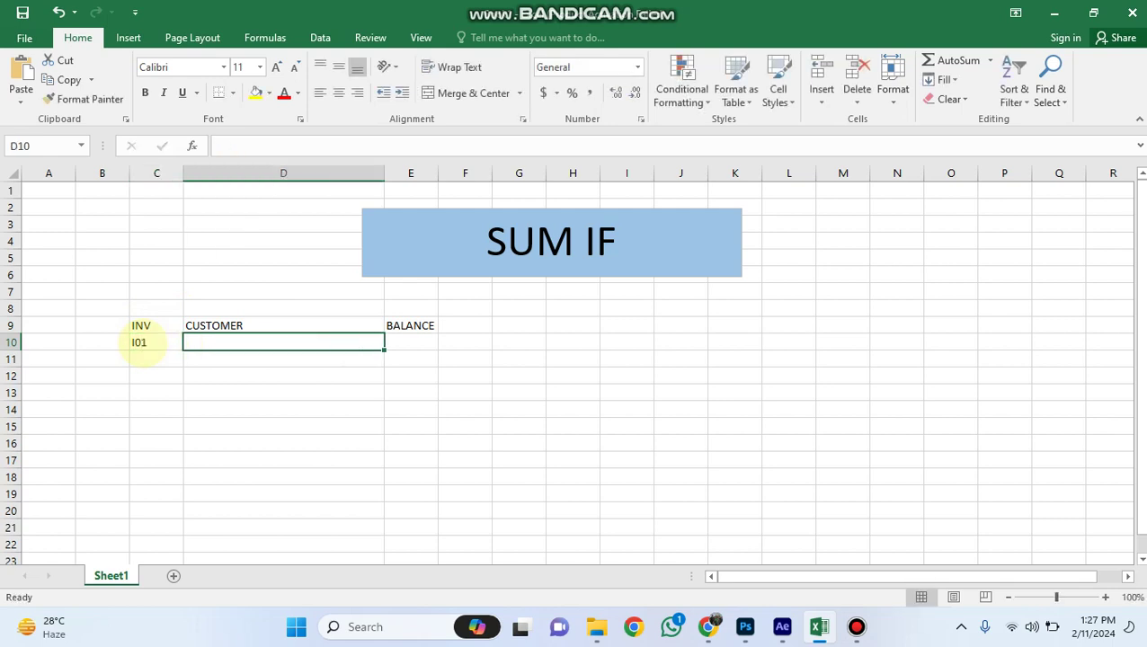
pyautogui.write('AMJAD')
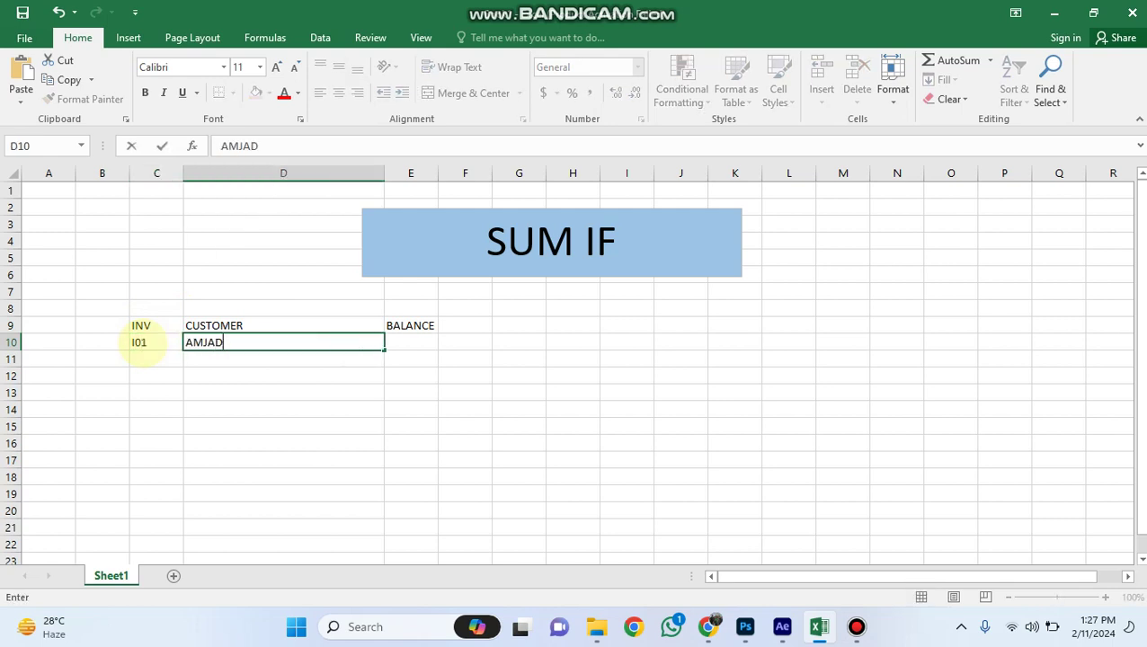
pyautogui.press('Tab')
pyautogui.write('560')
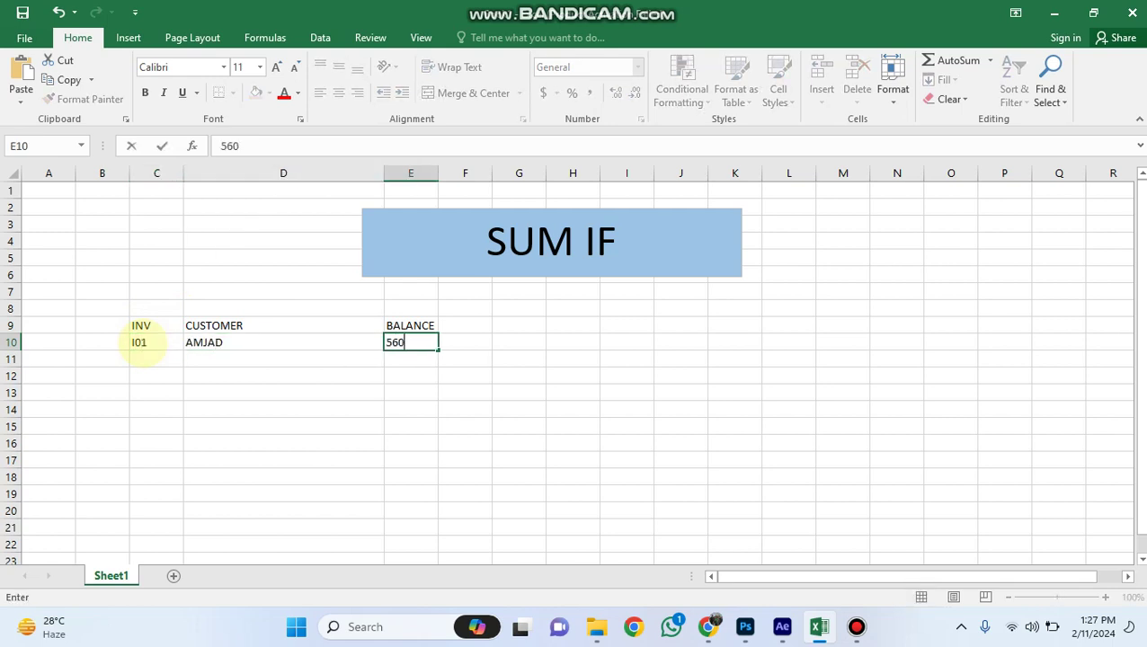
pyautogui.write('00')
pyautogui.press('Return')
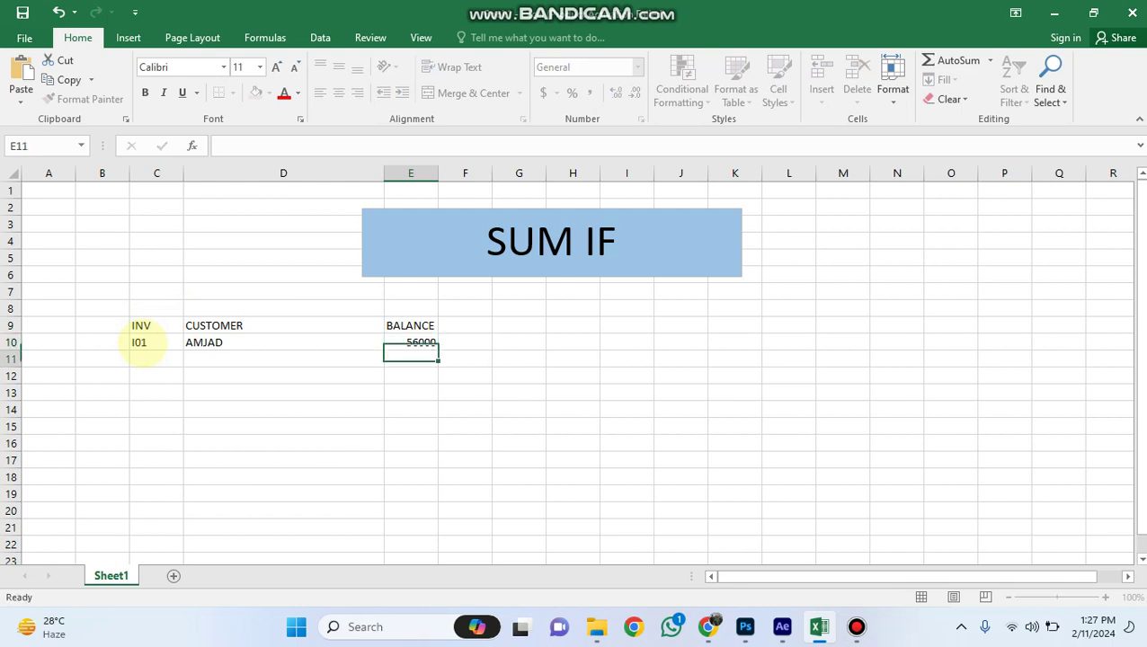
pyautogui.press('Left')
pyautogui.press('Left')
# Add invoices IN2 (balance 60000) and IN3 (balance 14000) with their customer names
pyautogui.write('IN')
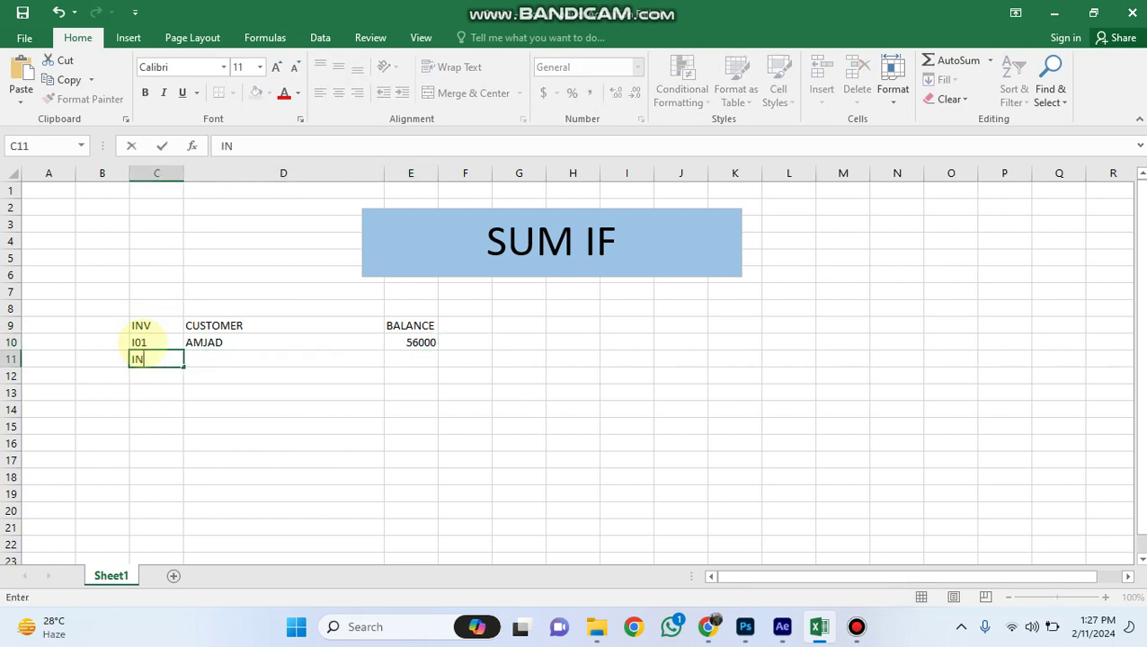
pyautogui.write('2')
pyautogui.press('Tab')
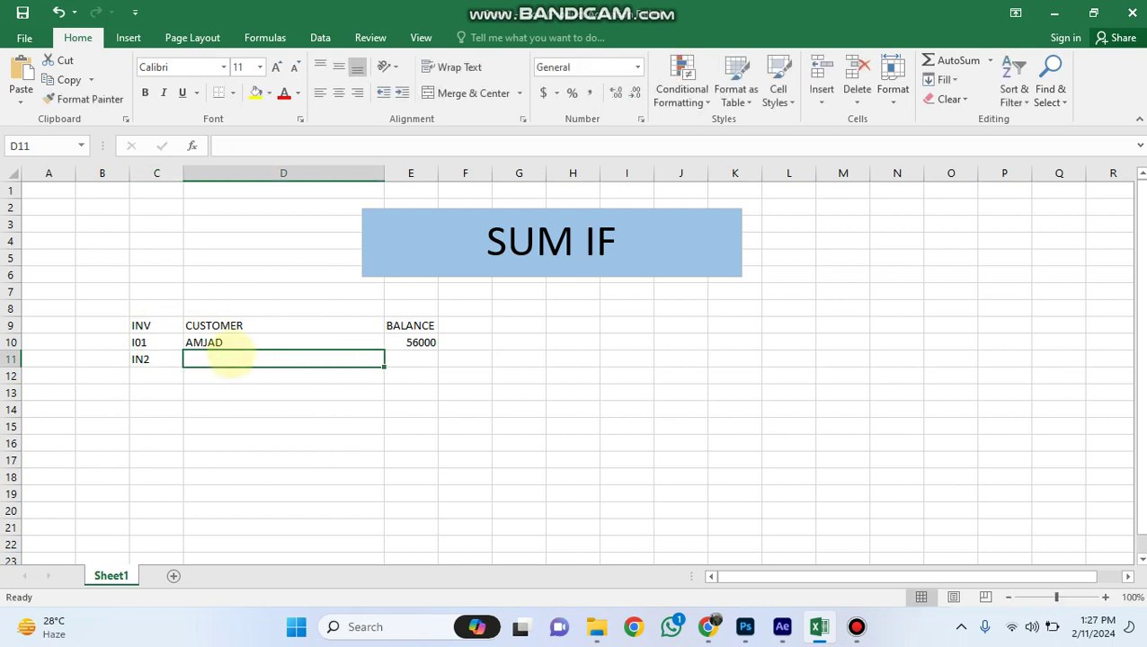
pyautogui.write('SALIM')
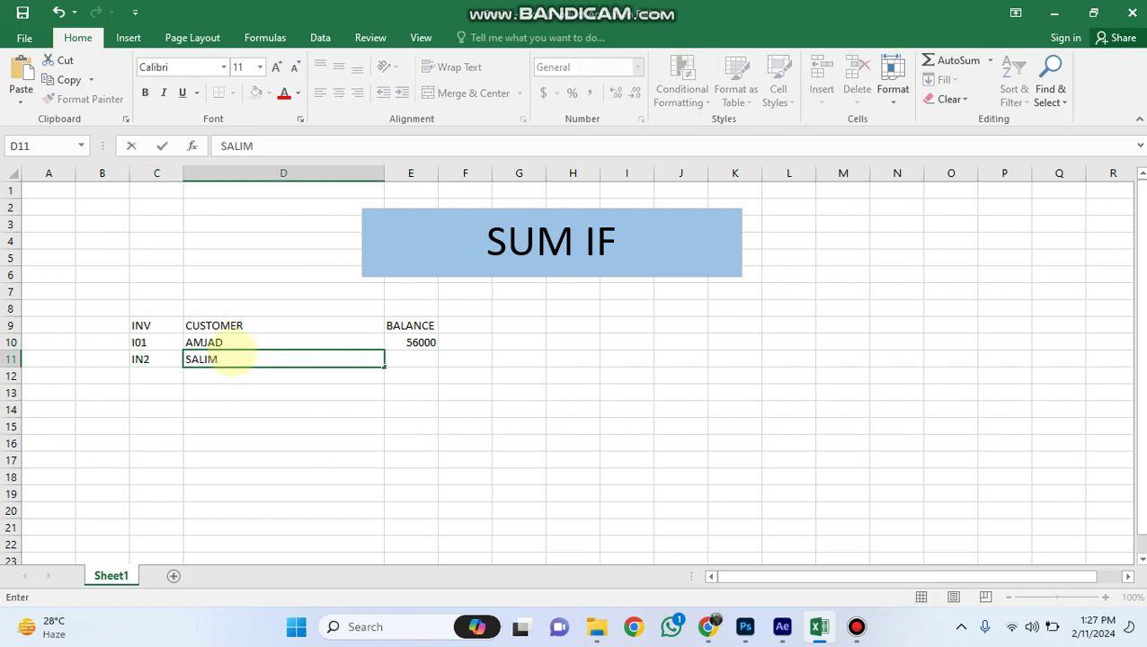
pyautogui.press('Tab')
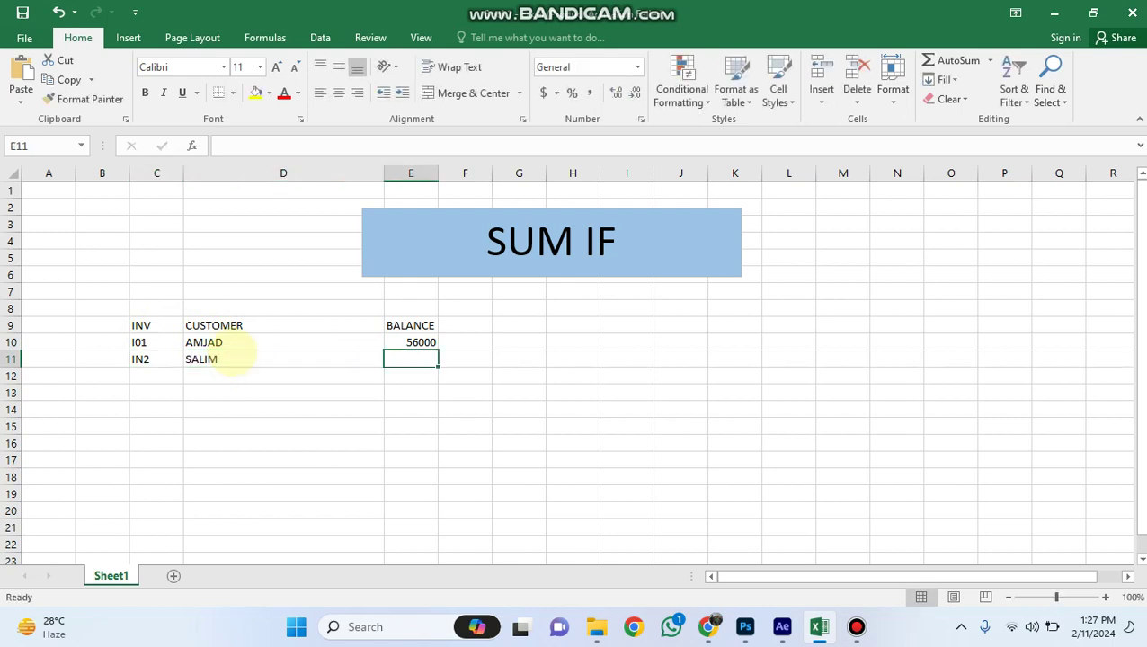
pyautogui.write('60000')
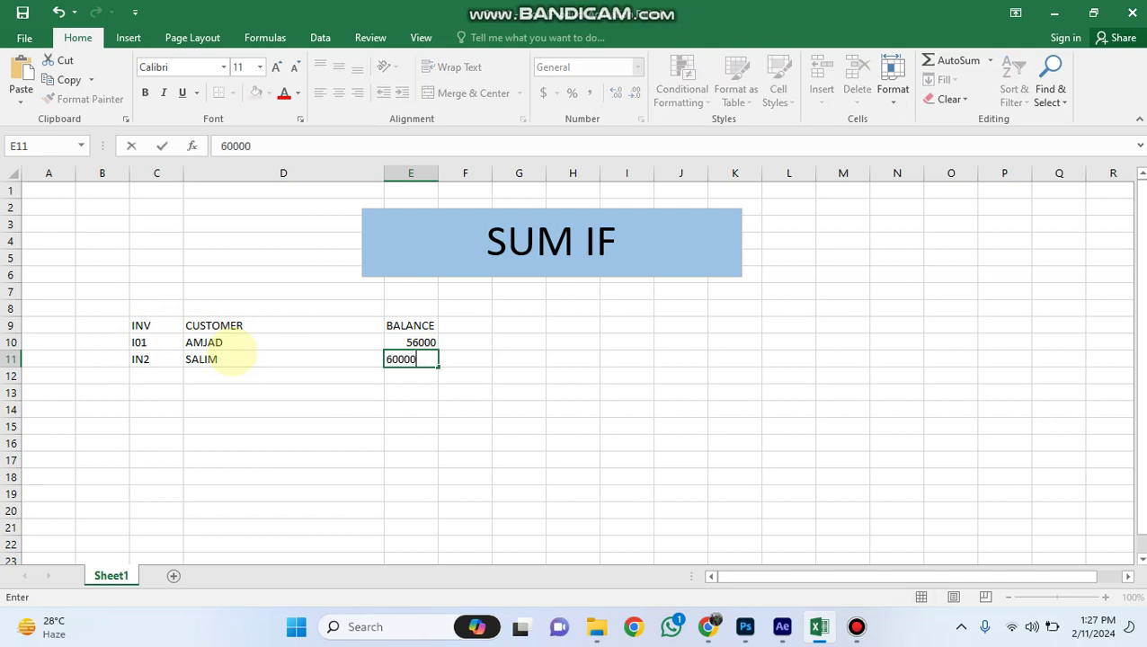
pyautogui.press('Return')
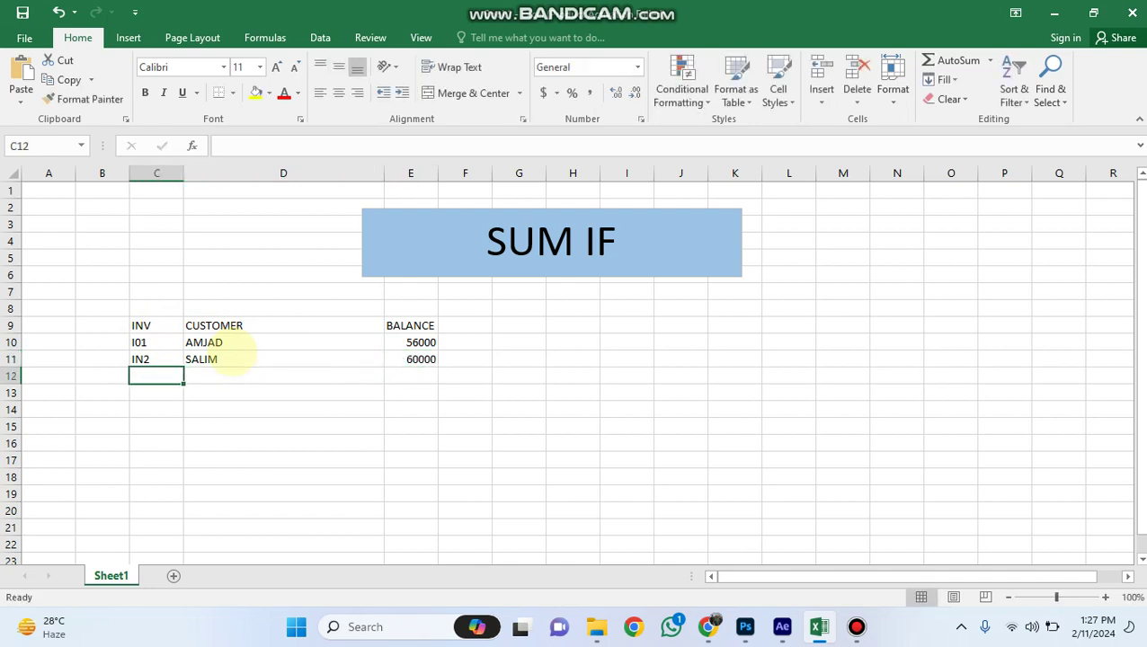
pyautogui.write('IN2')
pyautogui.press('Tab')
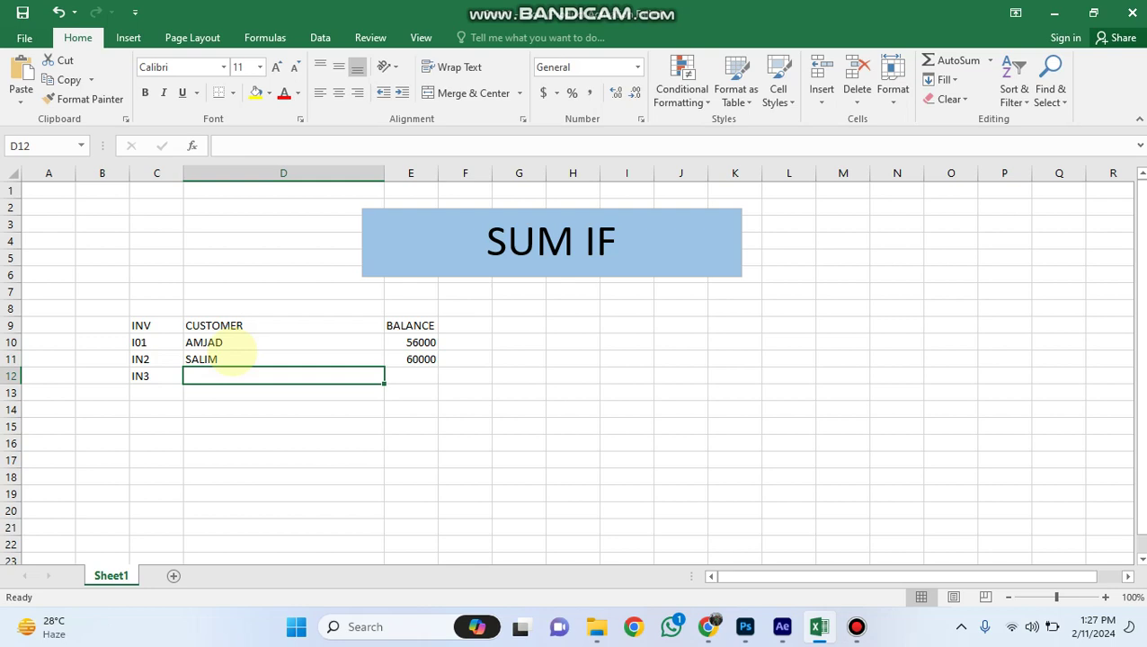
pyautogui.write('SAJ')
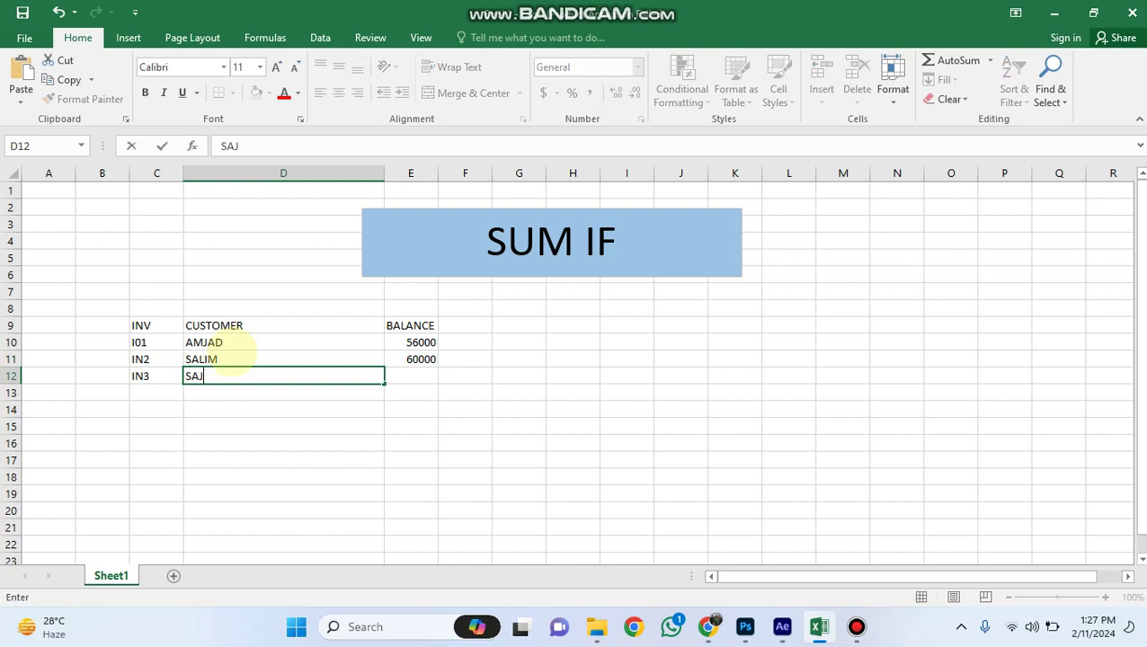
pyautogui.write('ID')
pyautogui.press('Tab')
pyautogui.write('1')
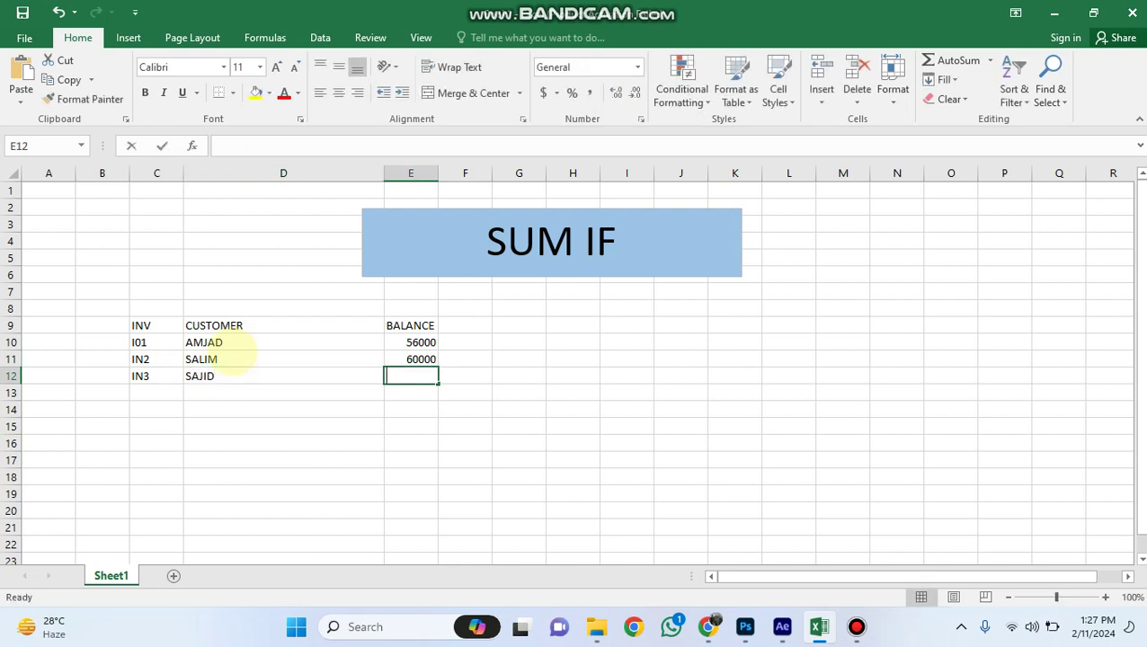
pyautogui.write('4000')
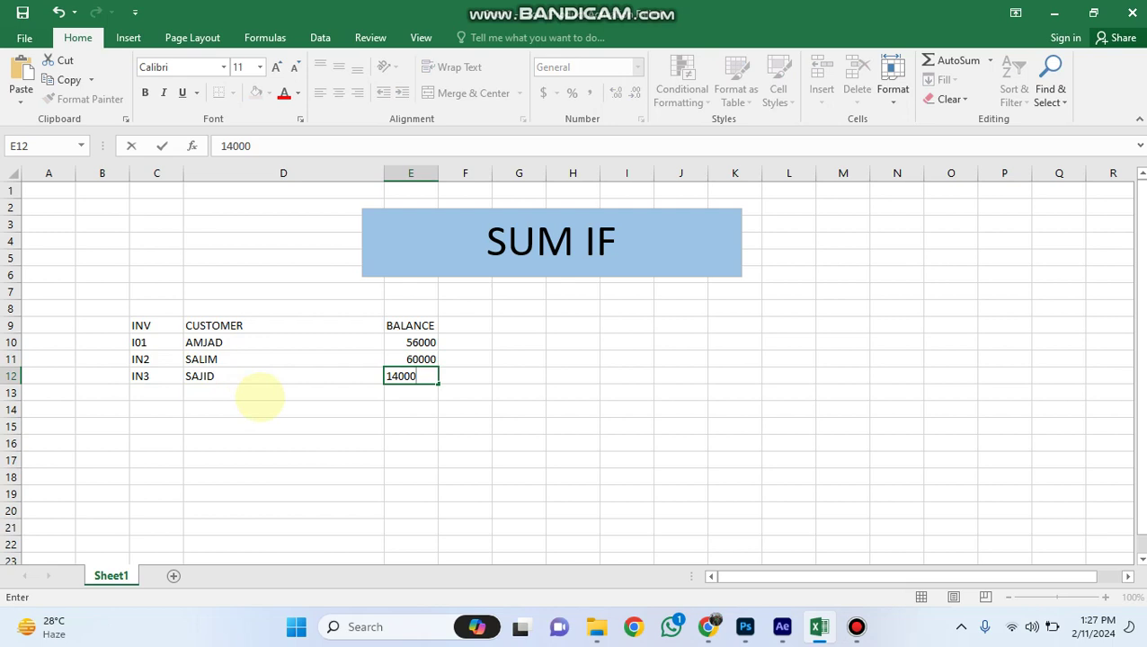
pyautogui.moveTo(248, 417); pyautogui.dragTo(270, 430)
pyautogui.click(148, 393)
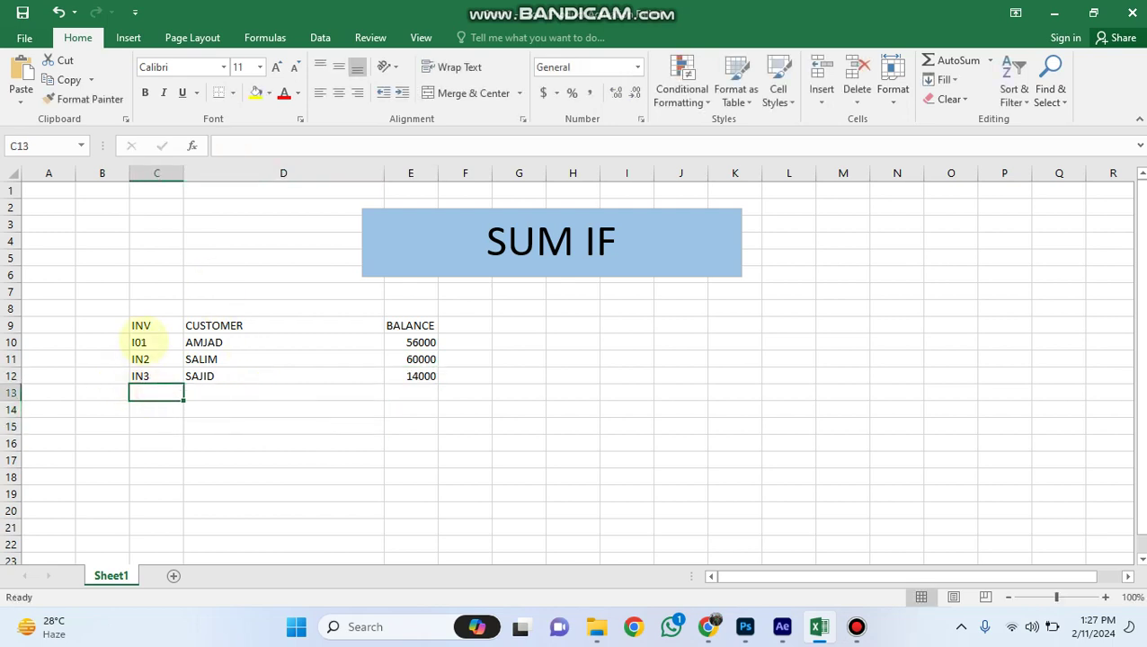
# Copy the three invoice rows C10:E12 into rows 13–15
pyautogui.moveTo(142, 342); pyautogui.dragTo(423, 375)
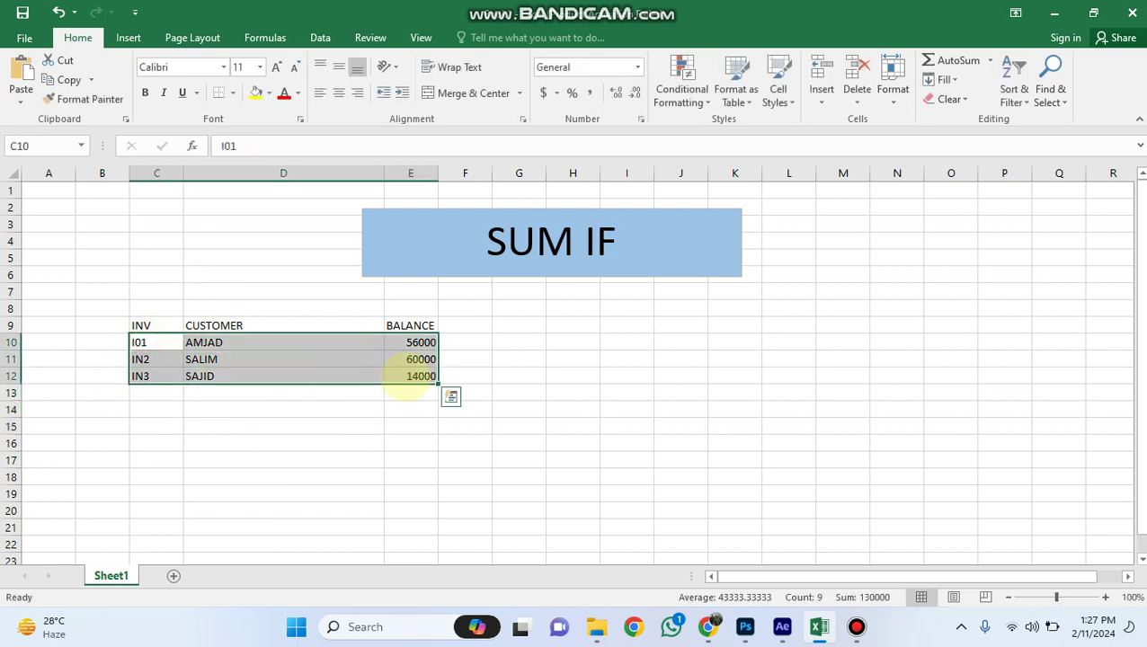
pyautogui.hotkey('ctrl', 'c')
pyautogui.click(156, 394)
pyautogui.hotkey('ctrl', 'v')
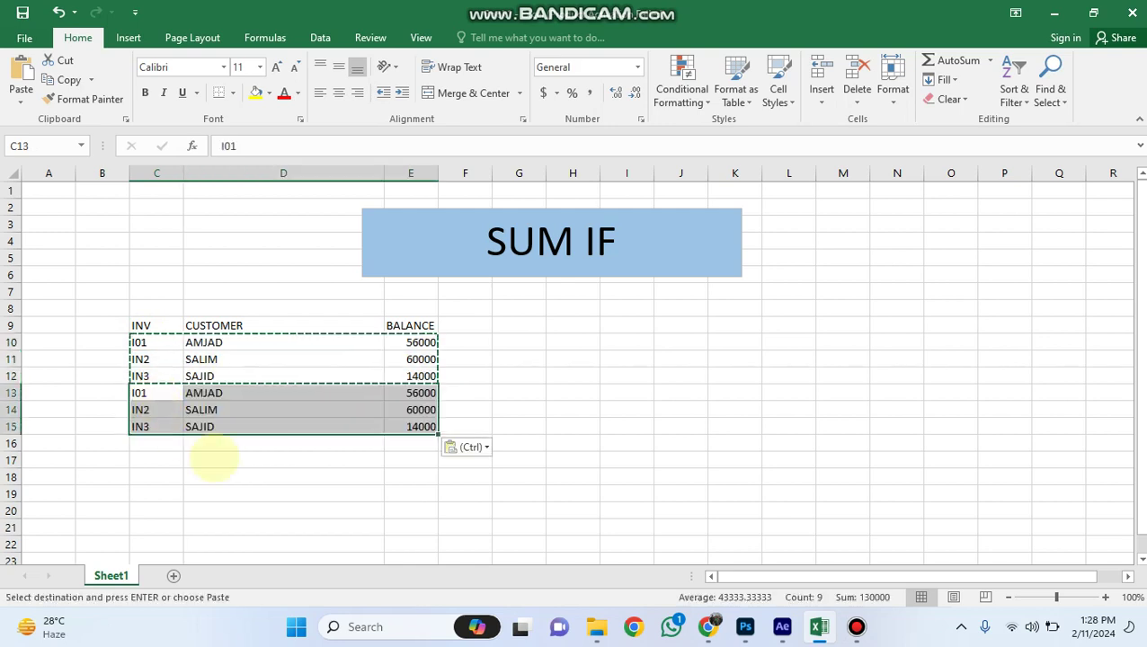
# Renumber the pasted invoices in C13:C15 to I04, IN5 and IN6
pyautogui.doubleClick(146, 393)
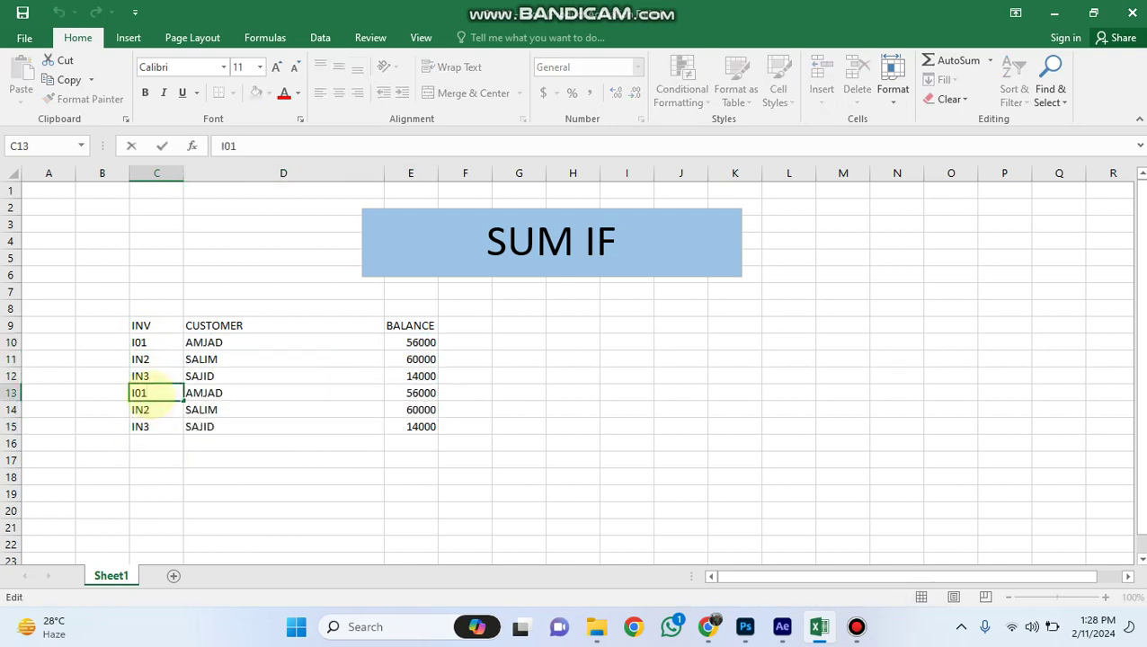
pyautogui.press('BackSpace')
pyautogui.write('4')
pyautogui.click(157, 410)
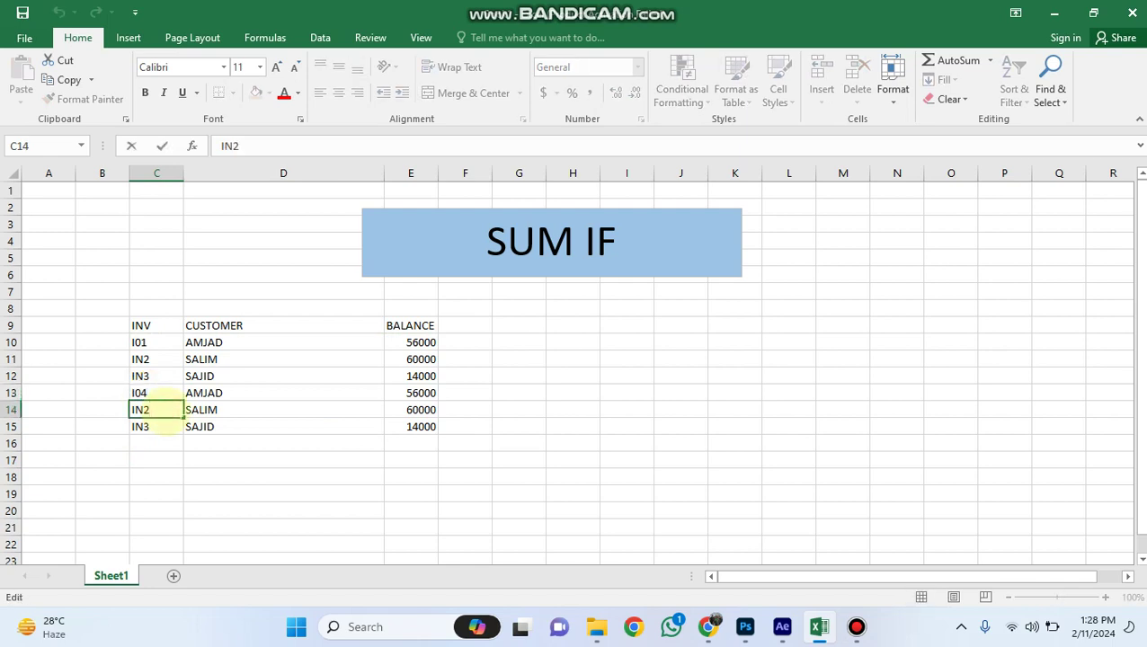
pyautogui.doubleClick(158, 412)
pyautogui.press('BackSpace')
pyautogui.write('5')
pyautogui.click(158, 428)
pyautogui.doubleClick(161, 427)
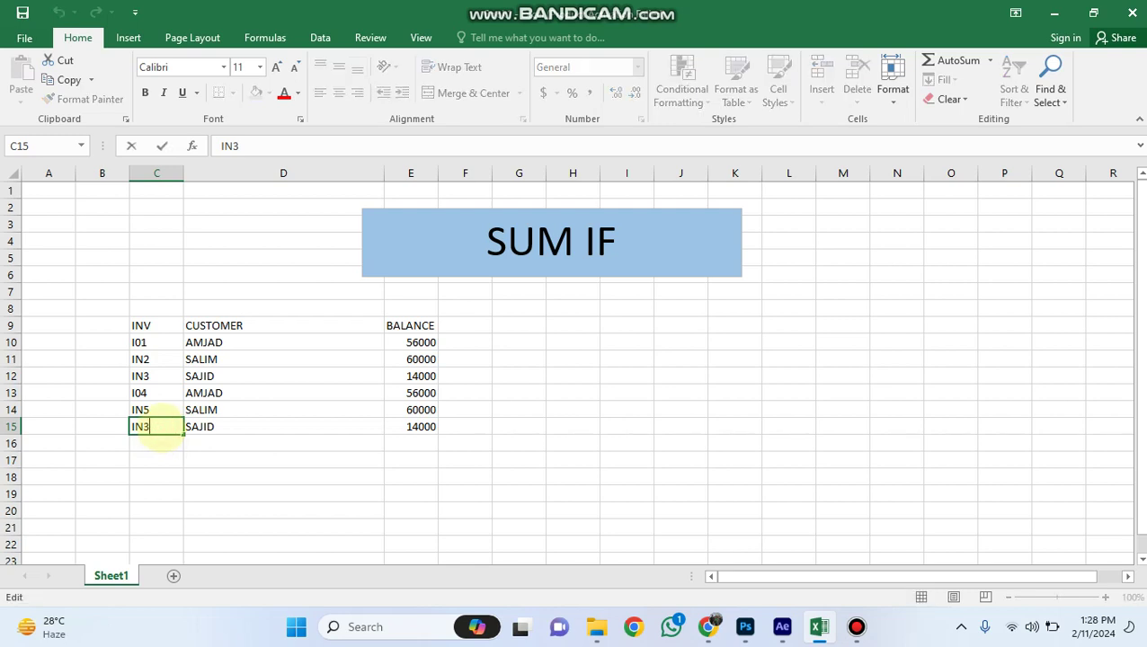
pyautogui.press('BackSpace')
pyautogui.write('6')
pyautogui.click(248, 494)
# Change the balances in E14 and E15 to 20000 and 14500
pyautogui.click(415, 410)
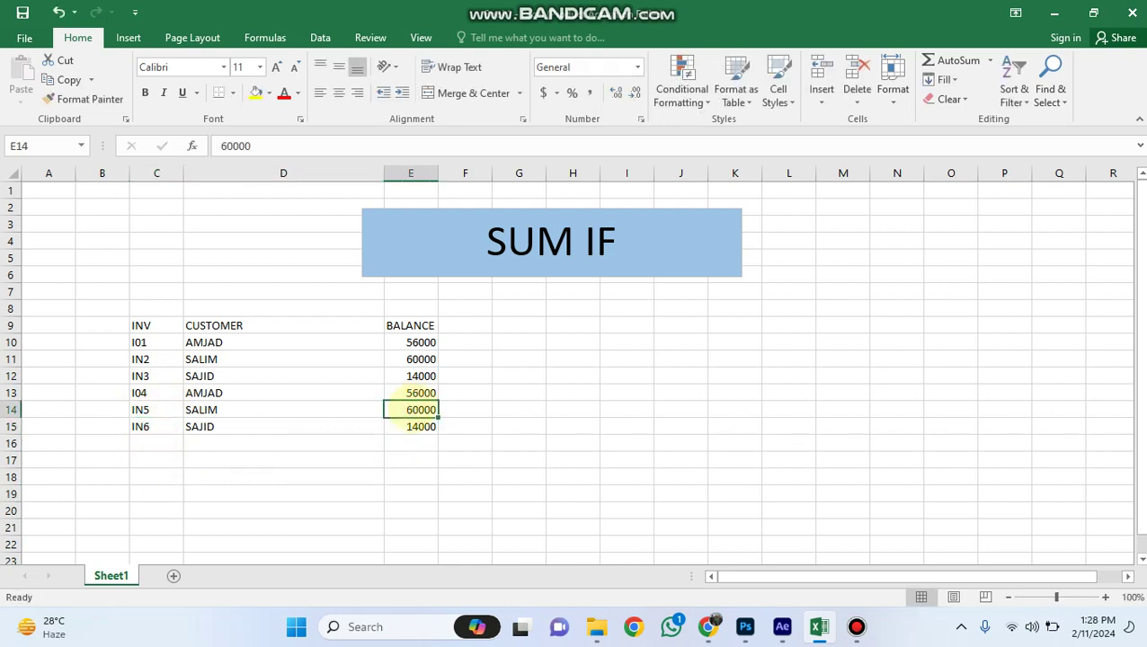
pyautogui.write('2000')
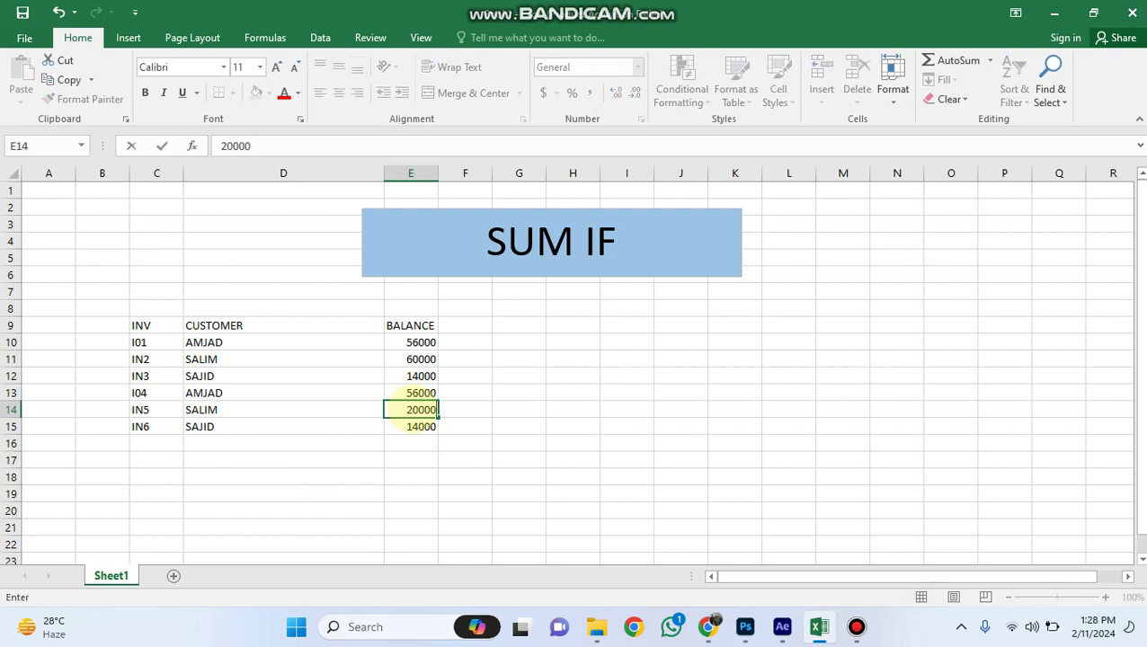
pyautogui.click(230, 478)
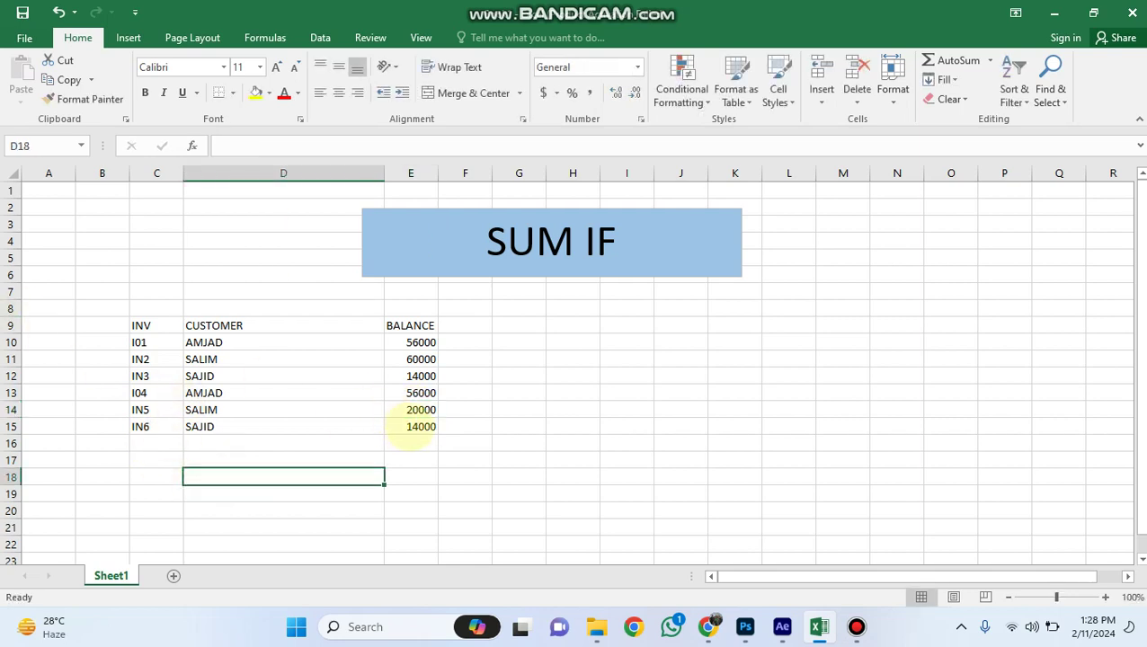
pyautogui.click(412, 426)
pyautogui.write('1450')
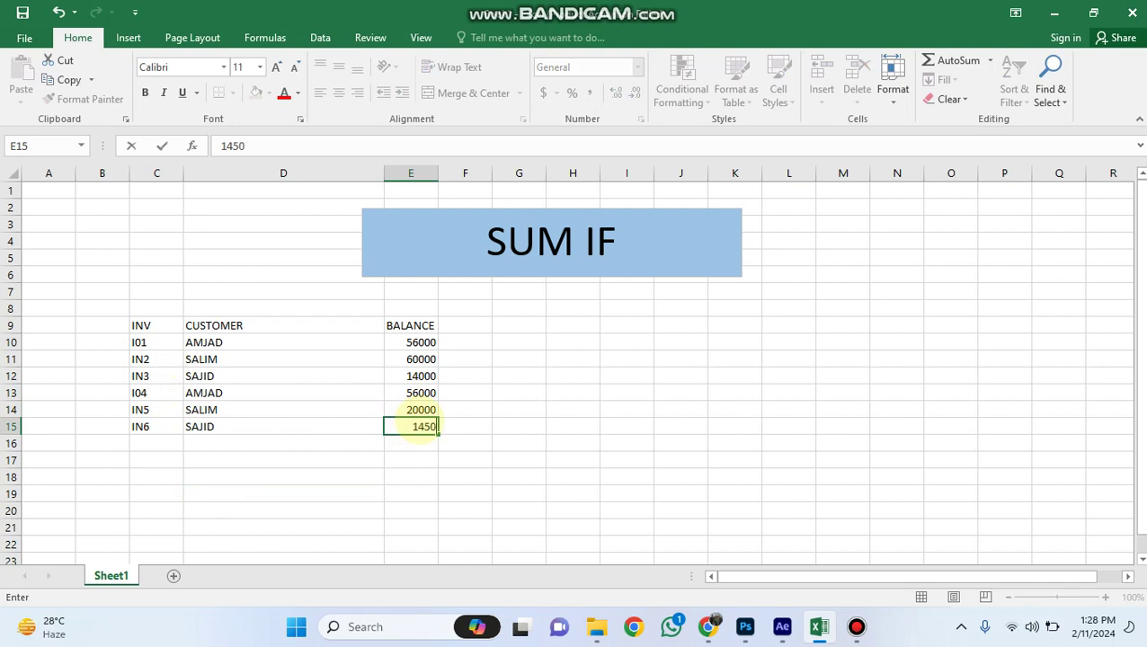
pyautogui.write('0')
pyautogui.click(157, 443)
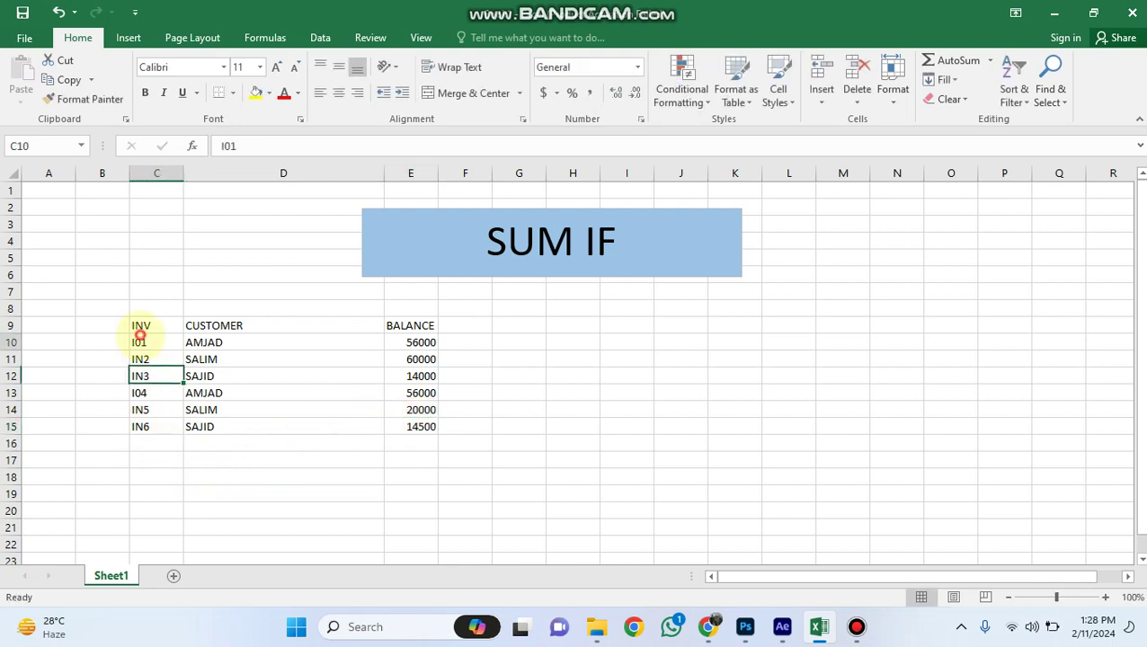
# Copy the six invoice rows C10:E15 into rows 16–21
pyautogui.moveTo(142, 341)
pyautogui.mouseDown()
pyautogui.moveTo(319, 382)
pyautogui.moveTo(415, 425)
pyautogui.mouseUp()
pyautogui.hotkey('ctrl', 'c')
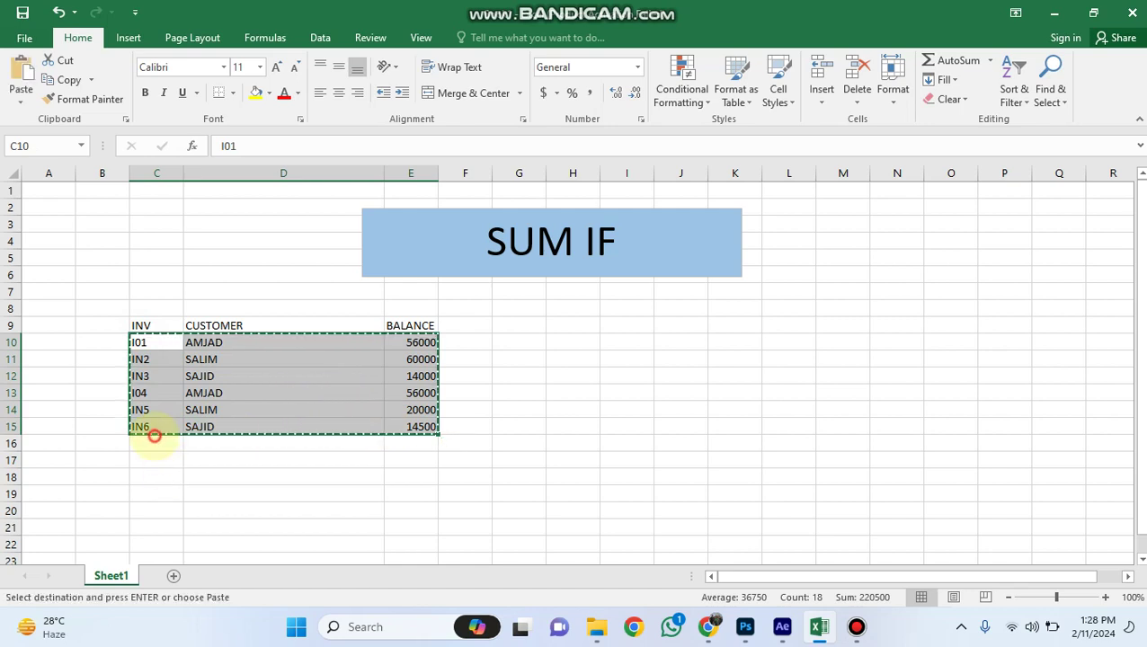
pyautogui.click(154, 443)
pyautogui.hotkey('ctrl', 'v')
pyautogui.click(141, 494)
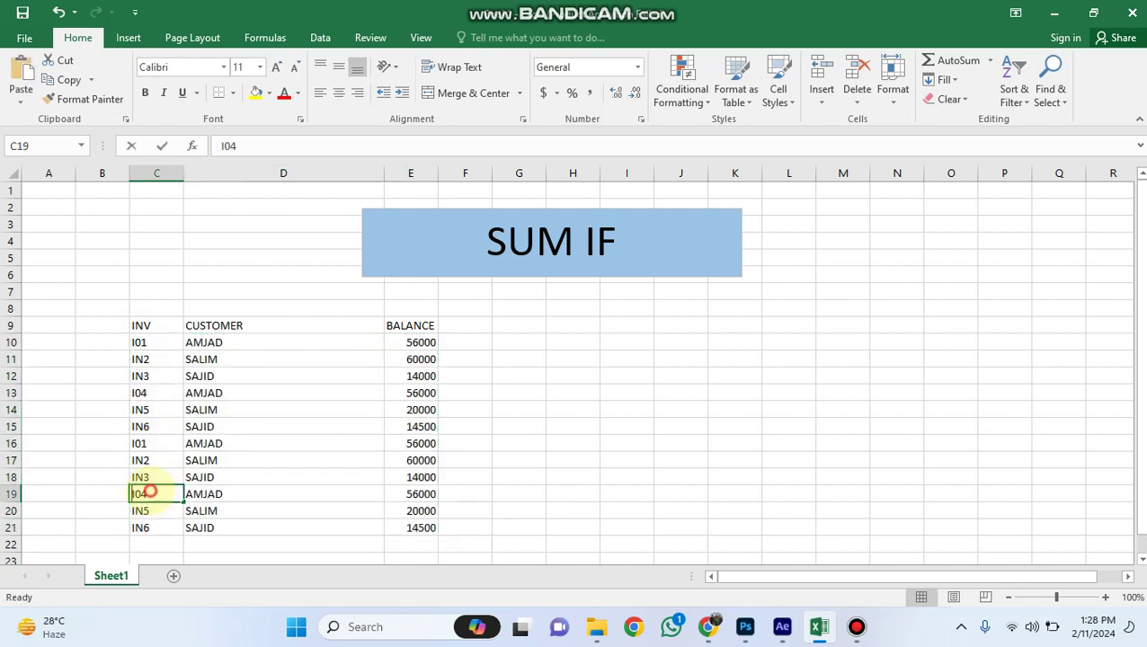
# Renumber C16 to IN7, the first invoice to IN1, and C17–C18 to IN8 and IN9
pyautogui.doubleClick(158, 444)
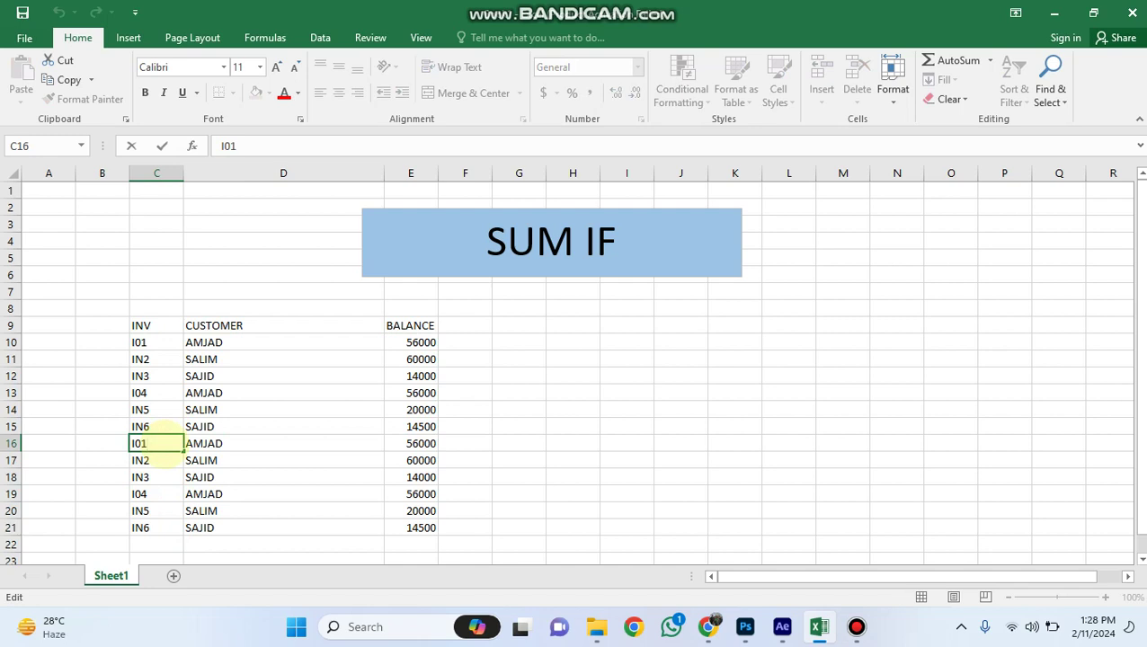
pyautogui.press('BackSpace')
pyautogui.press('BackSpace')
pyautogui.write('IN7')
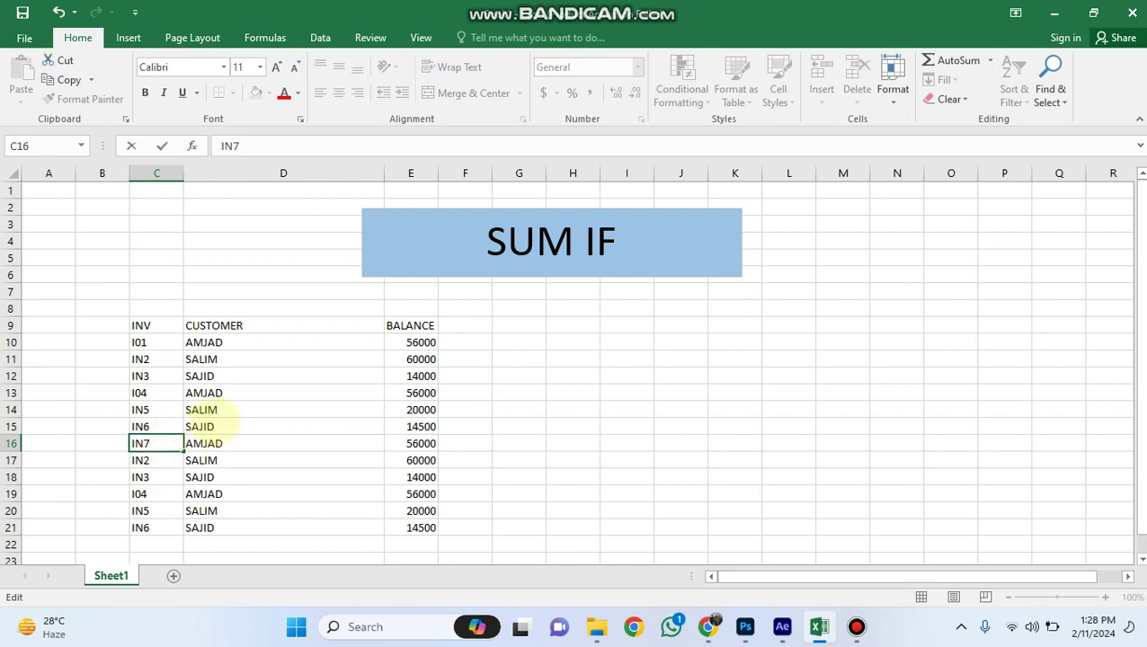
pyautogui.doubleClick(153, 342)
pyautogui.press('BackSpace')
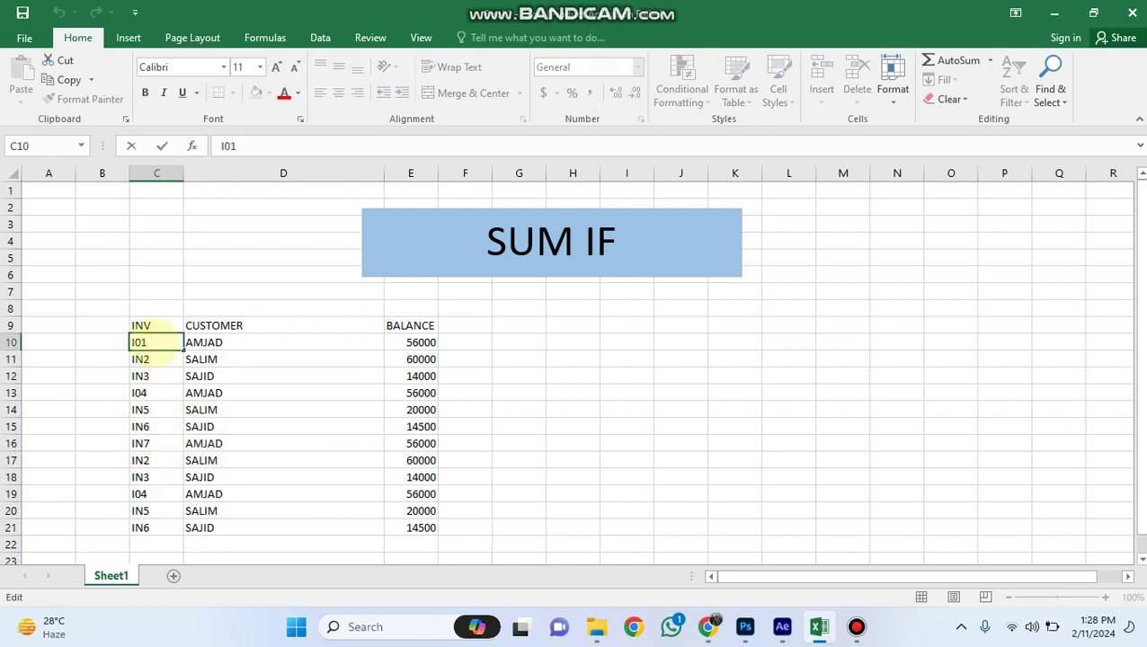
pyautogui.press('BackSpace')
pyautogui.write('N')
pyautogui.doubleClick(155, 461)
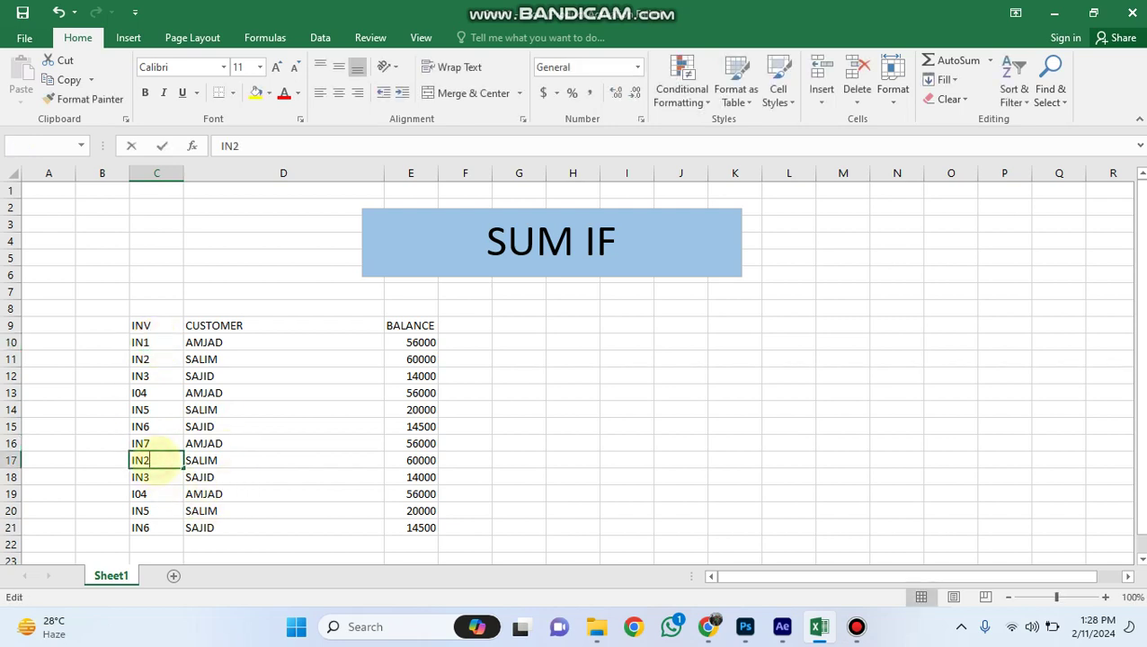
pyautogui.press('BackSpace')
pyautogui.write('8')
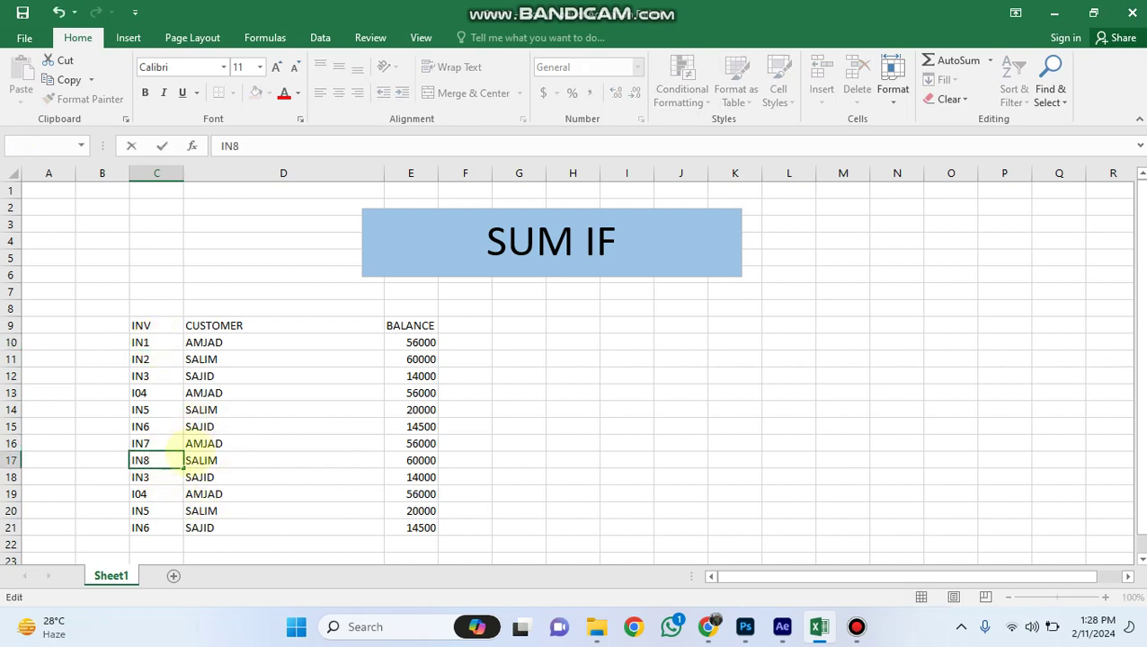
pyautogui.doubleClick(156, 478)
pyautogui.press('BackSpace')
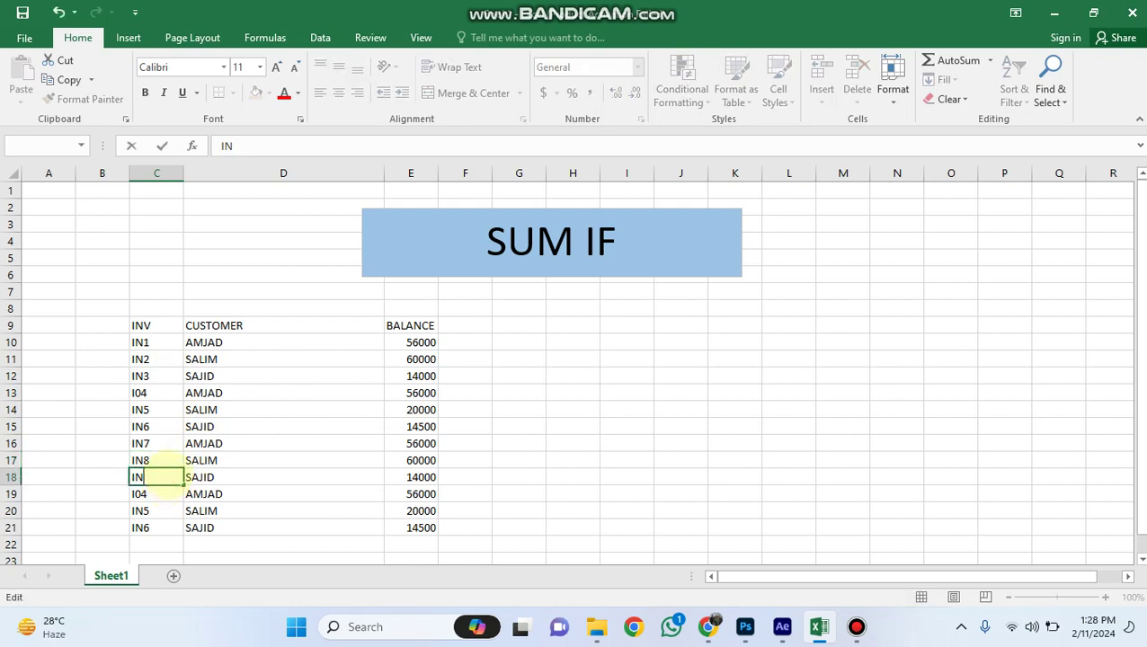
pyautogui.write('9')
# Renumber the invoice codes in C19:C21 as IN10, IN11 and IN12
pyautogui.click(160, 493)
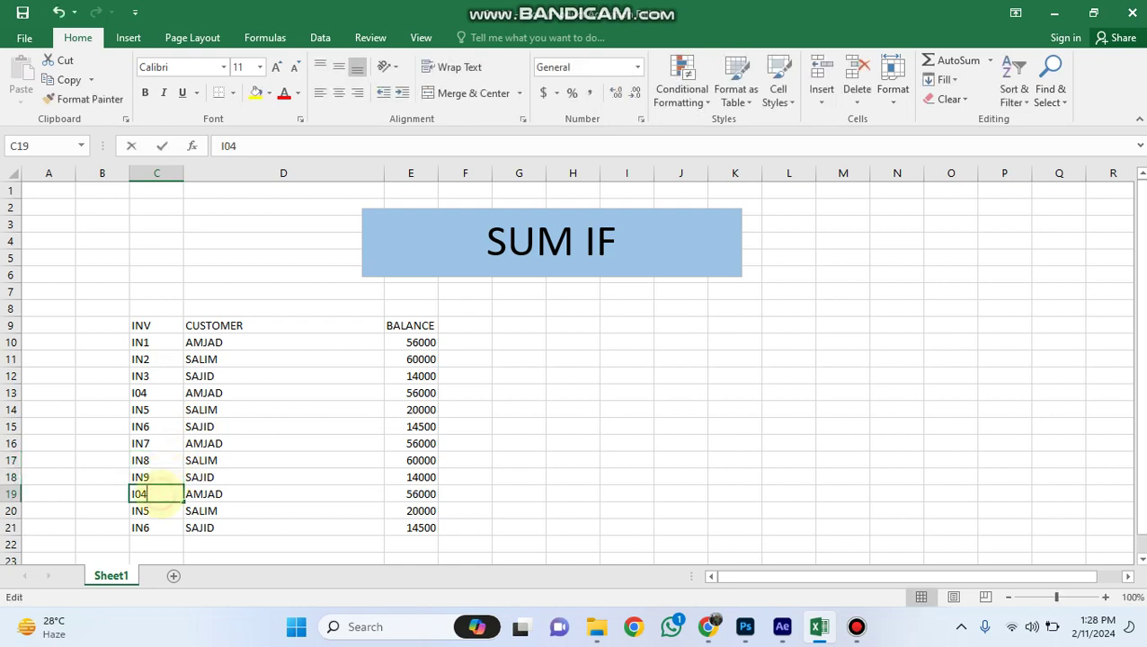
pyautogui.doubleClick(160, 494)
pyautogui.press('BackSpace')
pyautogui.press('BackSpace')
pyautogui.write('N')
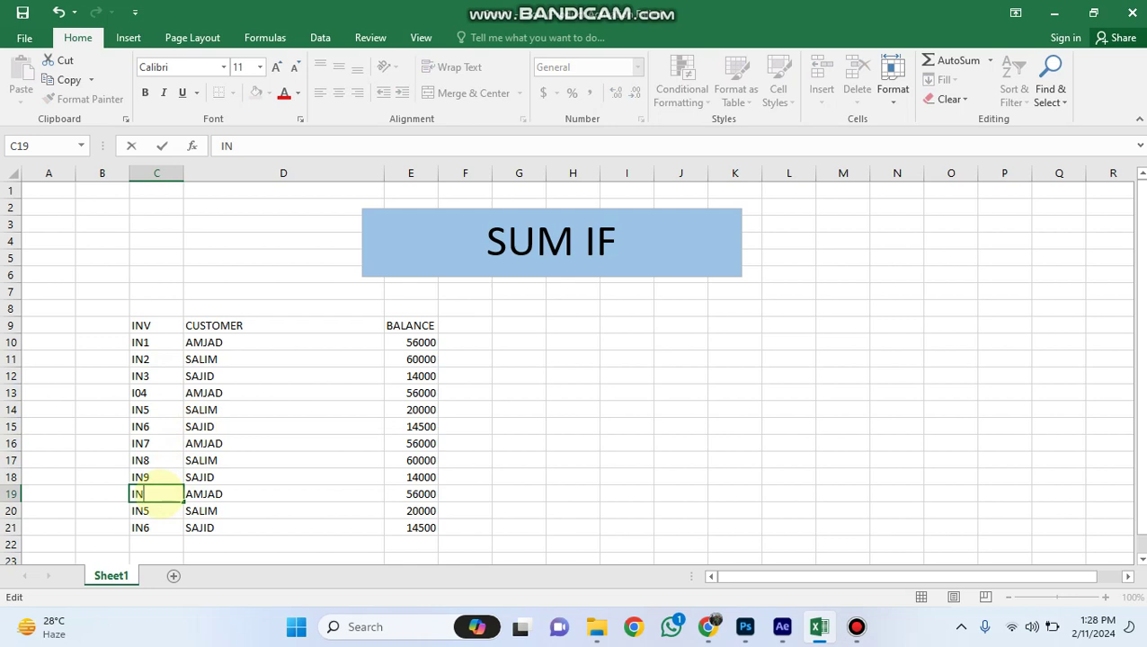
pyautogui.write('10')
pyautogui.click(155, 511)
pyautogui.doubleClick(158, 511)
pyautogui.press('BackSpace')
pyautogui.write('11')
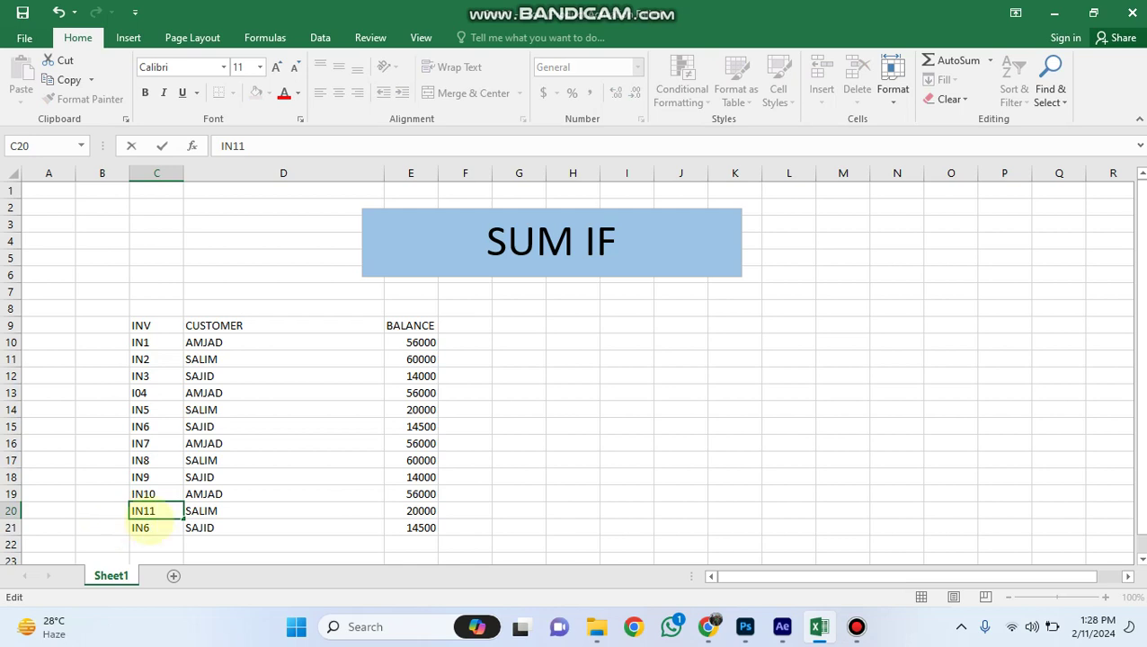
pyautogui.click(144, 528)
pyautogui.doubleClick(145, 528)
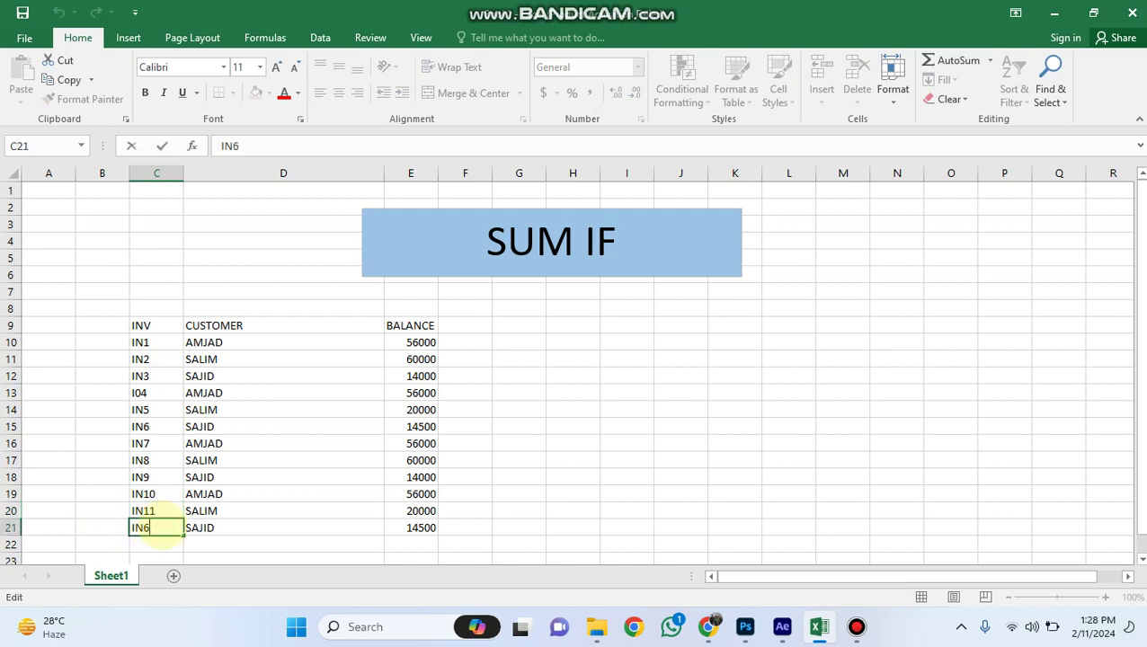
pyautogui.press('BackSpace')
pyautogui.write('12')
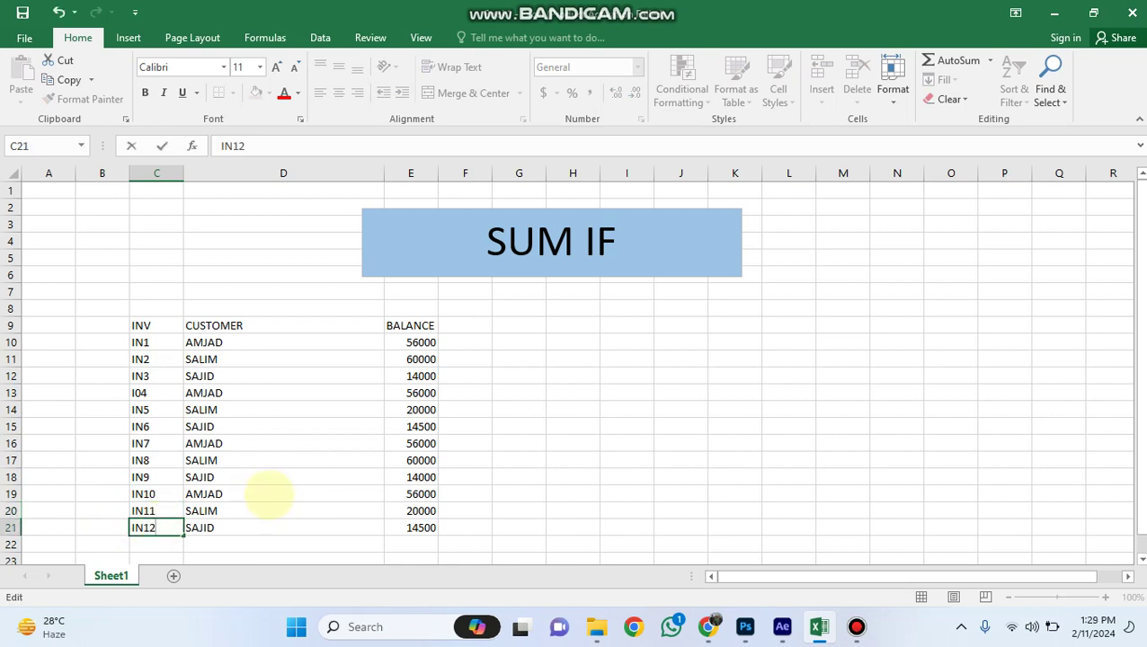
pyautogui.click(269, 493)
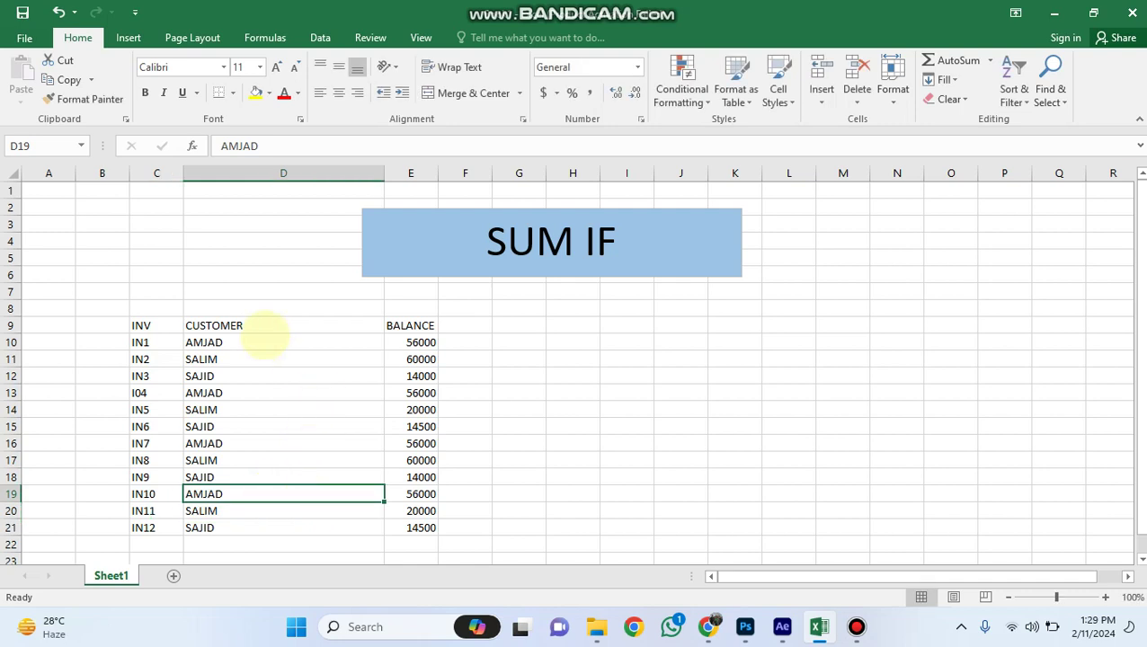
# Set balances E18 to 2000, E20 to 60000, E21 to 800000 and E12 to 15220
pyautogui.click(303, 410)
pyautogui.click(400, 478)
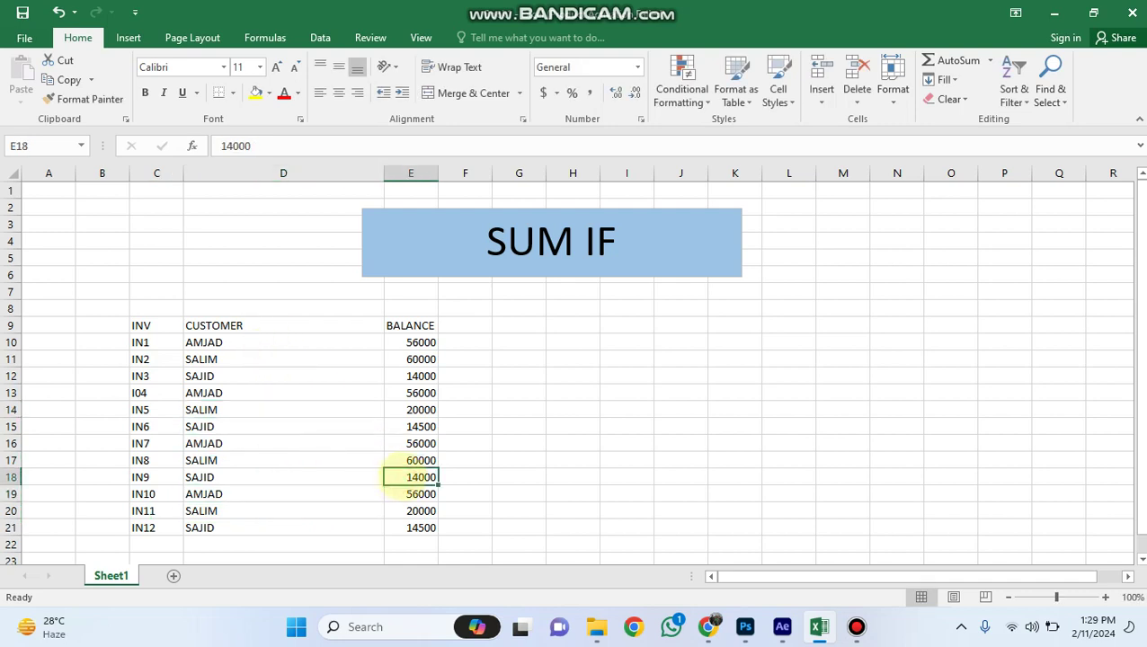
pyautogui.write('200')
pyautogui.click(402, 509)
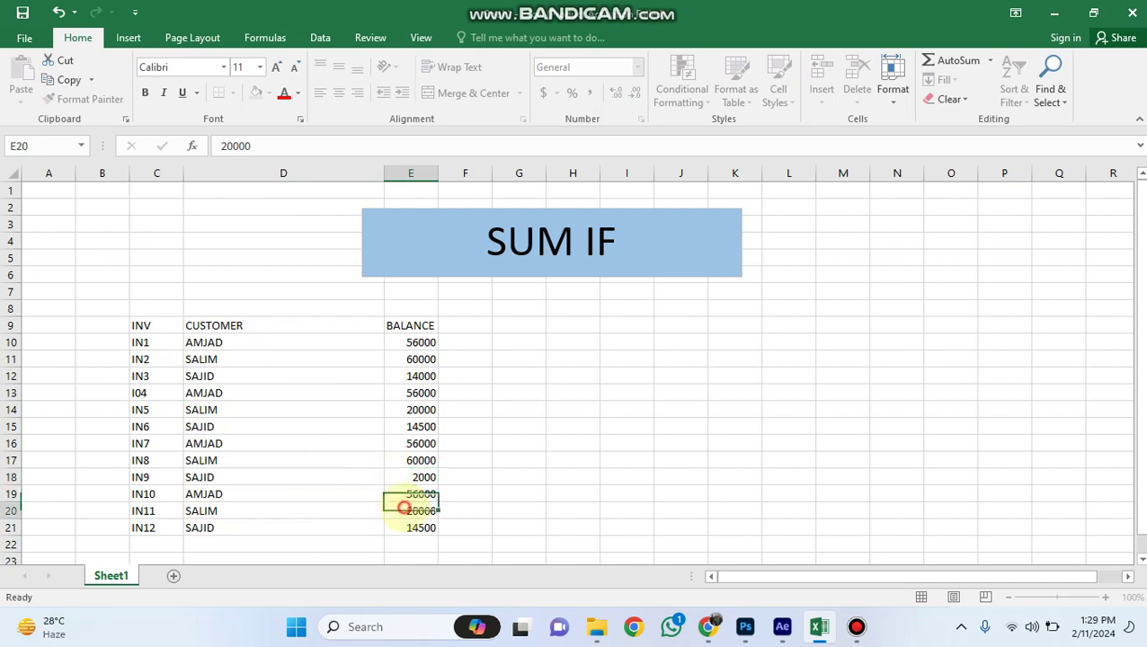
pyautogui.write('600')
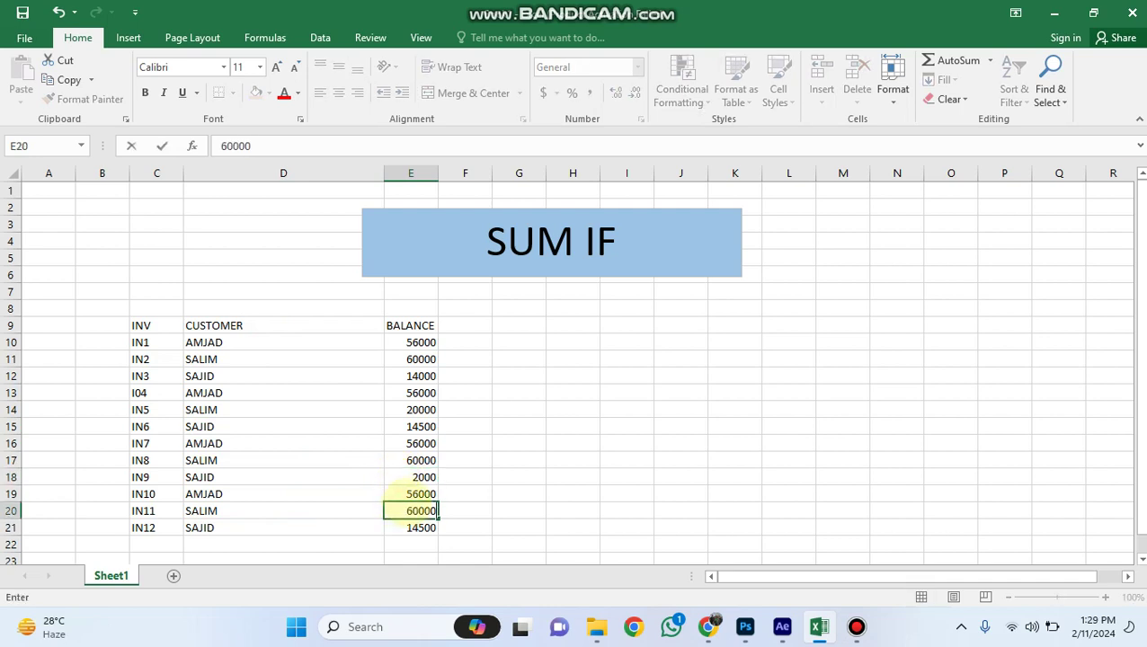
pyautogui.click(396, 527)
pyautogui.write('8')
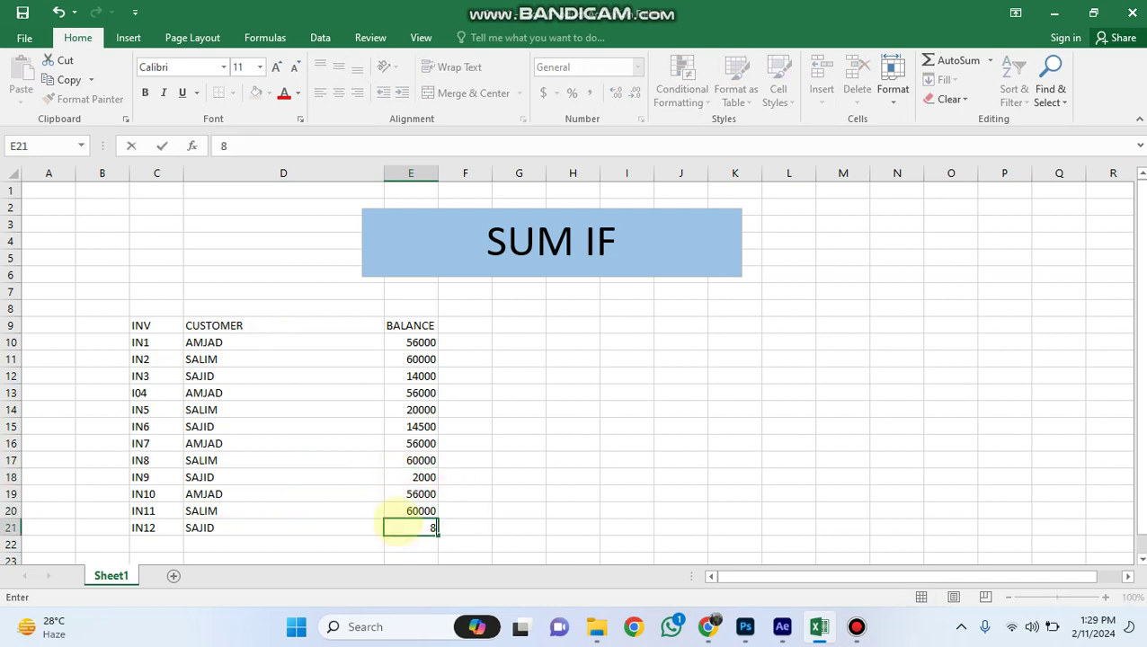
pyautogui.write('00000')
pyautogui.click(401, 403)
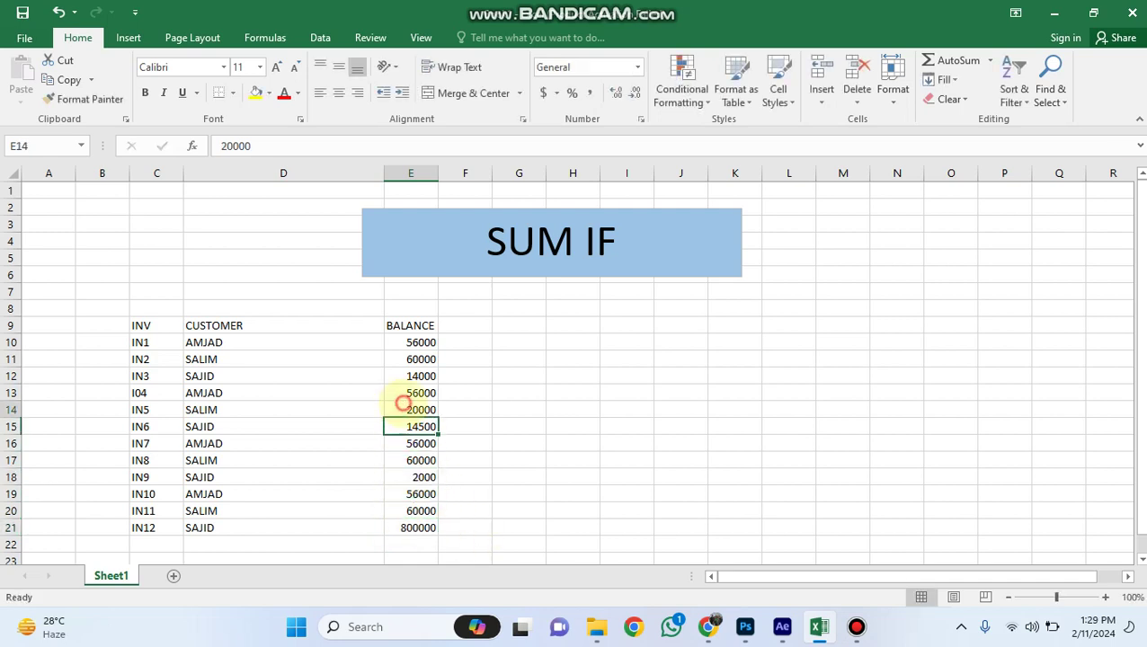
pyautogui.click(402, 389)
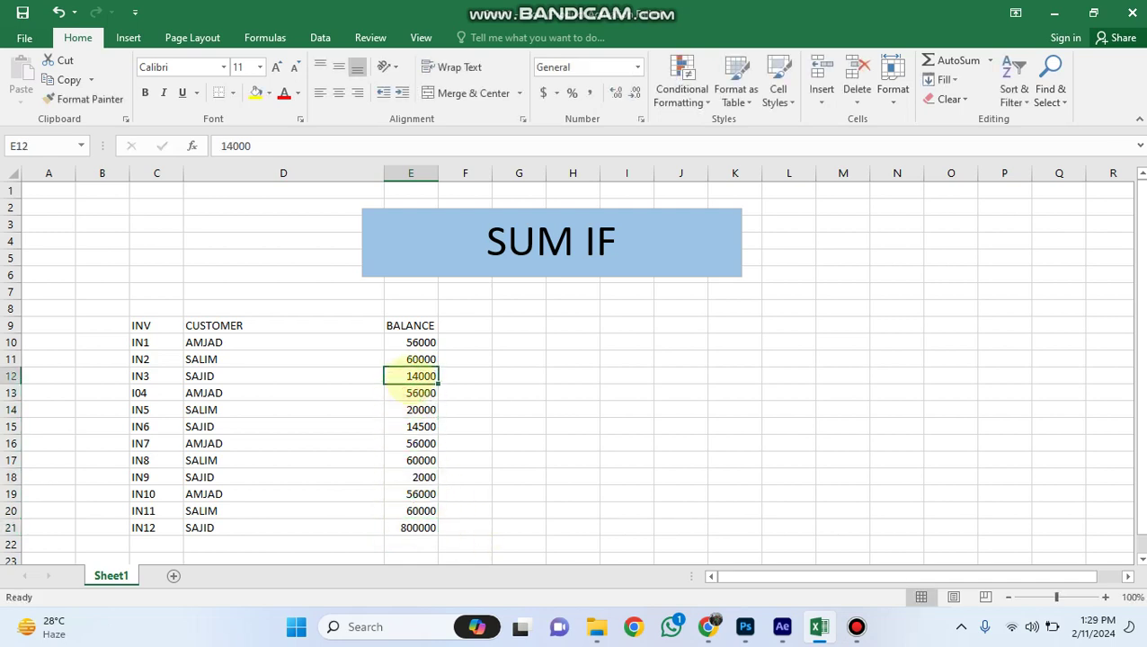
pyautogui.write('15220')
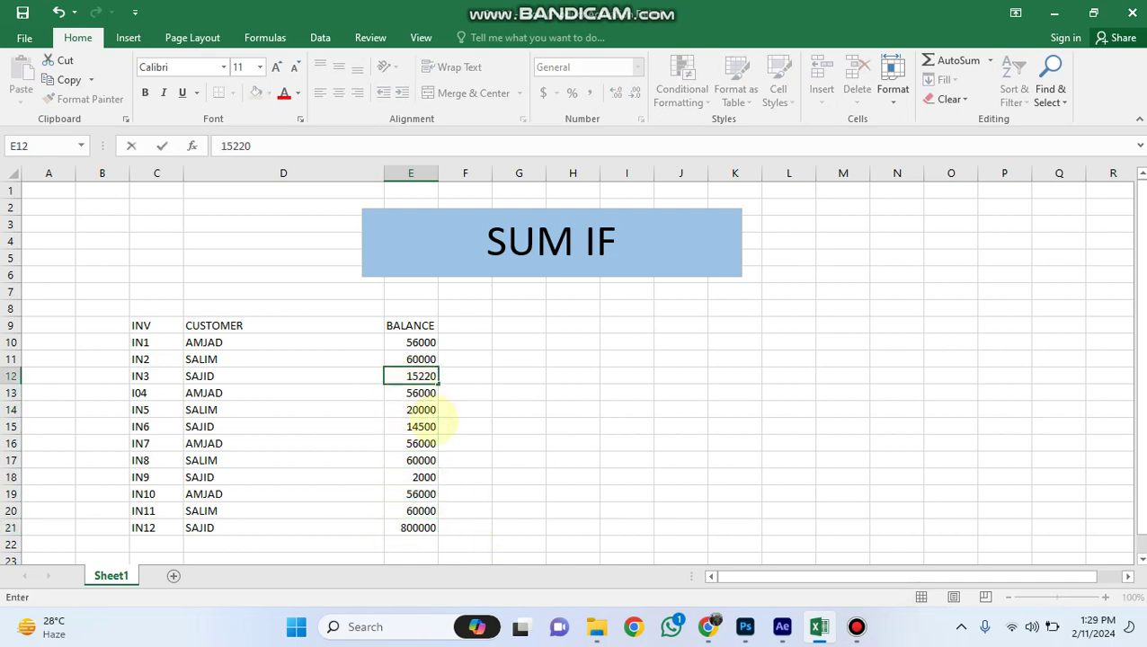
pyautogui.click(411, 443)
pyautogui.click(735, 374)
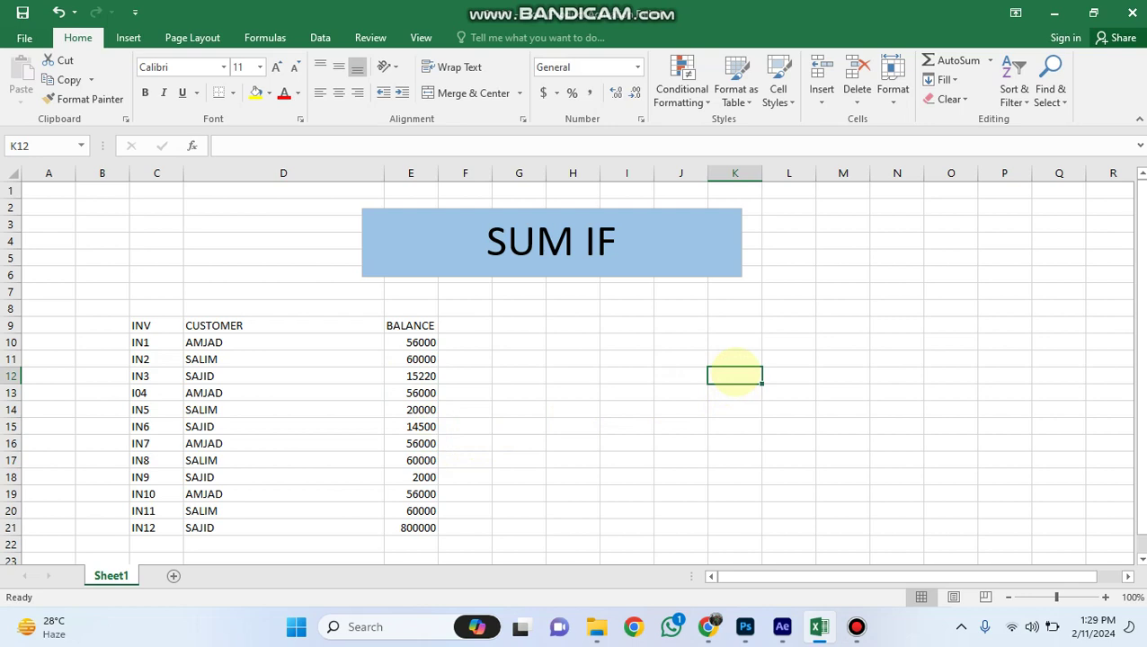
# Widen column K, heighten row 12, and give K12 light-blue fill with a thick outside border
pyautogui.moveTo(763, 174); pyautogui.dragTo(799, 216)
pyautogui.moveTo(11, 385); pyautogui.dragTo(10, 398)
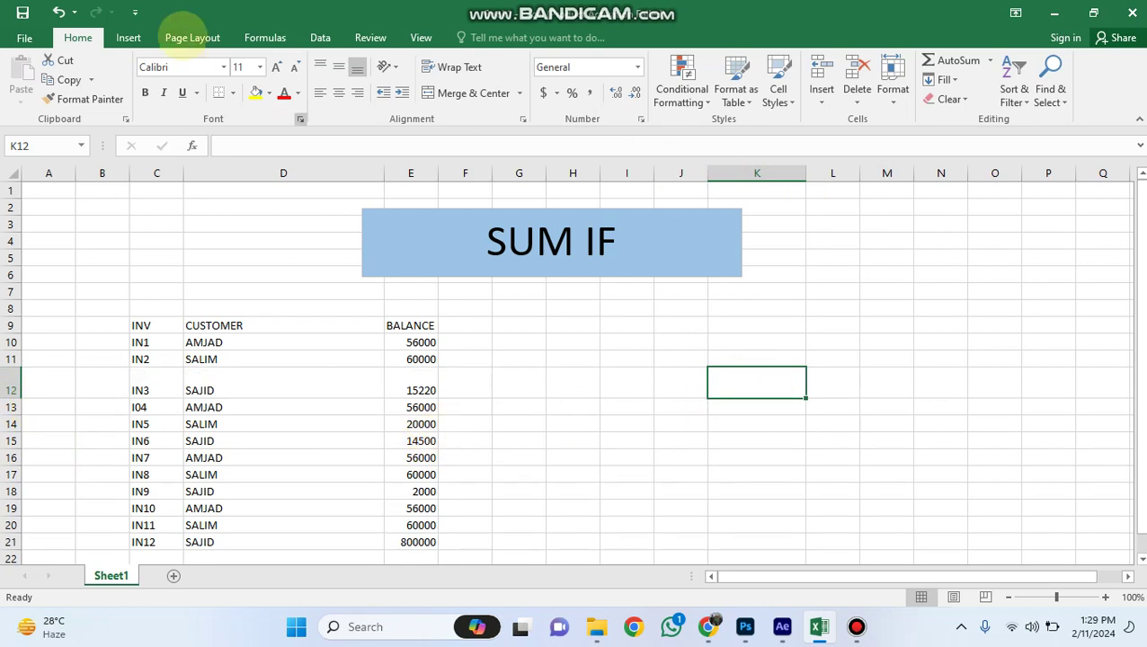
pyautogui.click(269, 93)
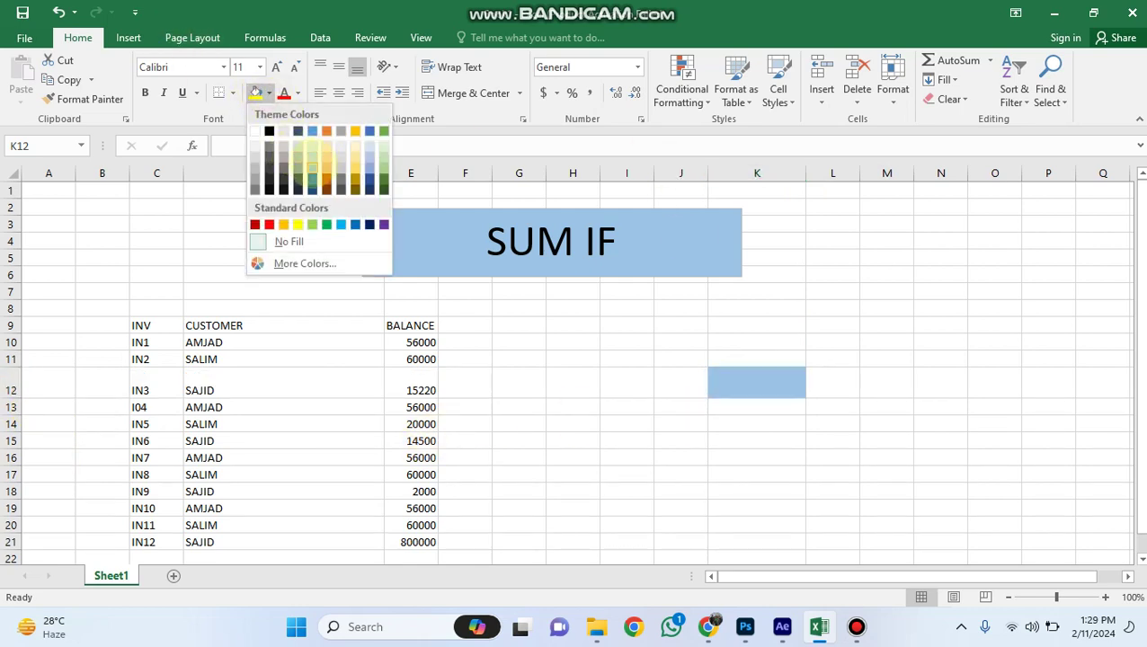
pyautogui.click(312, 166)
pyautogui.click(232, 93)
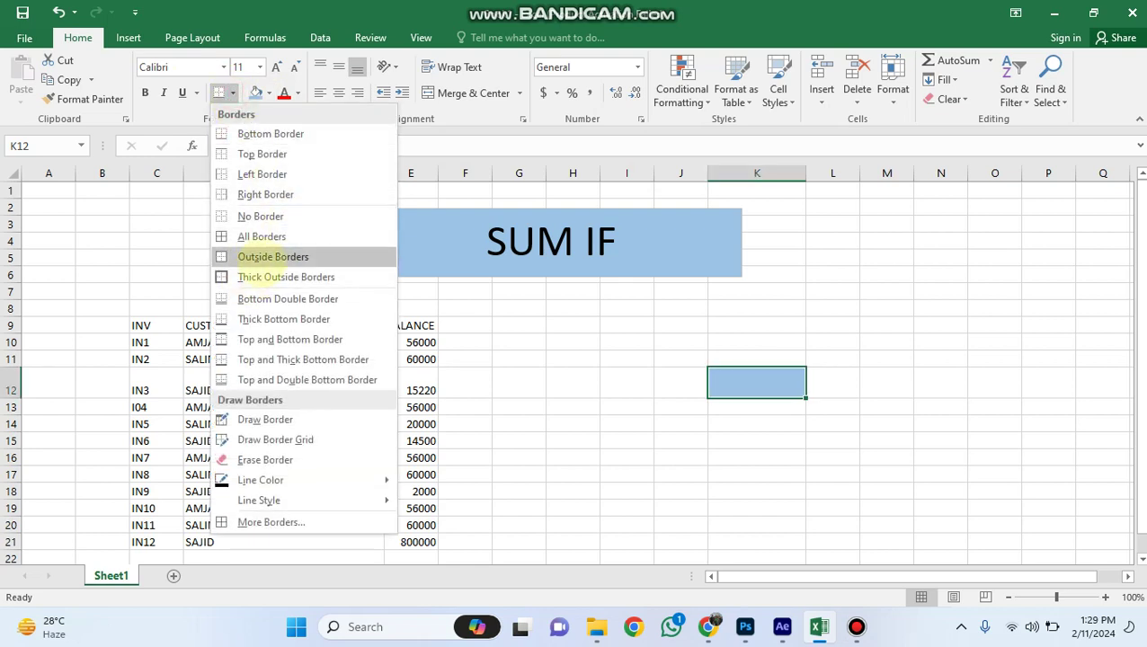
pyautogui.click(252, 276)
# Copy K12's fill and border onto L12 with Format Painter and widen column L
pyautogui.click(763, 383)
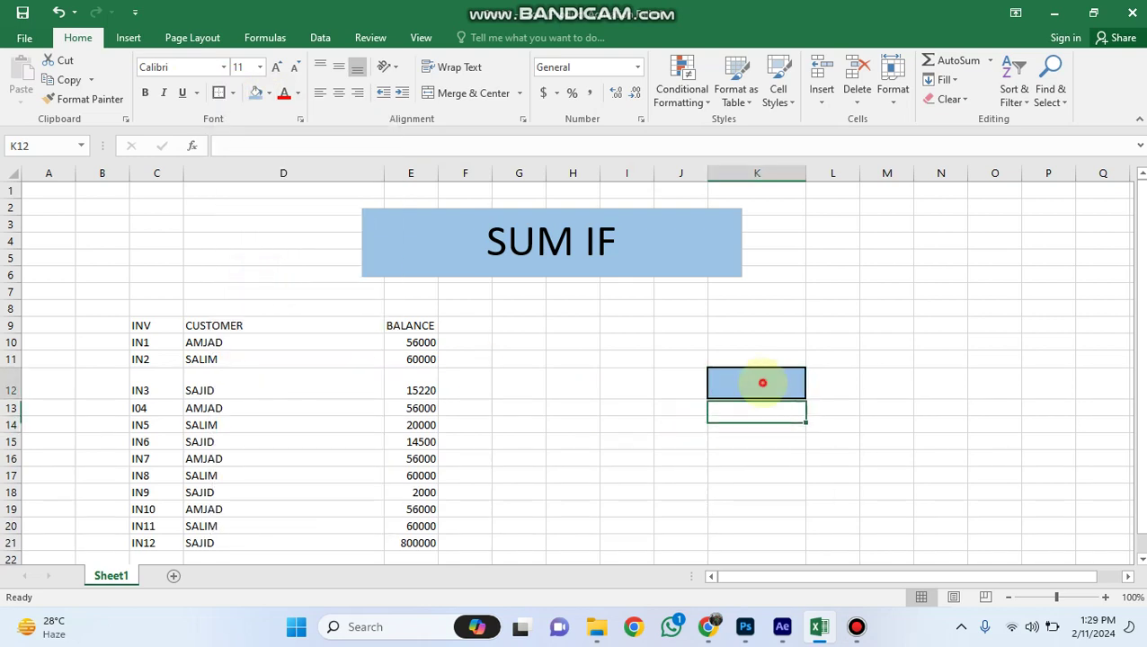
pyautogui.moveTo(763, 383); pyautogui.dragTo(832, 383)
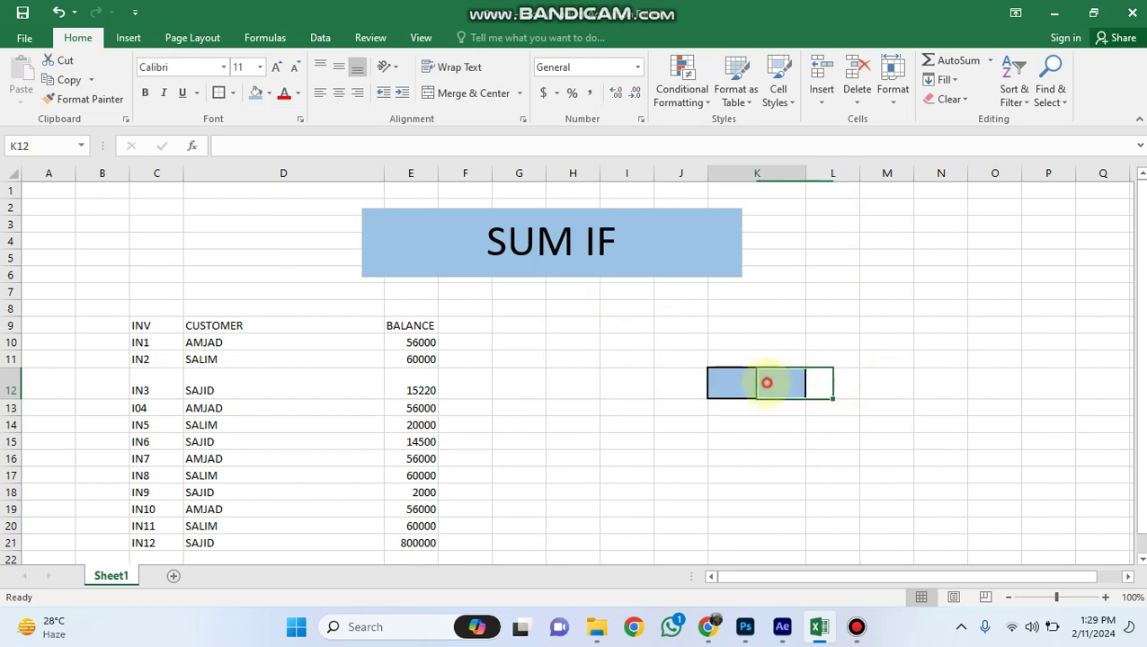
pyautogui.click(82, 99)
pyautogui.click(822, 384)
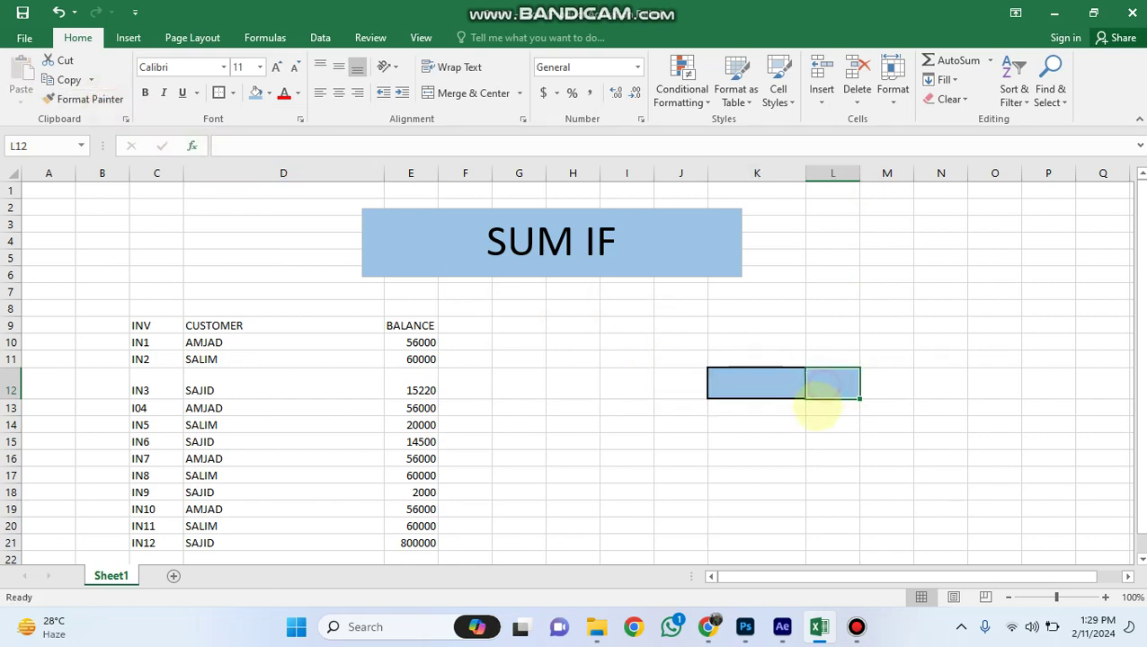
pyautogui.moveTo(860, 173); pyautogui.dragTo(909, 173)
pyautogui.click(844, 470)
pyautogui.click(836, 379)
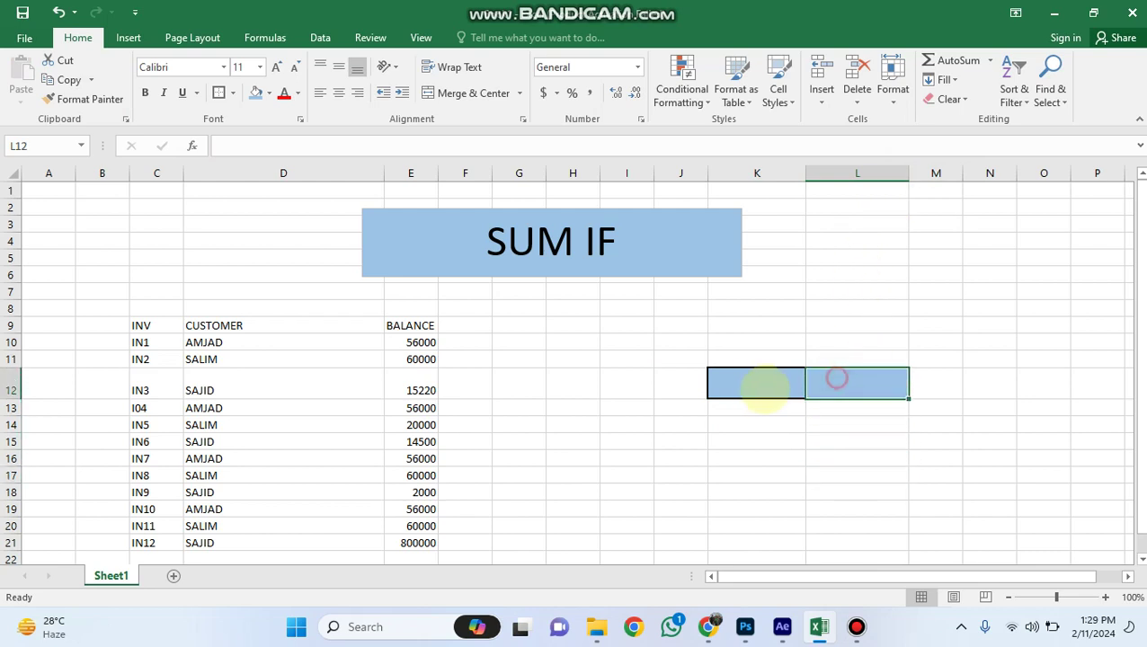
pyautogui.click(755, 385)
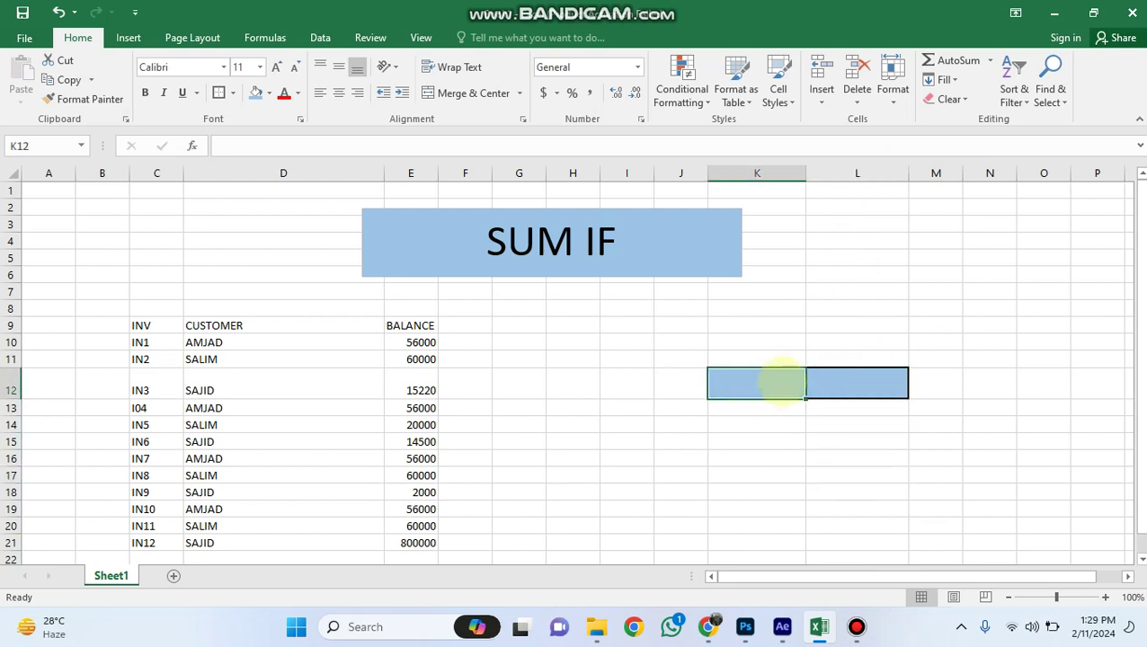
pyautogui.click(766, 385)
# Enter the headings CUSTOMER in K11 and TOT BAL in L11
pyautogui.click(761, 359)
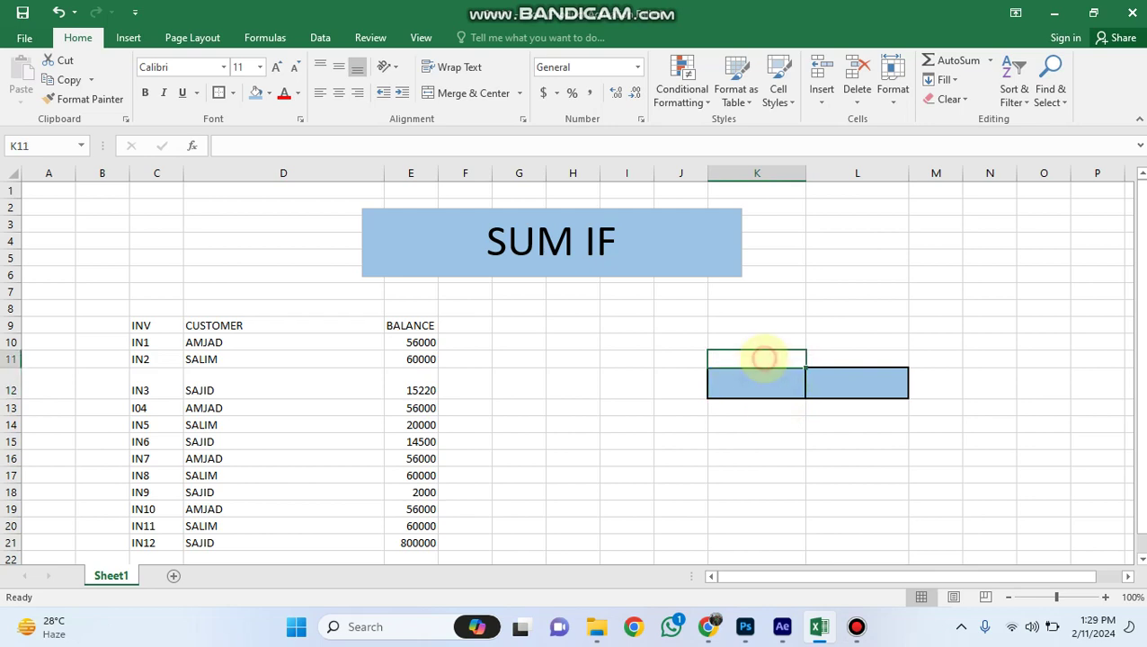
pyautogui.write('CUSTOM')
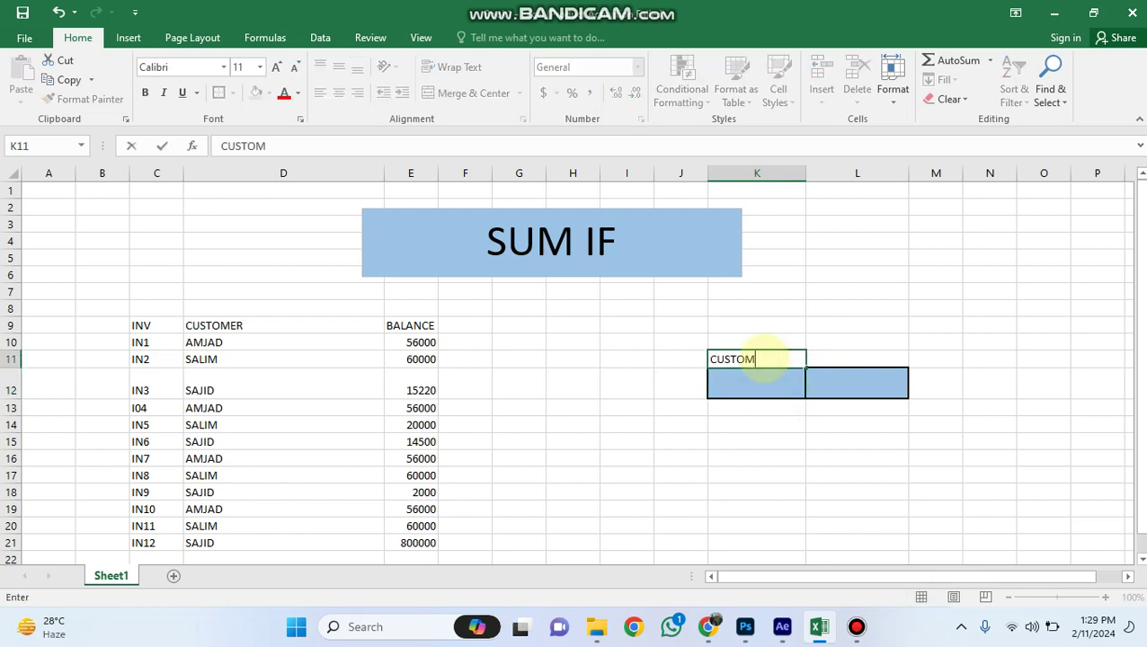
pyautogui.write('ER')
pyautogui.click(865, 358)
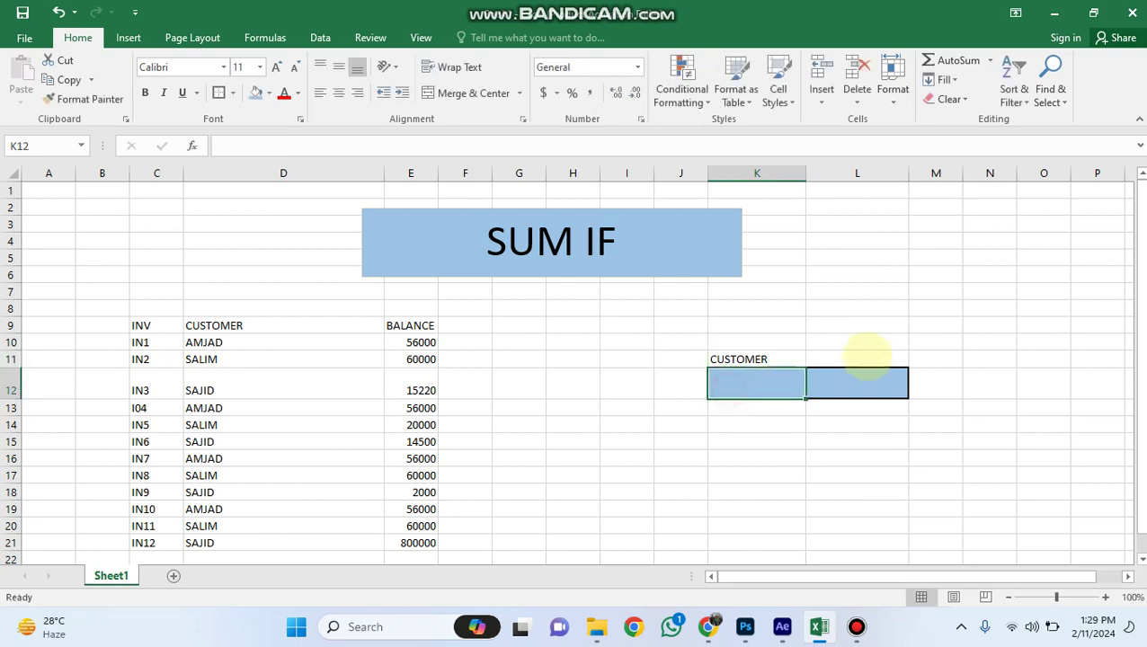
pyautogui.write('T')
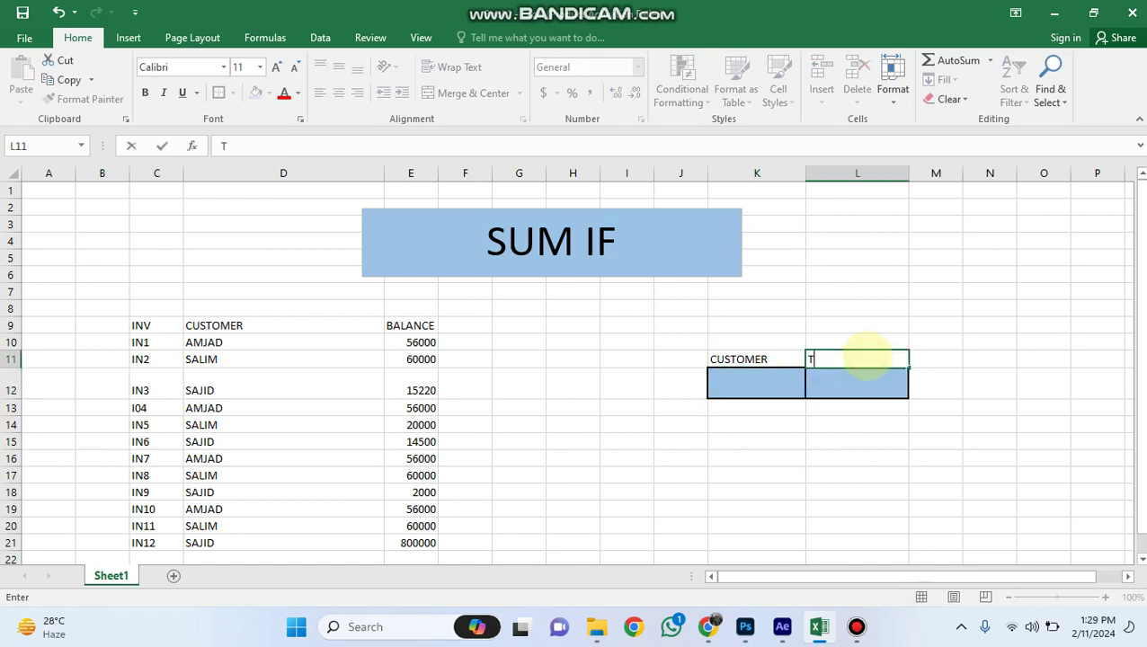
pyautogui.write('OT BAL')
pyautogui.click(720, 445)
# Set the font size of both headings, CUSTOMER and TOT BAL, to 14 pt
pyautogui.click(735, 362)
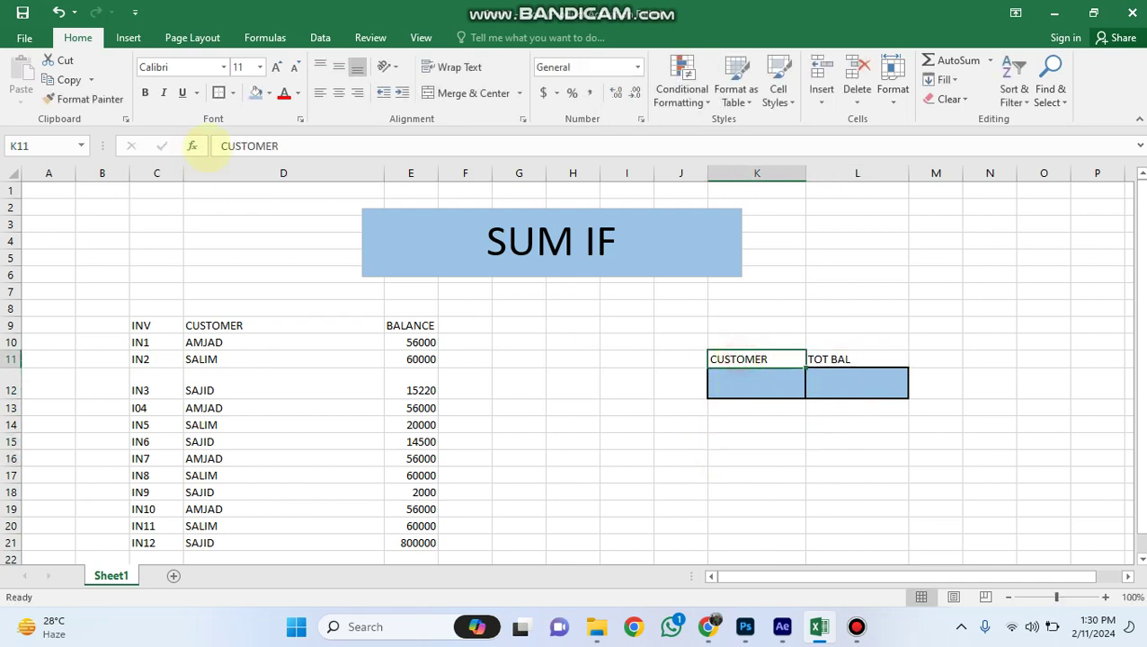
pyautogui.click(260, 67)
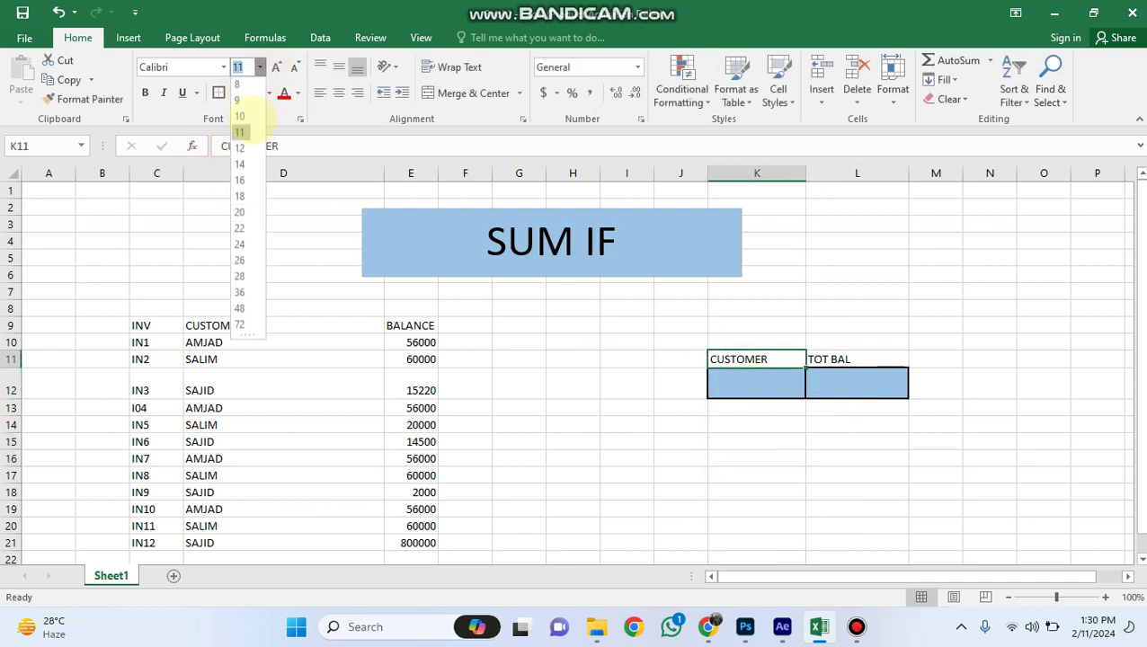
pyautogui.click(239, 197)
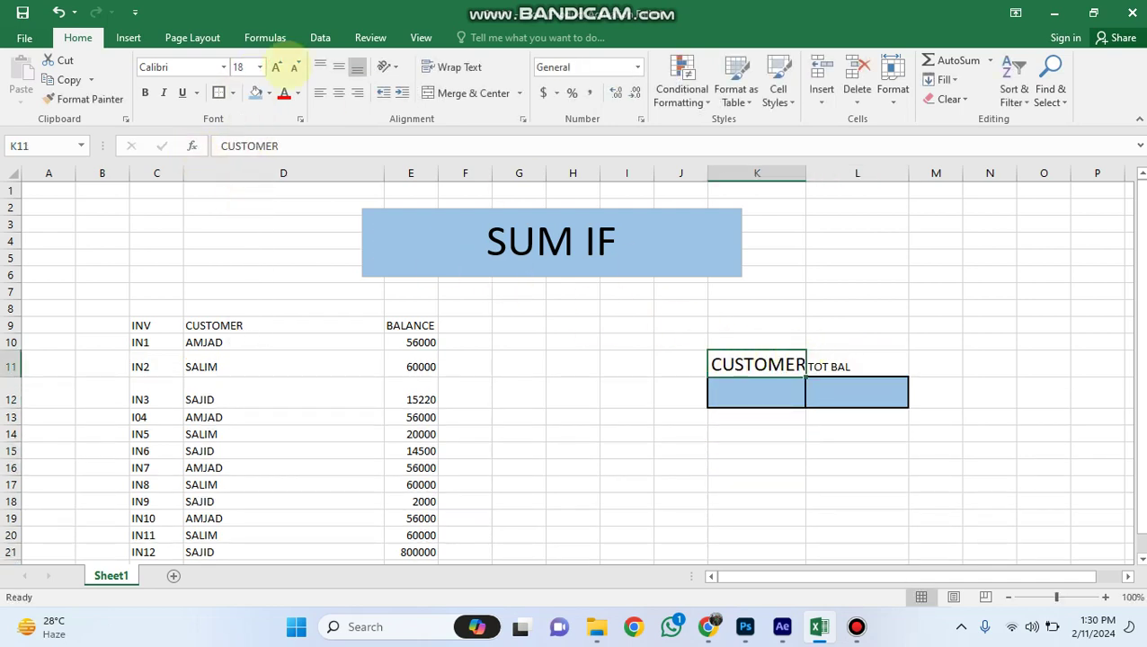
pyautogui.click(260, 68)
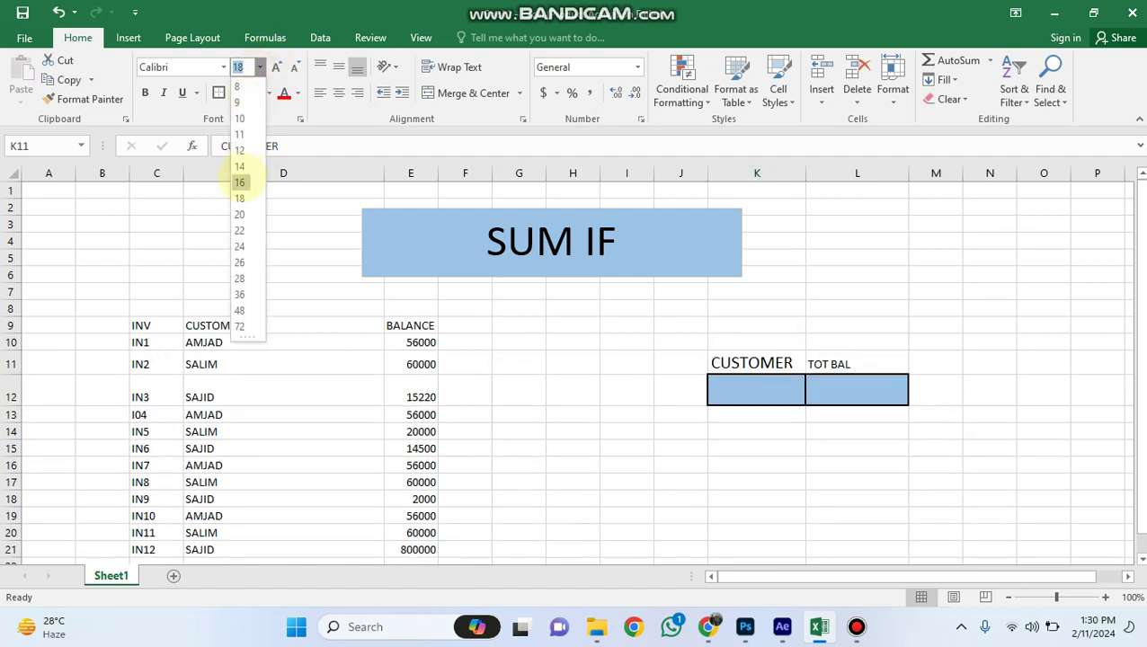
pyautogui.click(239, 168)
pyautogui.click(819, 364)
pyautogui.click(259, 68)
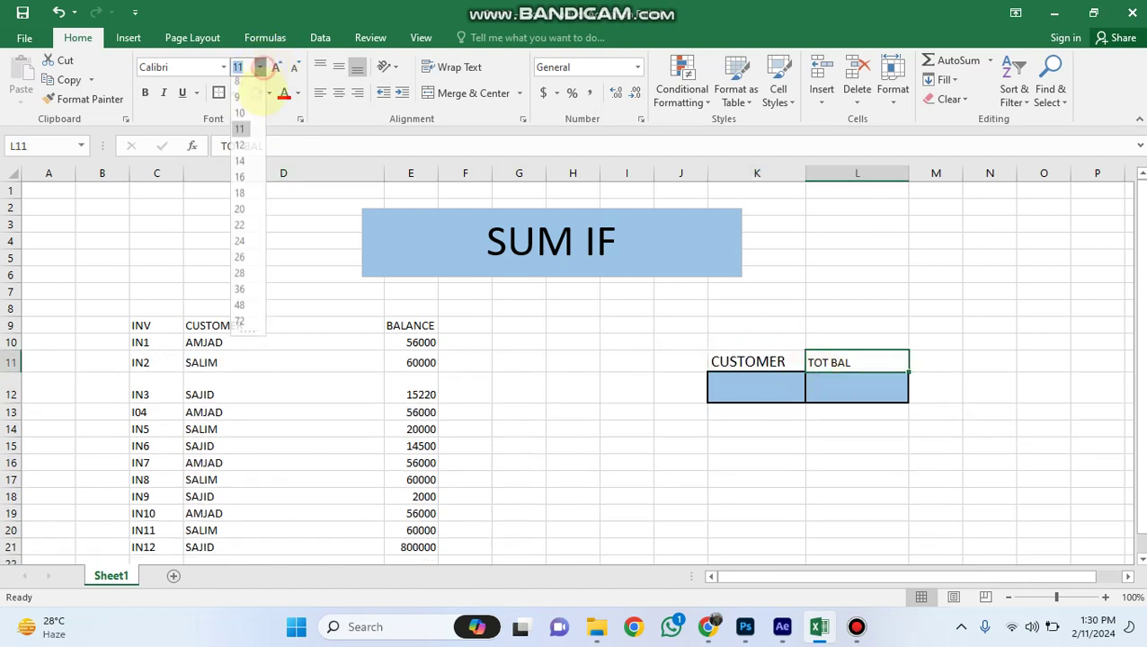
pyautogui.click(239, 167)
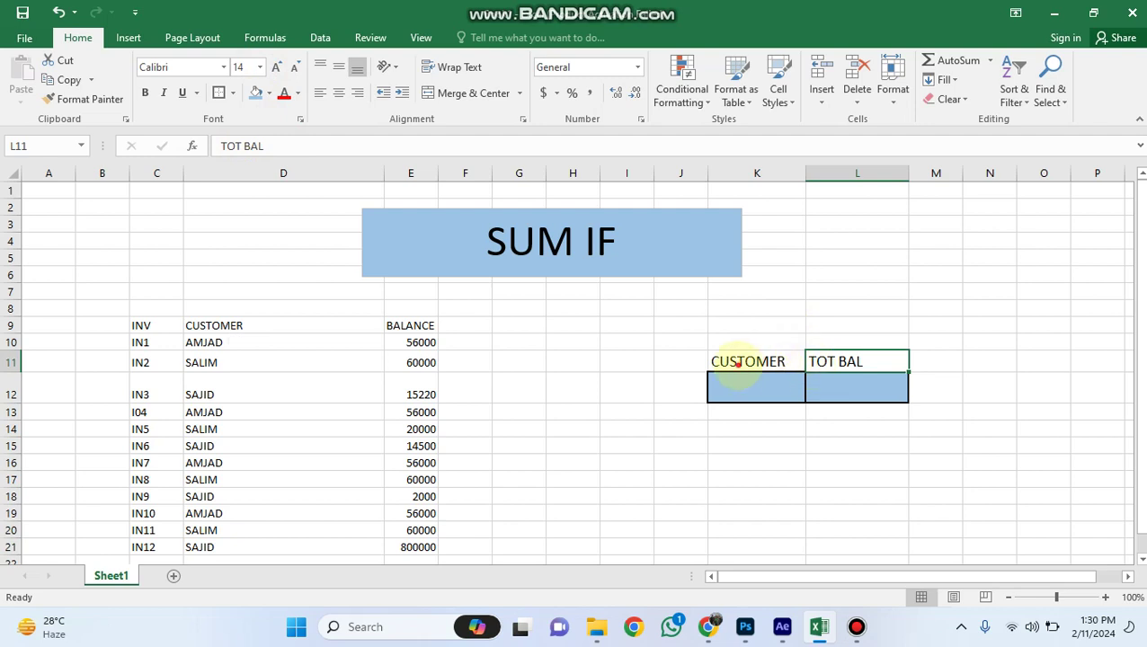
# Make K11:L11 bold and centred, and apply All Borders to them
pyautogui.moveTo(730, 364); pyautogui.dragTo(836, 364)
pyautogui.click(145, 92)
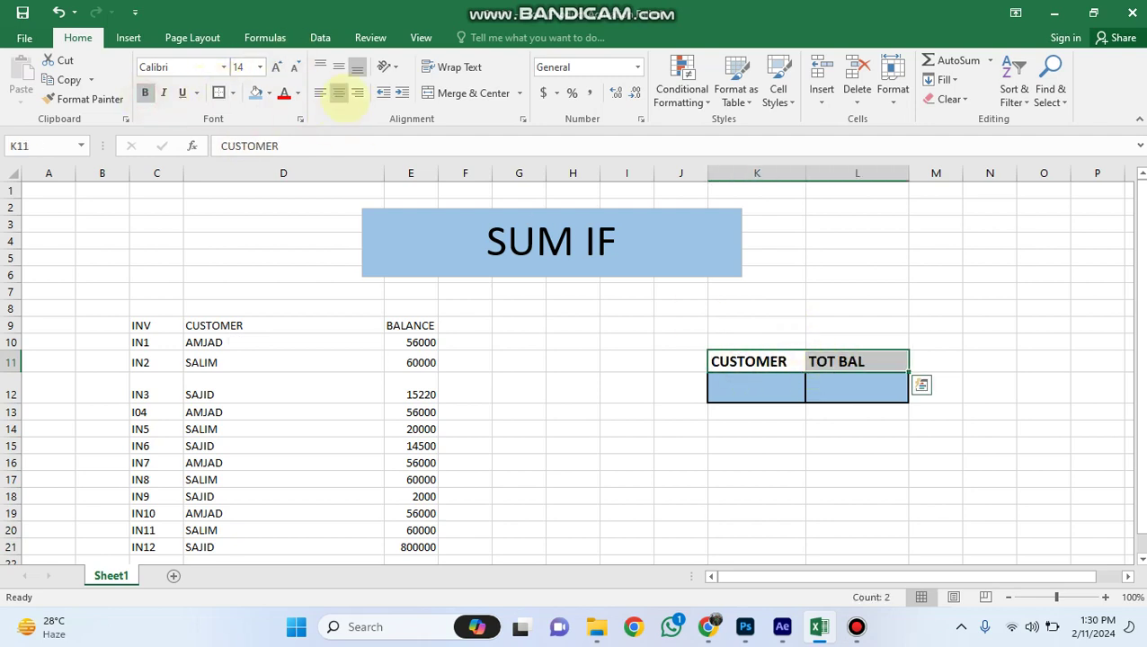
pyautogui.click(339, 93)
pyautogui.click(763, 418)
pyautogui.moveTo(762, 358); pyautogui.dragTo(845, 358)
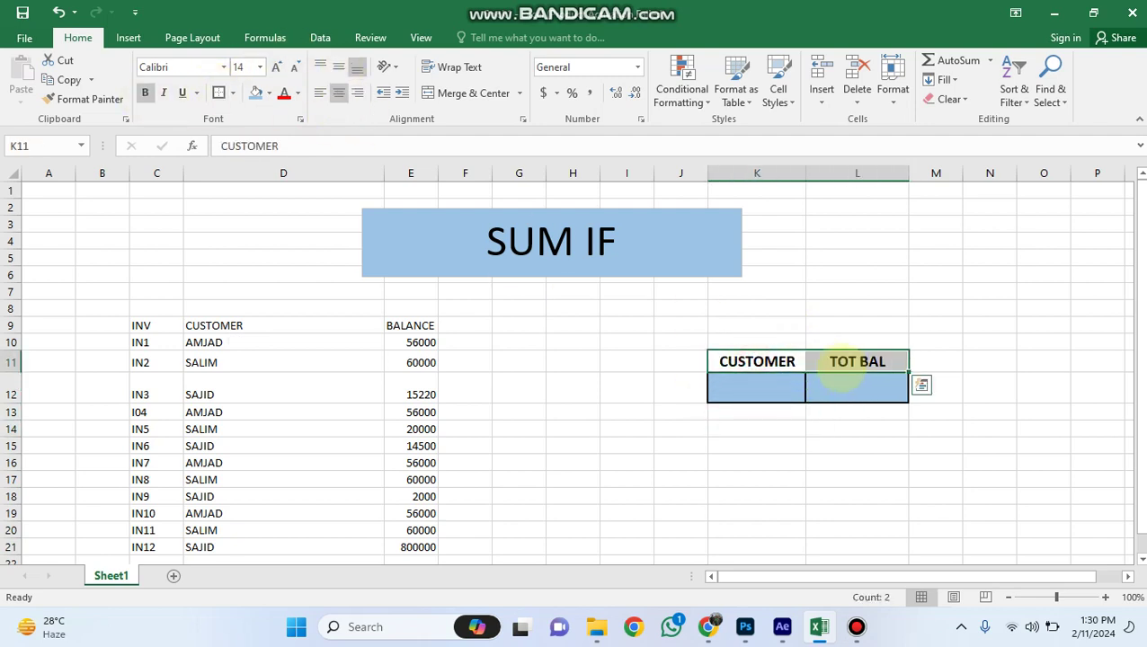
pyautogui.click(232, 92)
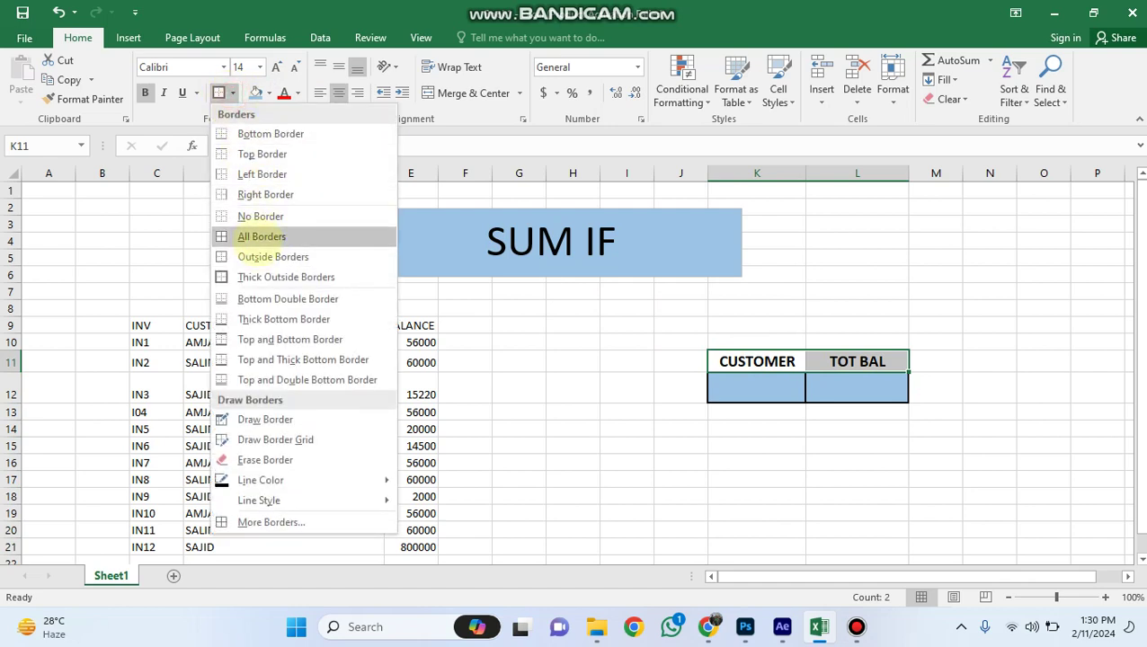
pyautogui.click(257, 237)
pyautogui.click(867, 447)
# Widen column K so the CUSTOMER heading fits
pyautogui.click(751, 387)
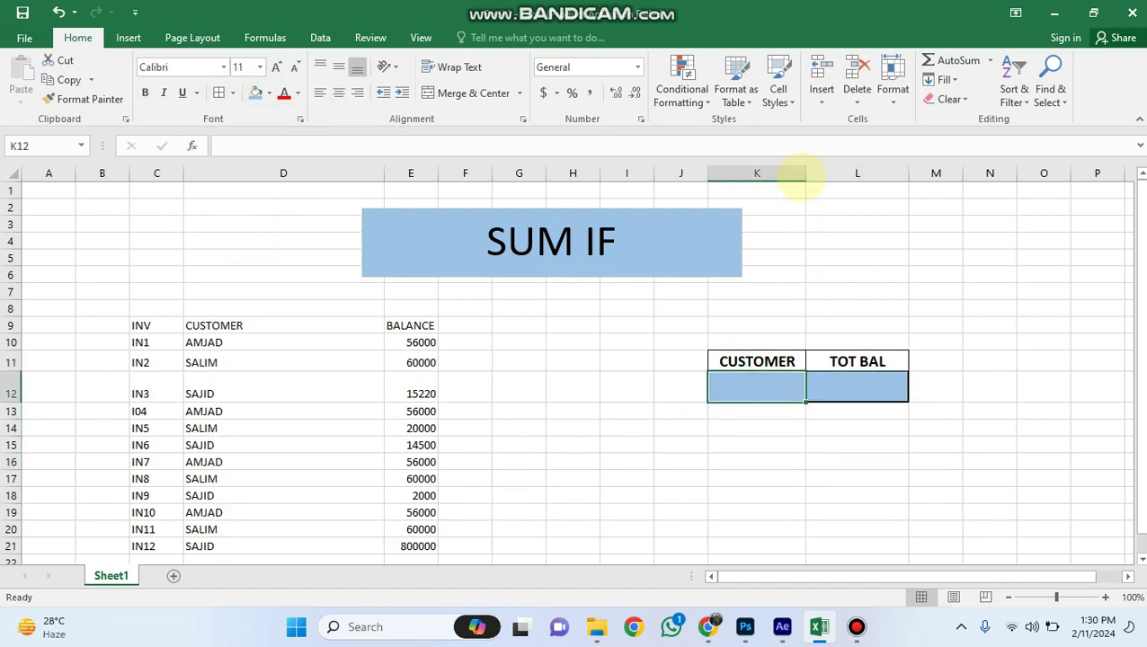
pyautogui.moveTo(807, 171); pyautogui.dragTo(857, 171)
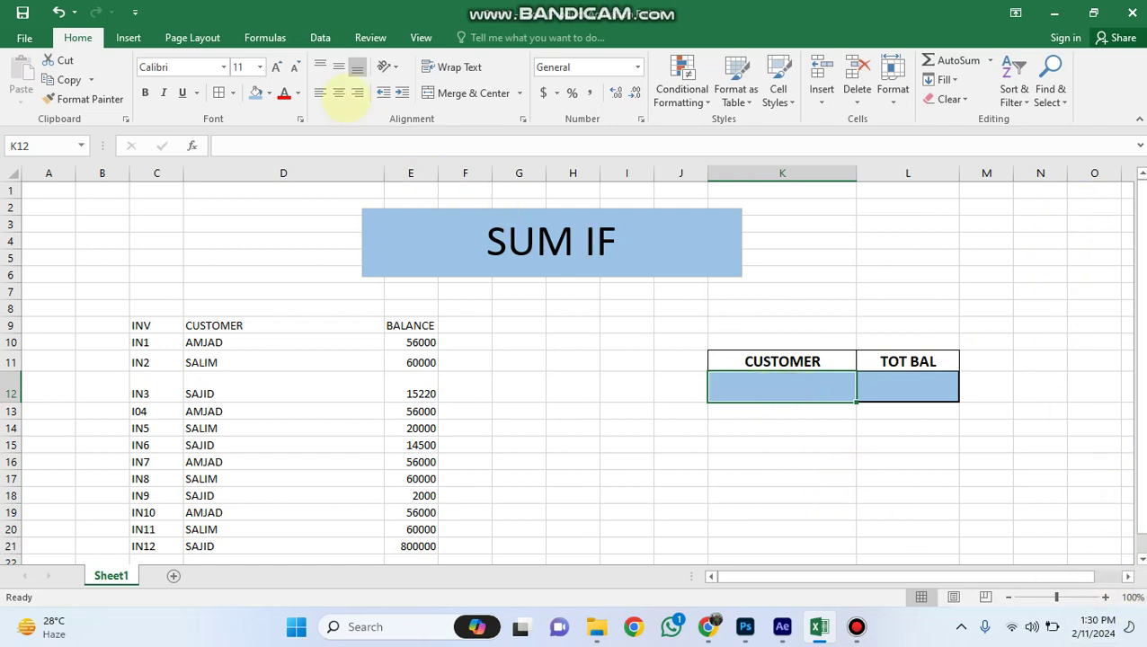
pyautogui.click(320, 37)
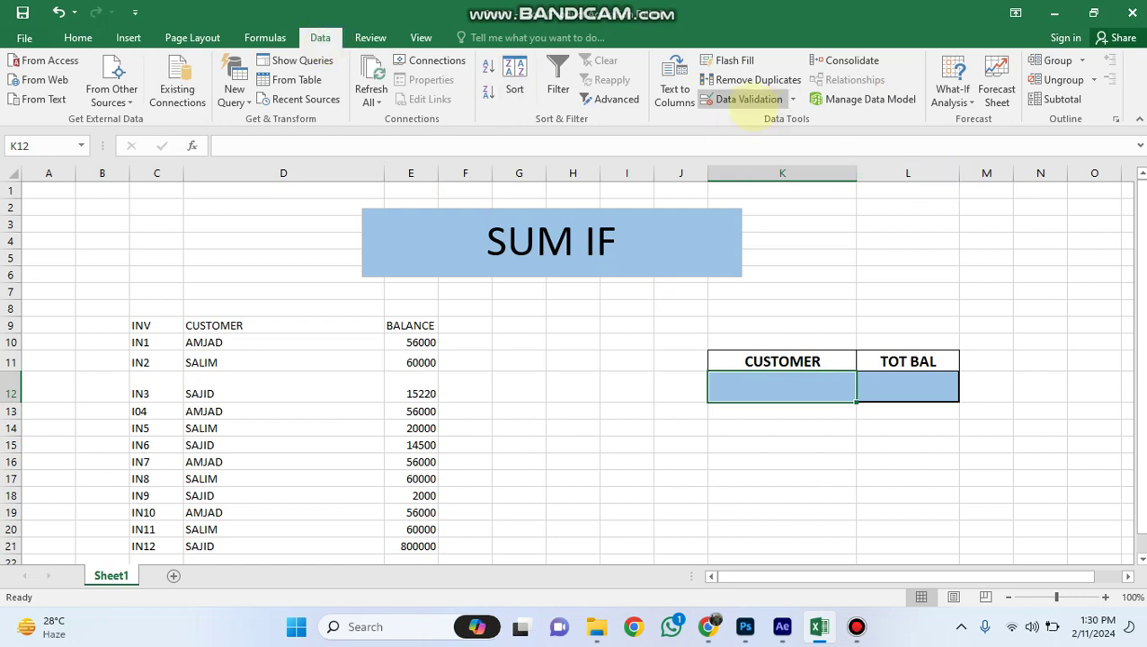
# Give K12 a List validation sourced from $D$10:$D$12, then choose AMJAD from it
pyautogui.click(749, 99)
pyautogui.click(553, 254)
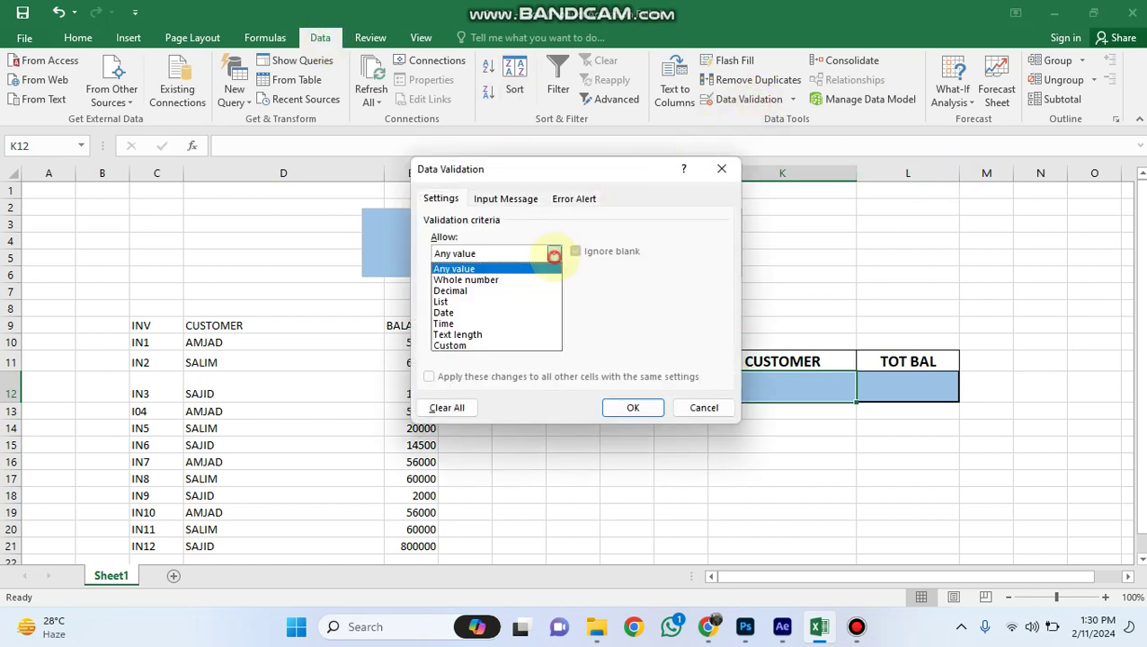
pyautogui.click(452, 301)
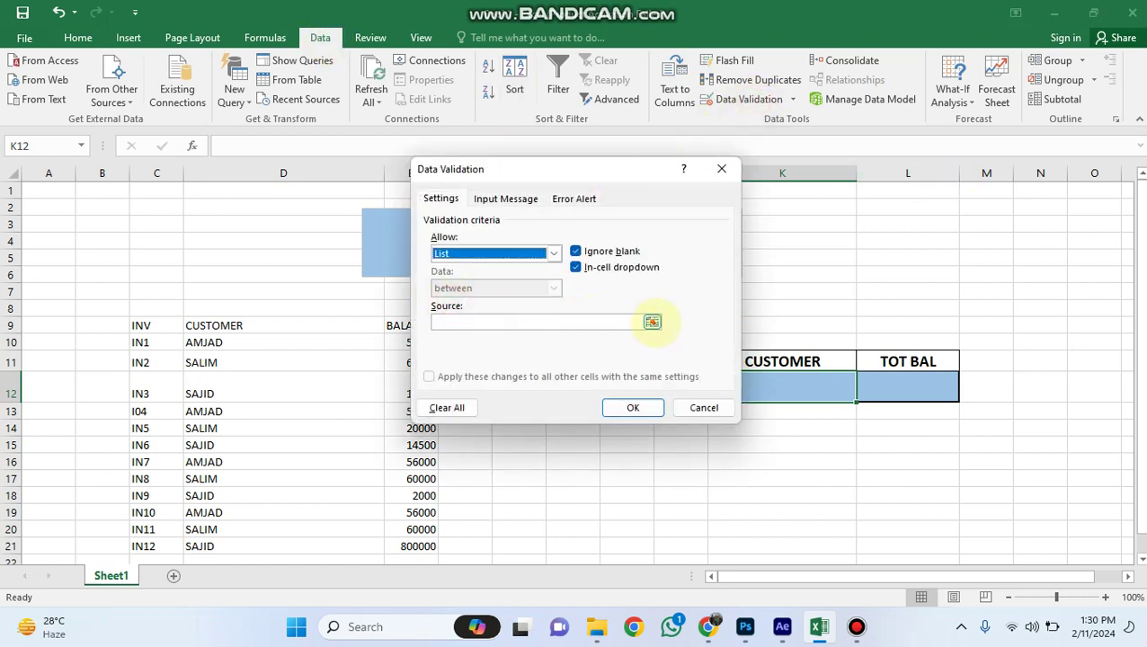
pyautogui.moveTo(597, 167); pyautogui.dragTo(688, 48)
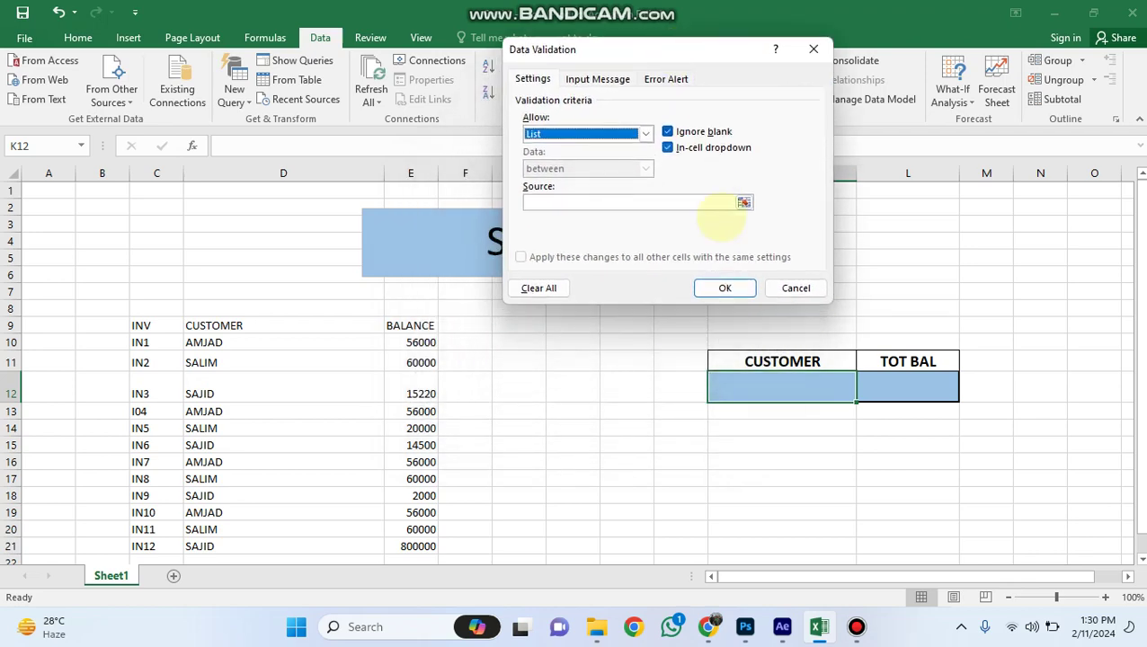
pyautogui.click(743, 201)
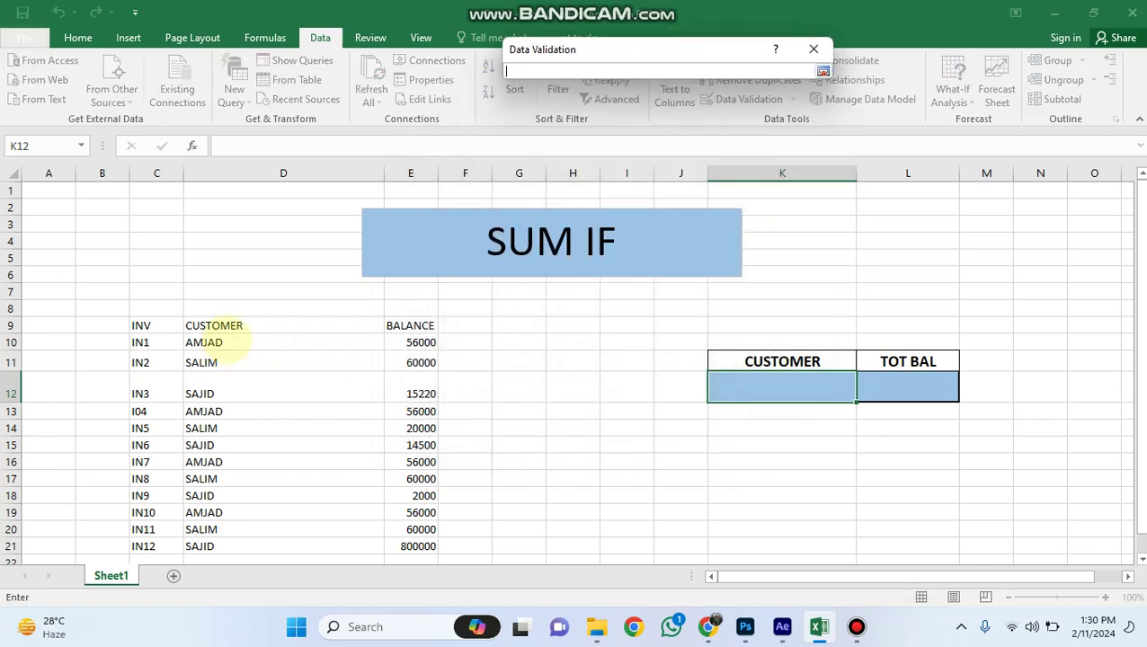
pyautogui.moveTo(227, 342); pyautogui.dragTo(230, 384)
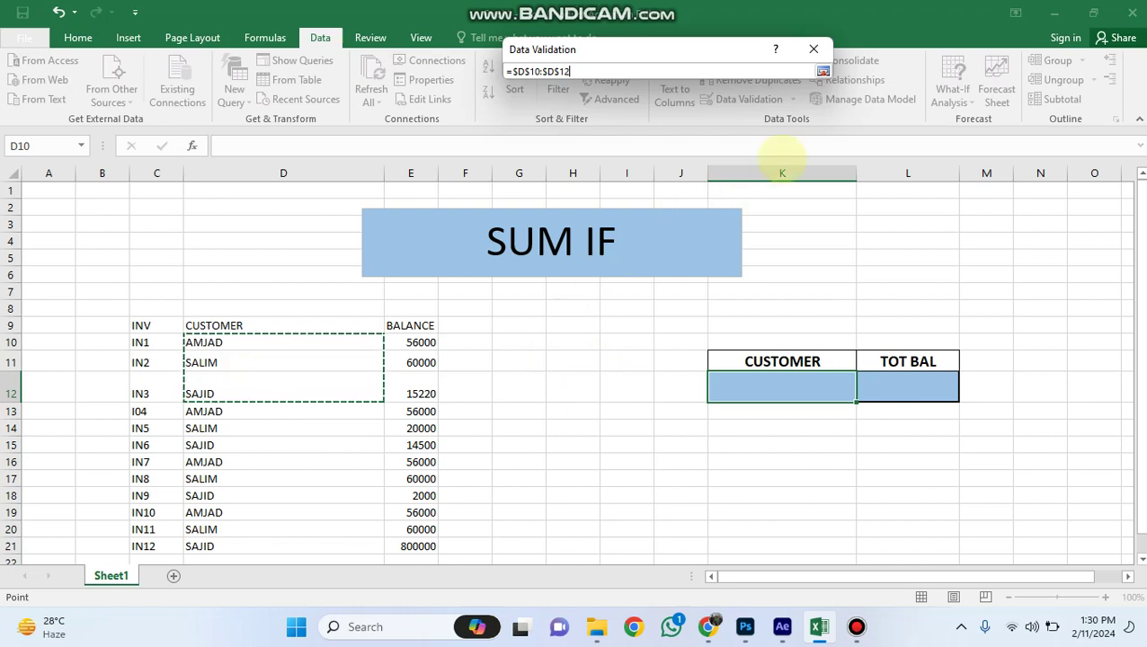
pyautogui.click(823, 71)
pyautogui.click(725, 288)
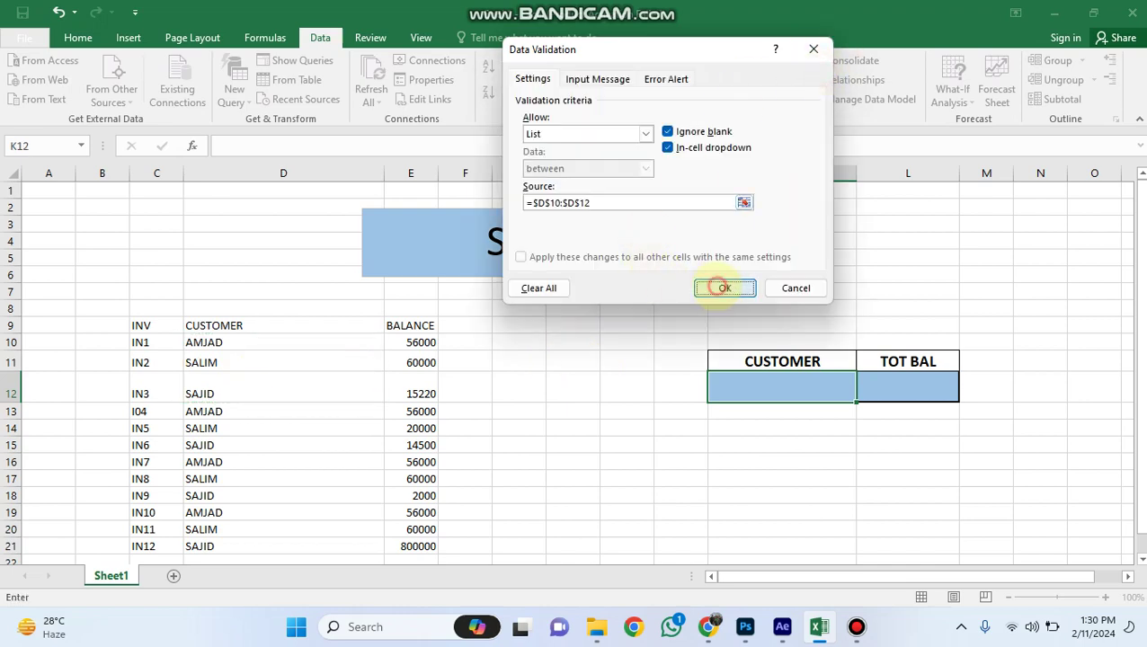
pyautogui.click(863, 394)
pyautogui.click(745, 404)
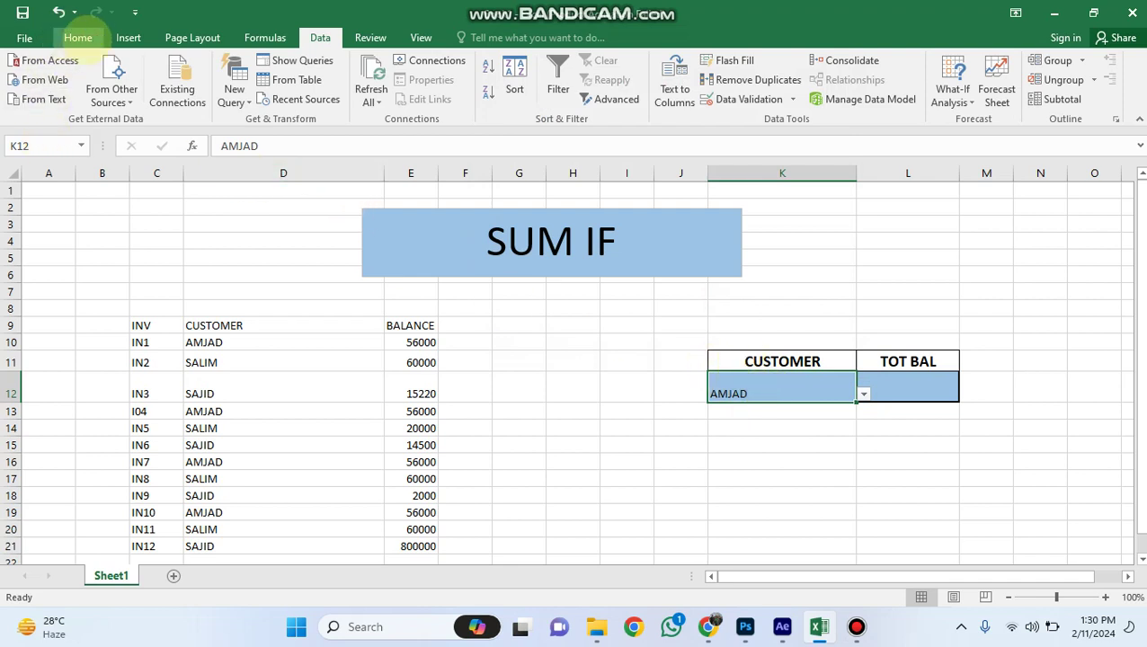
# Copy K11's header formatting onto K12 with Format Painter and give K12 the blue fill
pyautogui.click(782, 364)
pyautogui.click(72, 38)
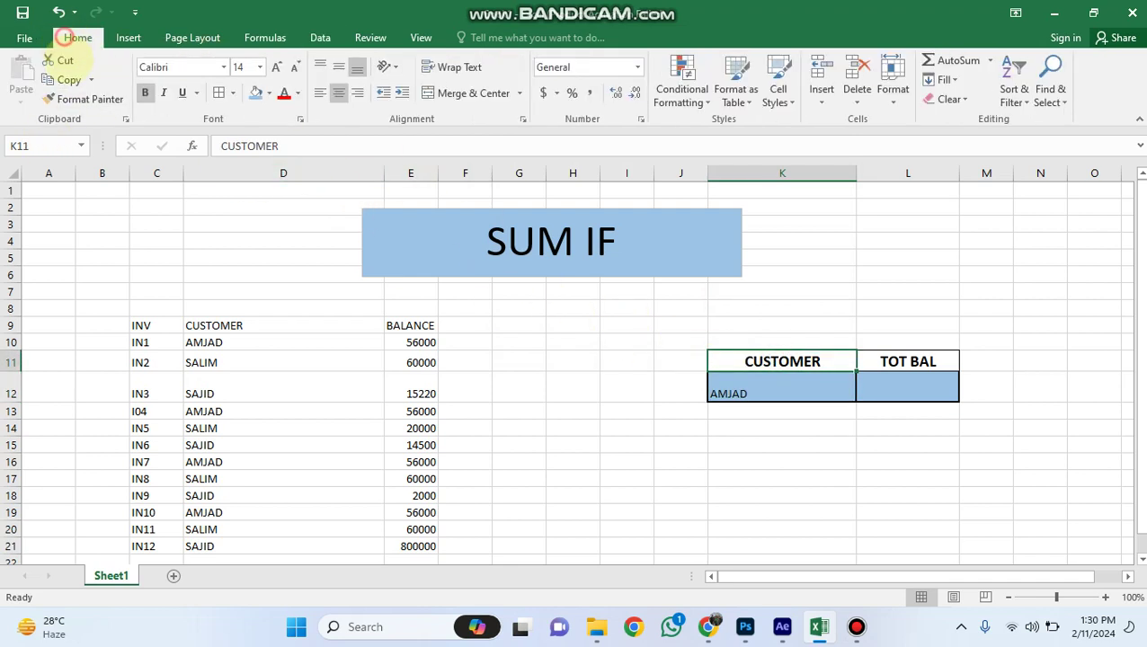
pyautogui.click(63, 99)
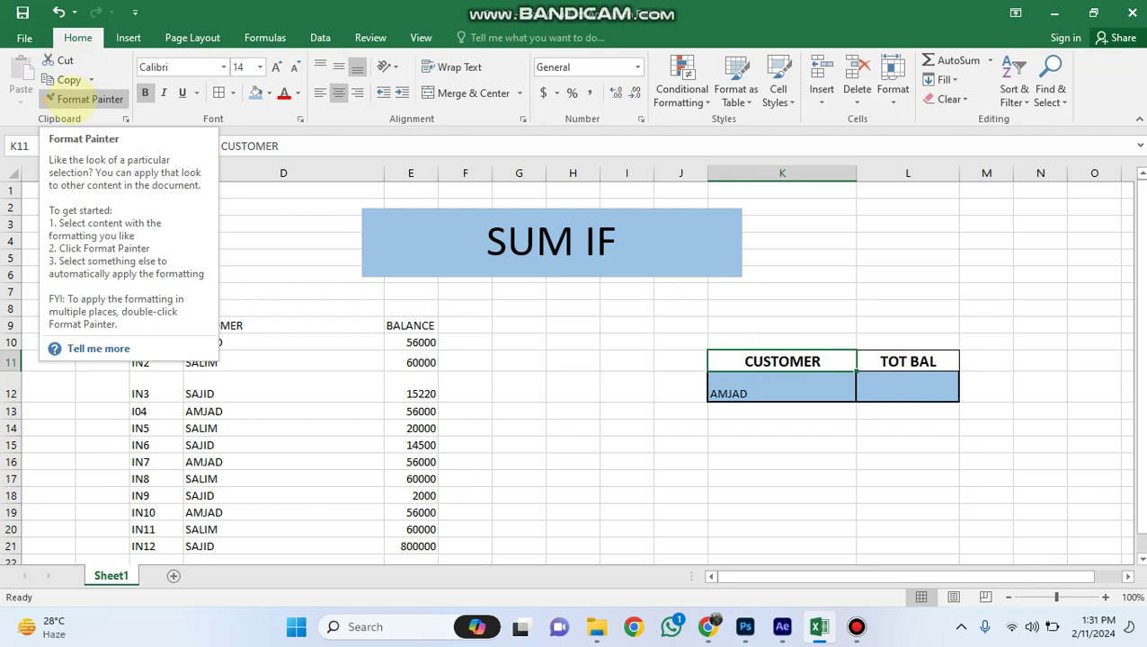
pyautogui.click(746, 393)
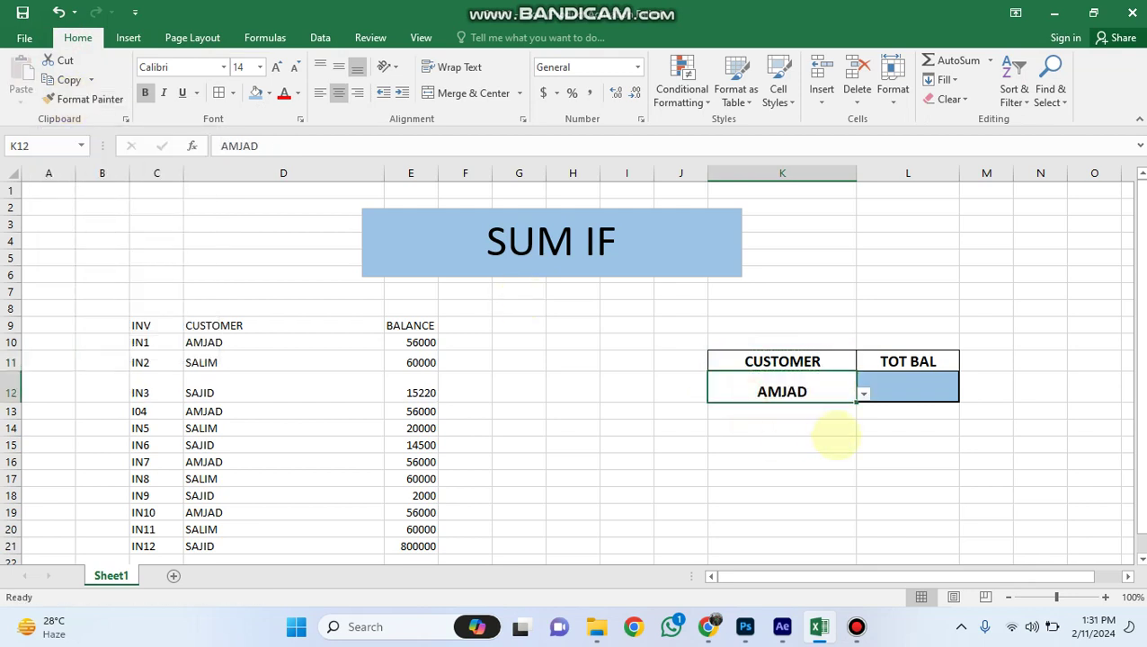
pyautogui.click(834, 432)
pyautogui.click(841, 396)
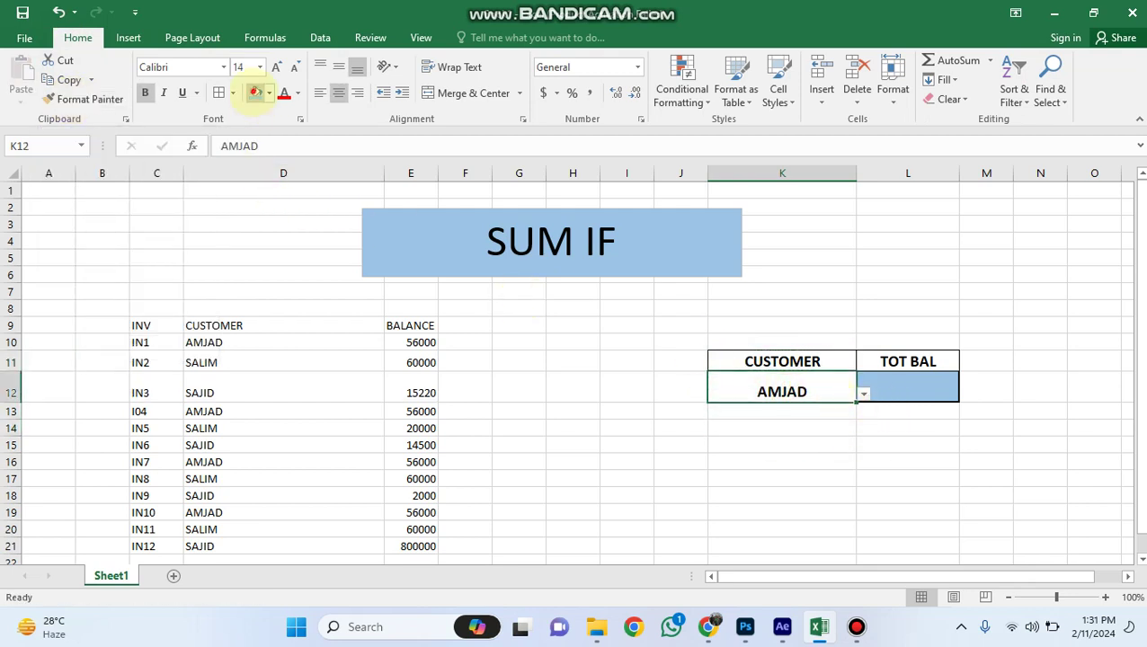
pyautogui.click(255, 92)
pyautogui.click(836, 486)
pyautogui.click(841, 393)
# Test K12's dropdown by choosing SALIM, then SAJID, then AMJAD again
pyautogui.click(863, 394)
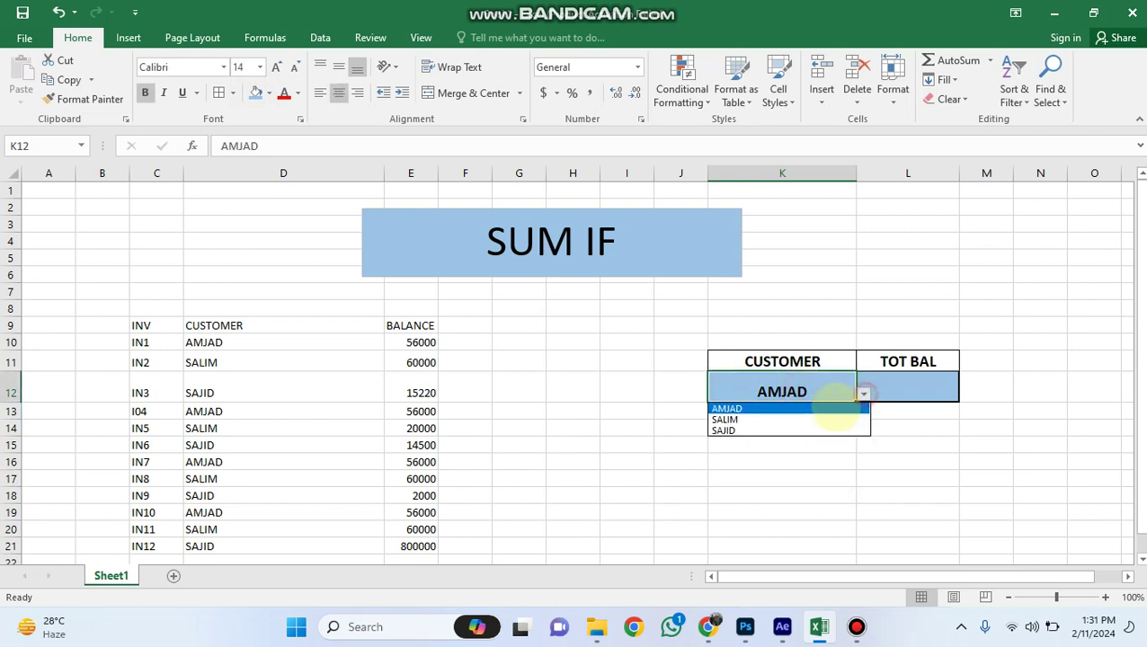
pyautogui.click(779, 420)
pyautogui.click(825, 434)
pyautogui.click(849, 392)
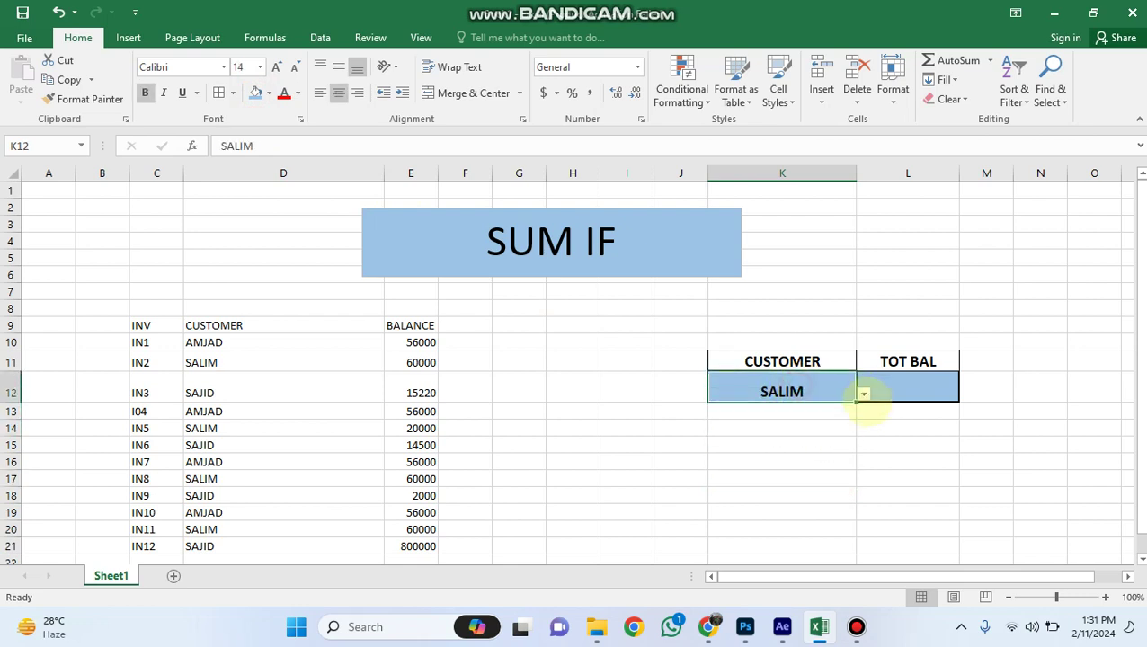
pyautogui.click(863, 394)
pyautogui.click(834, 430)
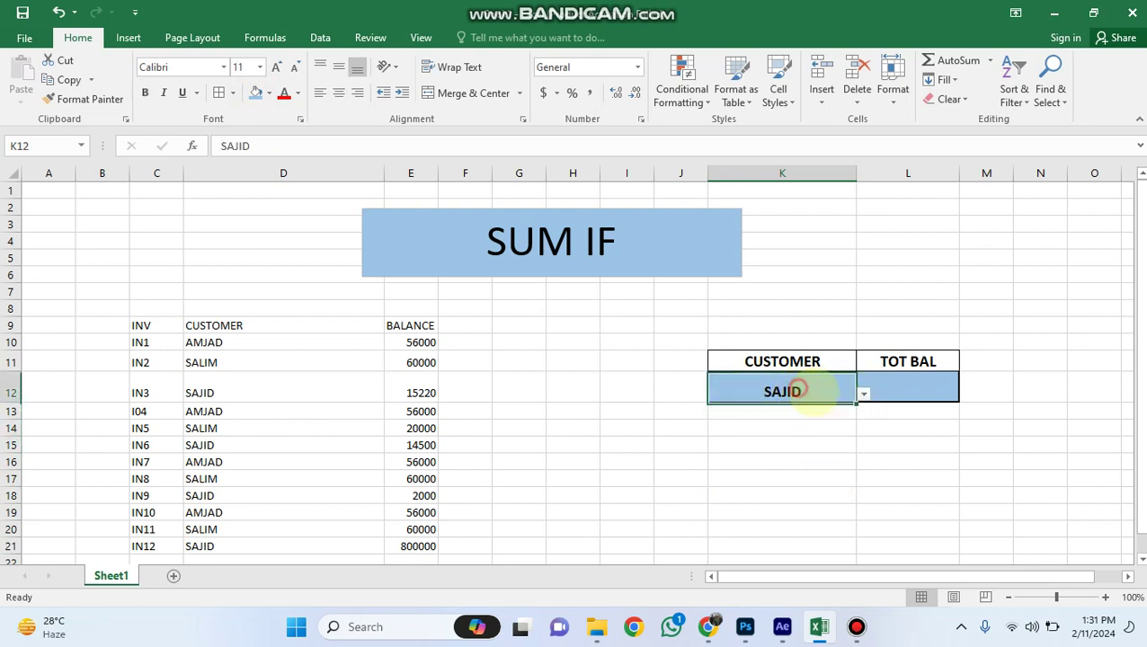
pyautogui.click(863, 394)
pyautogui.click(787, 411)
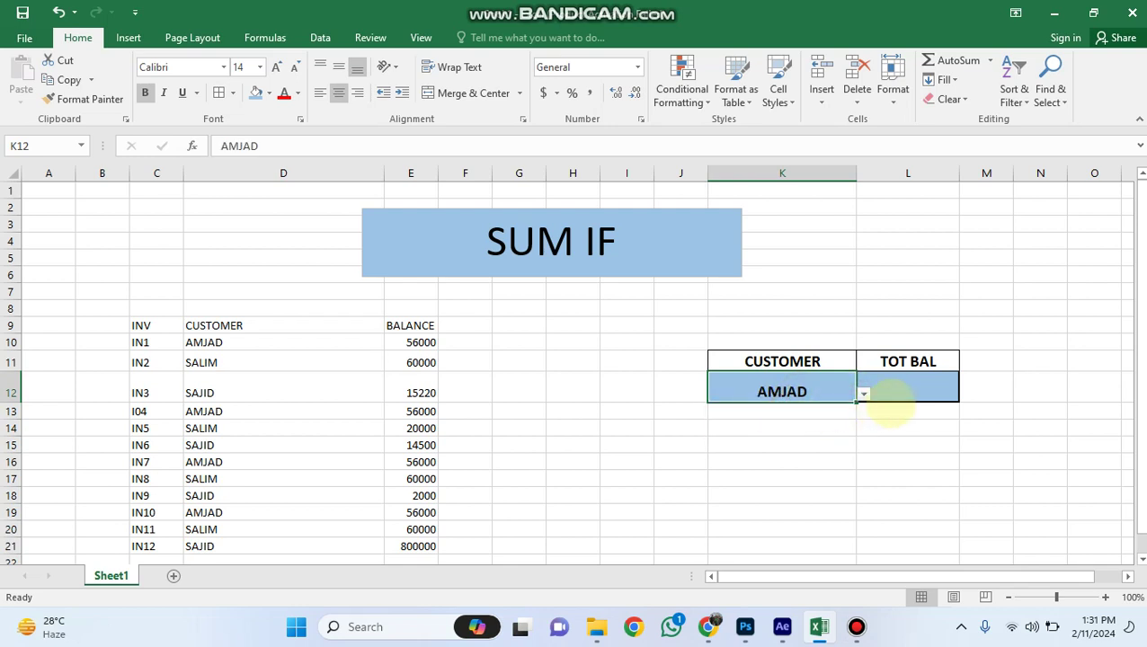
pyautogui.click(904, 384)
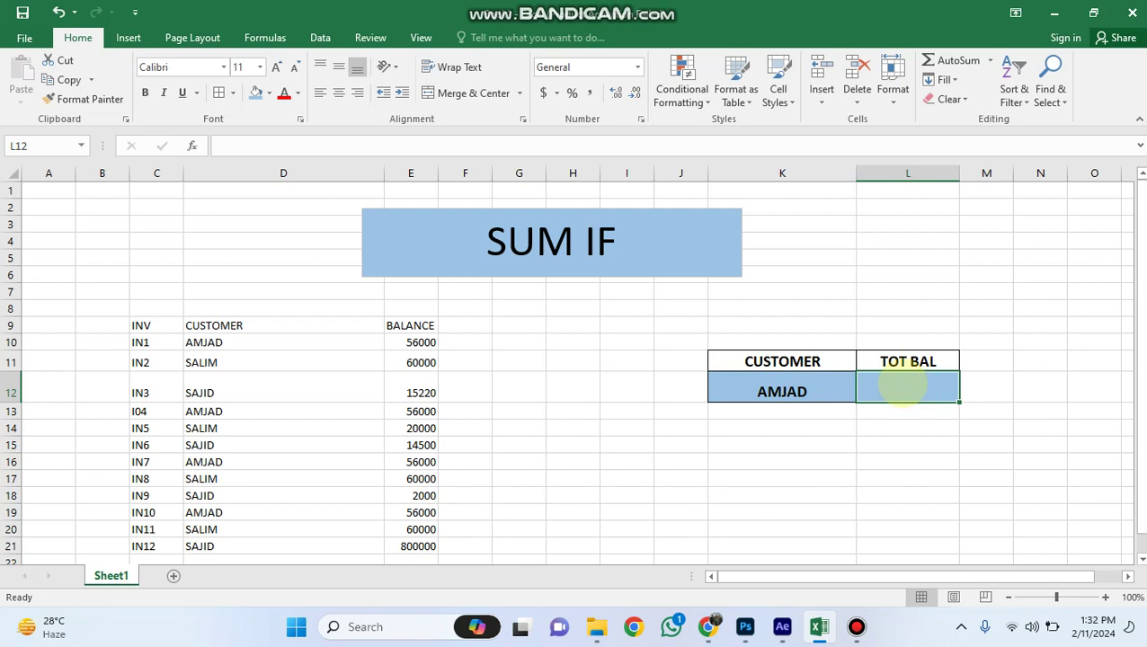
# Enter =SUMIF(D10:E21,K12,E10:E21) in L12
pyautogui.click(905, 384)
pyautogui.write('=SU')
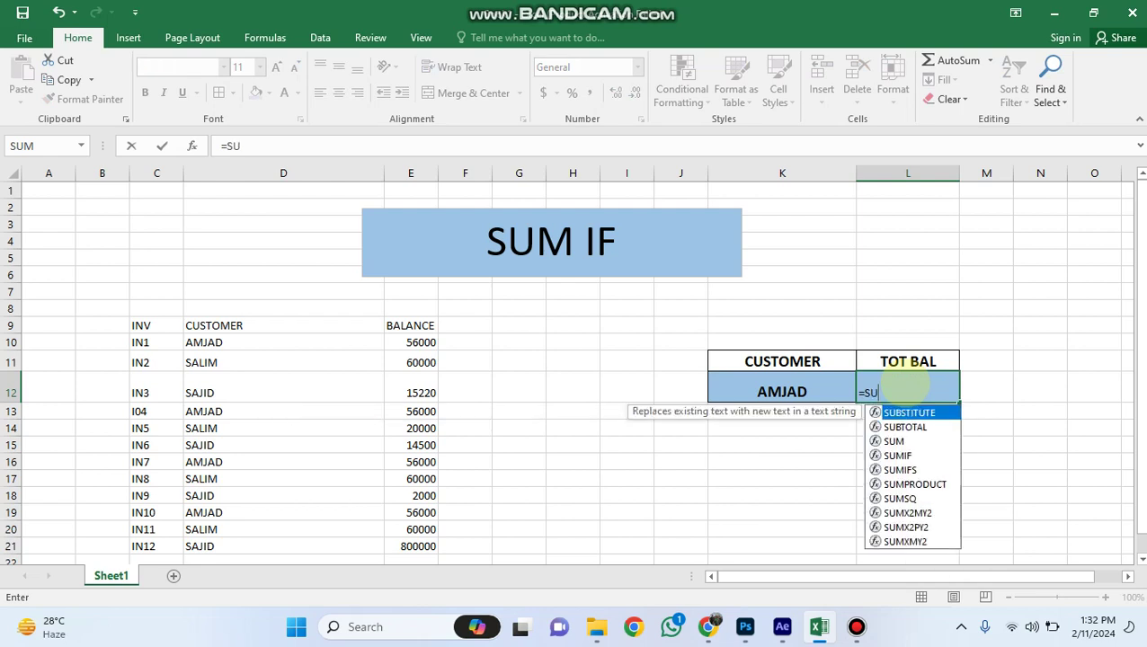
pyautogui.write('MIF')
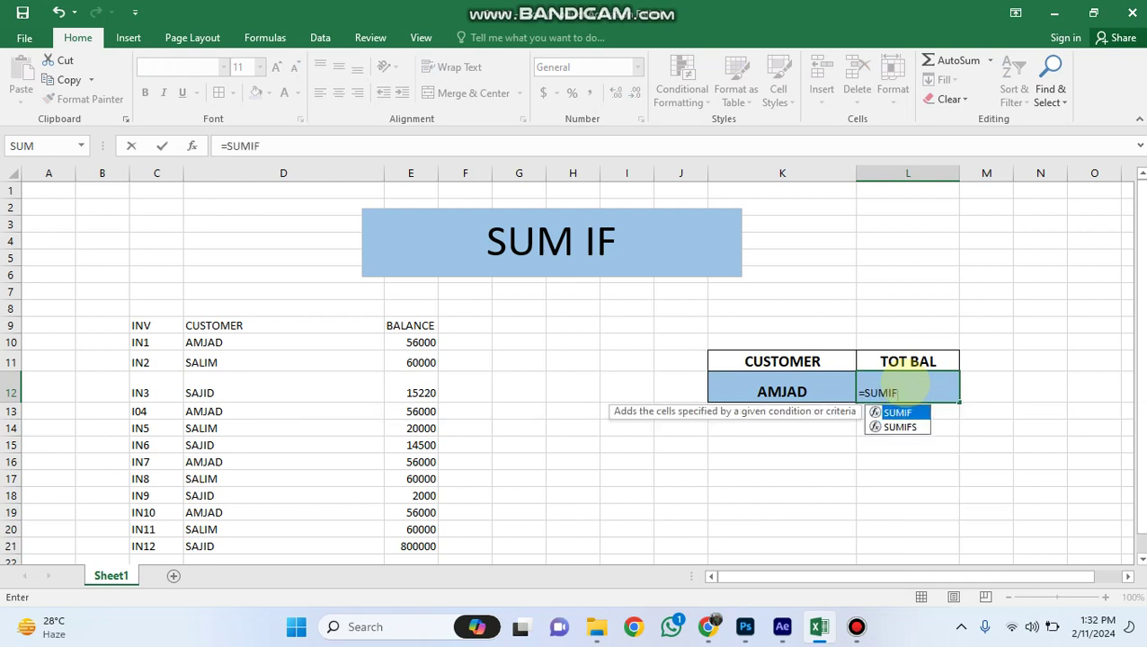
pyautogui.write('(')
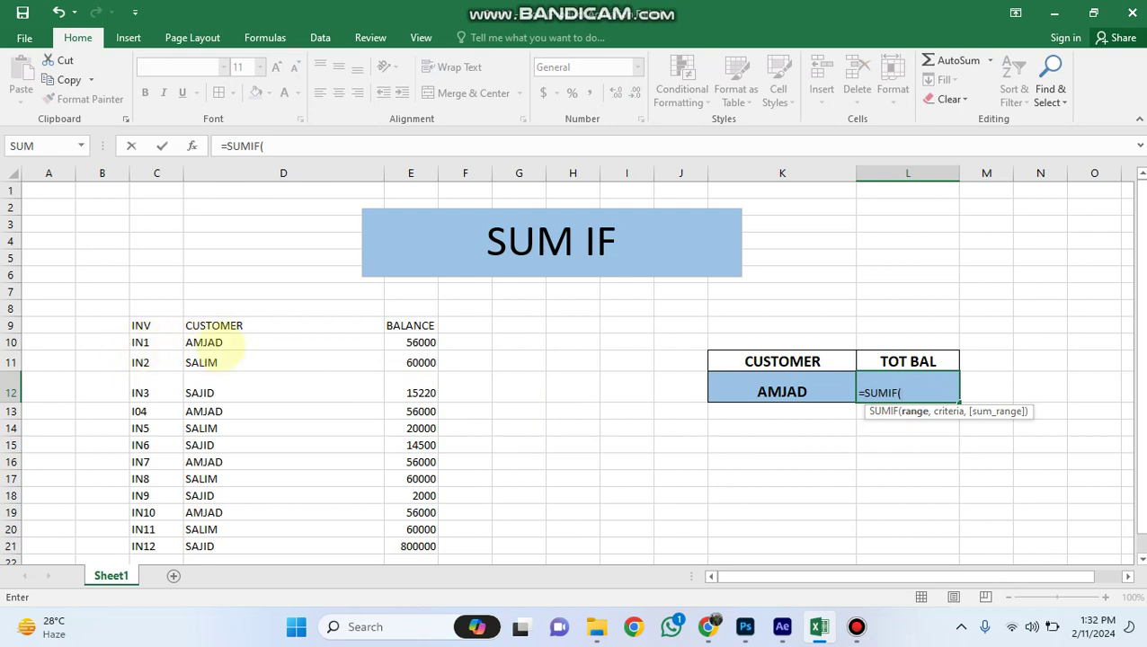
pyautogui.moveTo(225, 348); pyautogui.dragTo(423, 548)
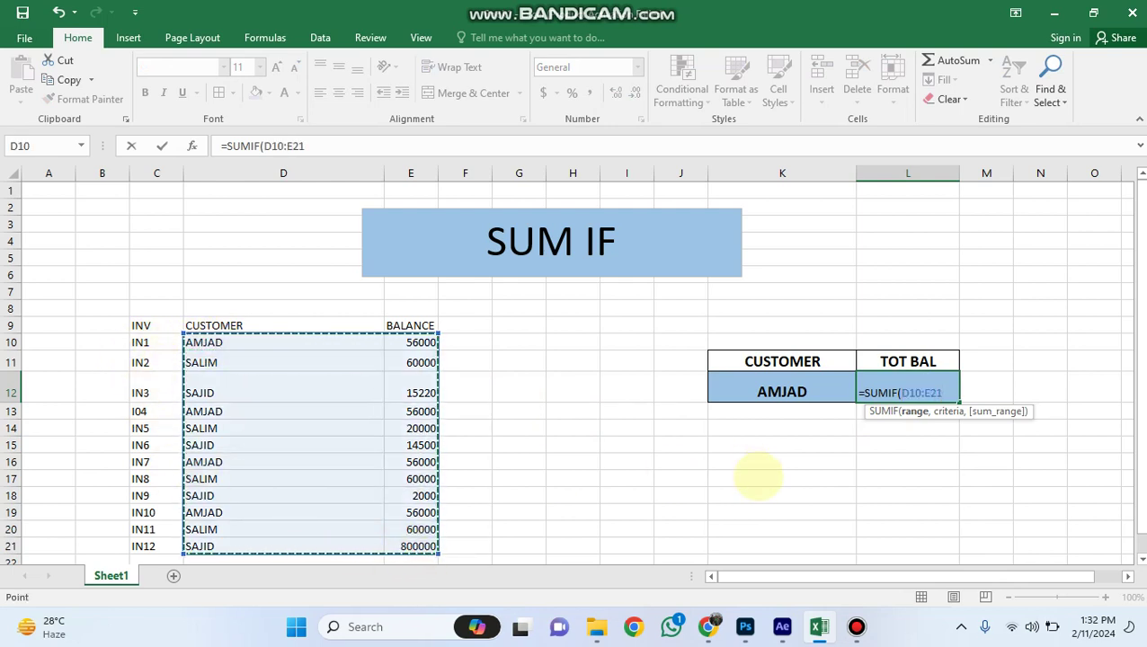
pyautogui.write(',')
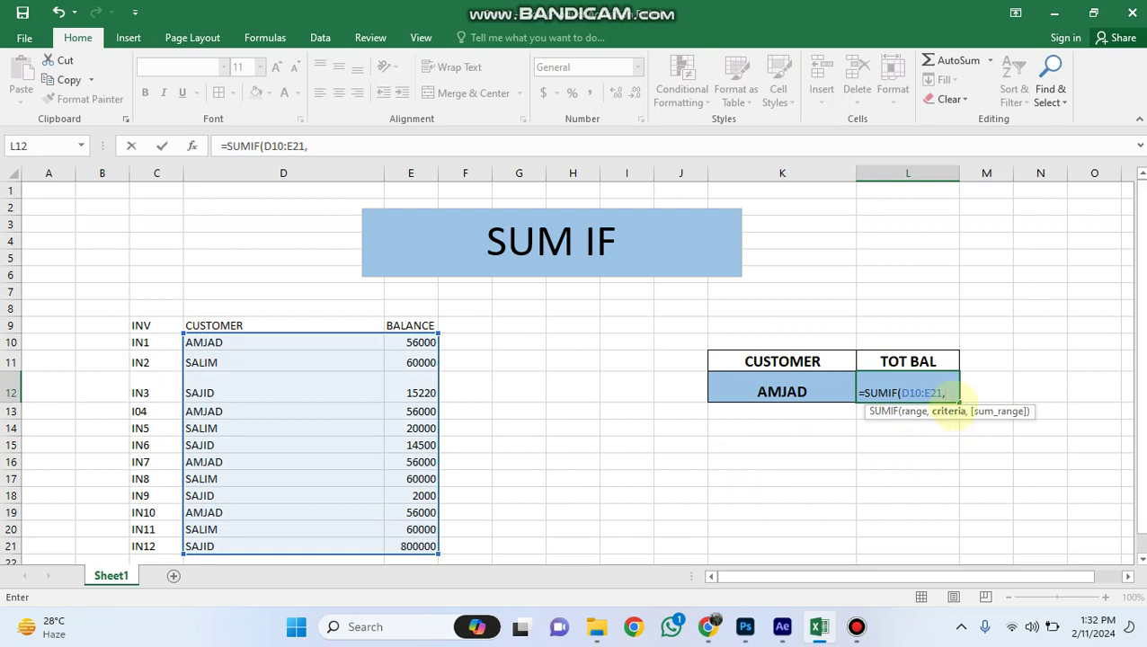
pyautogui.click(762, 392)
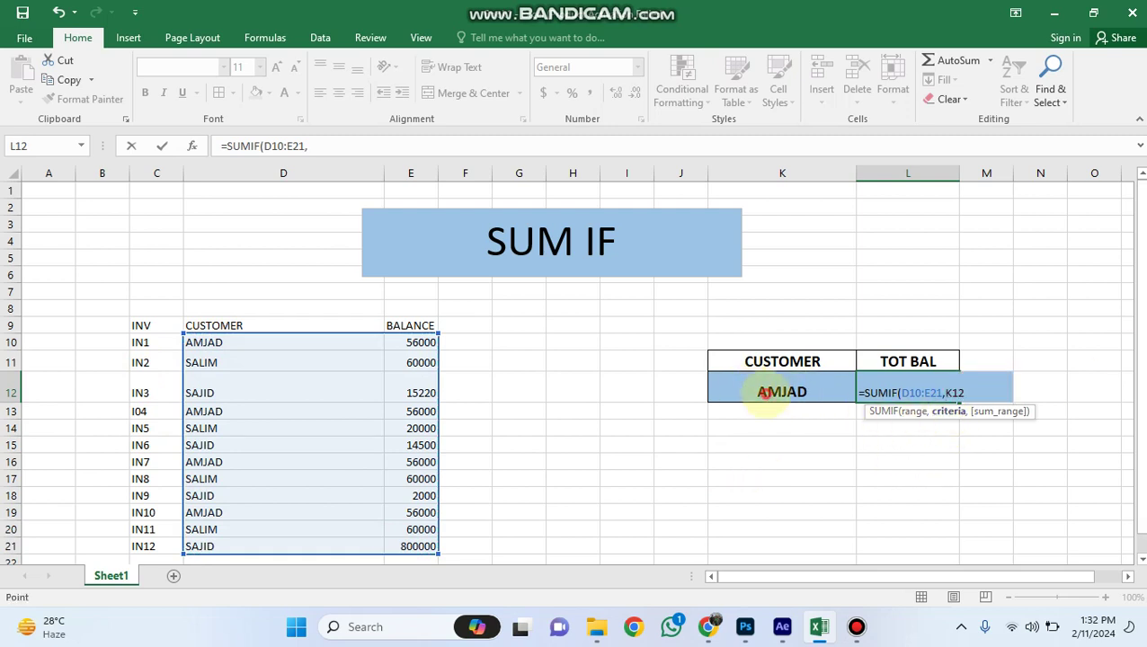
pyautogui.write(',')
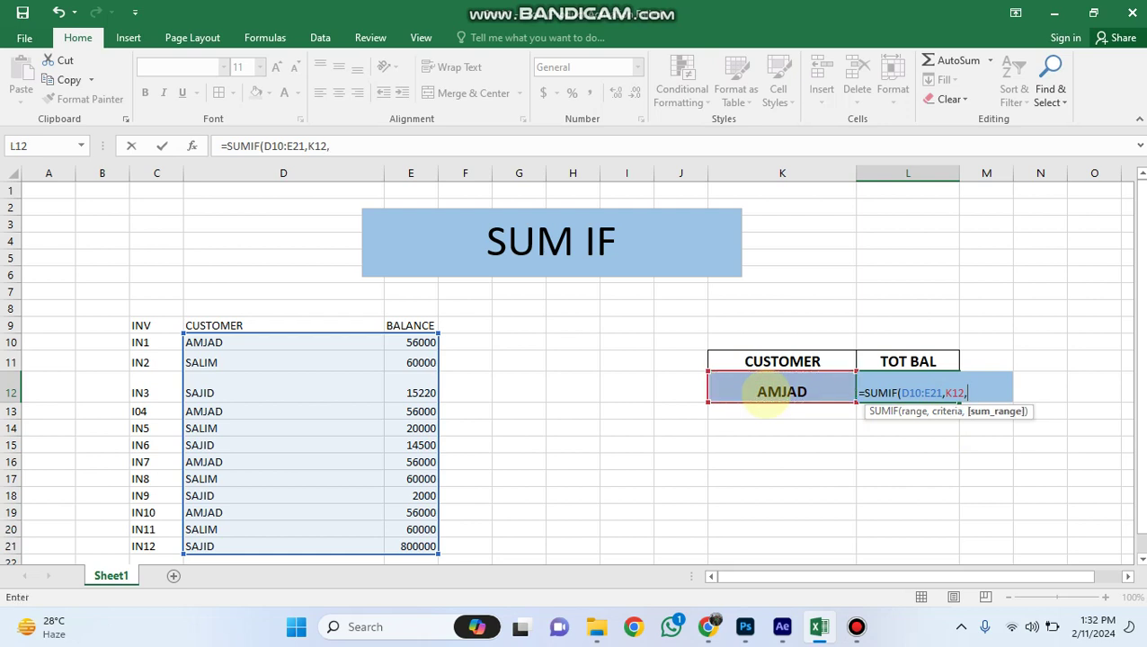
pyautogui.moveTo(402, 341); pyautogui.dragTo(418, 546)
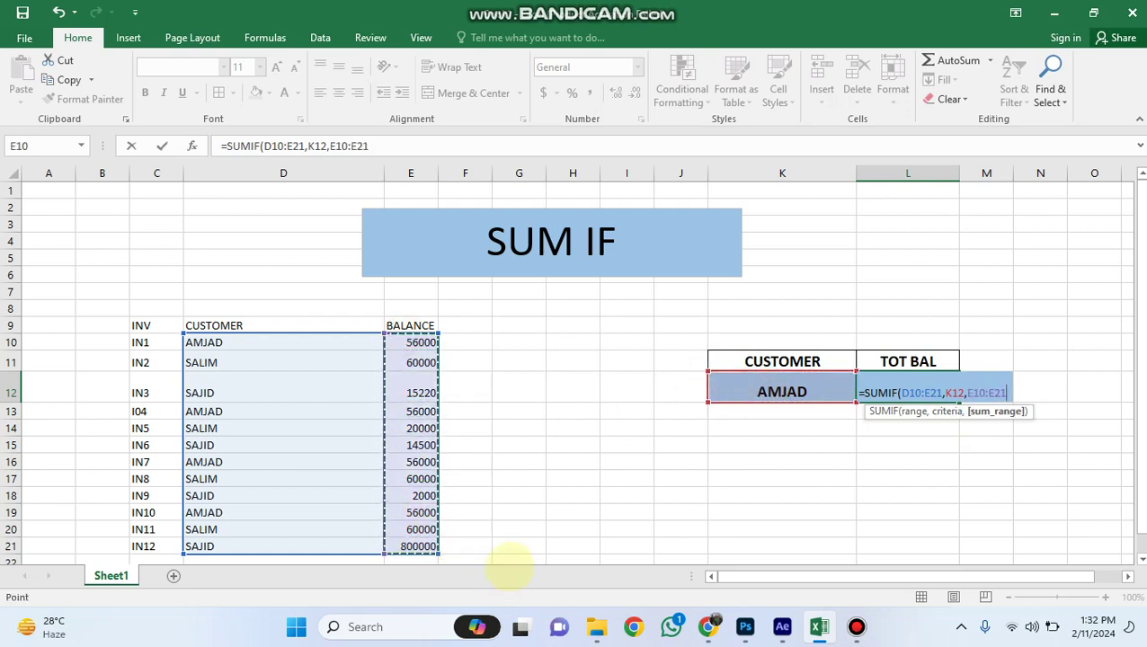
pyautogui.write(')')
pyautogui.press('Return')
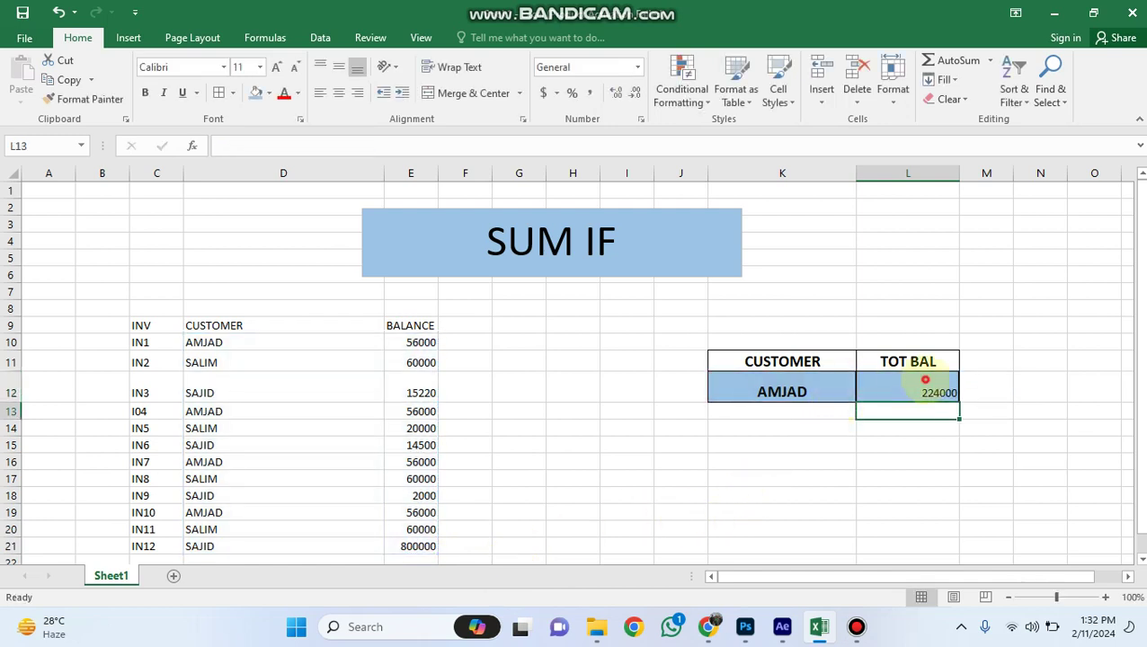
# Copy K12's formatting onto the L12 total with Format Painter
pyautogui.click(926, 388)
pyautogui.click(787, 398)
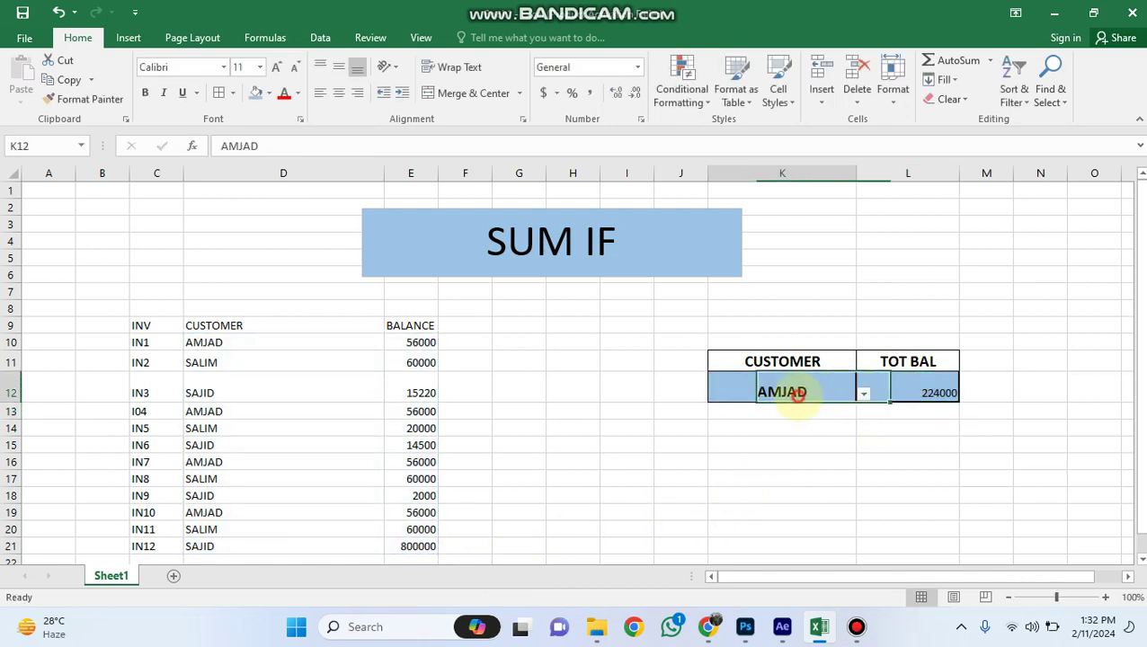
pyautogui.click(54, 99)
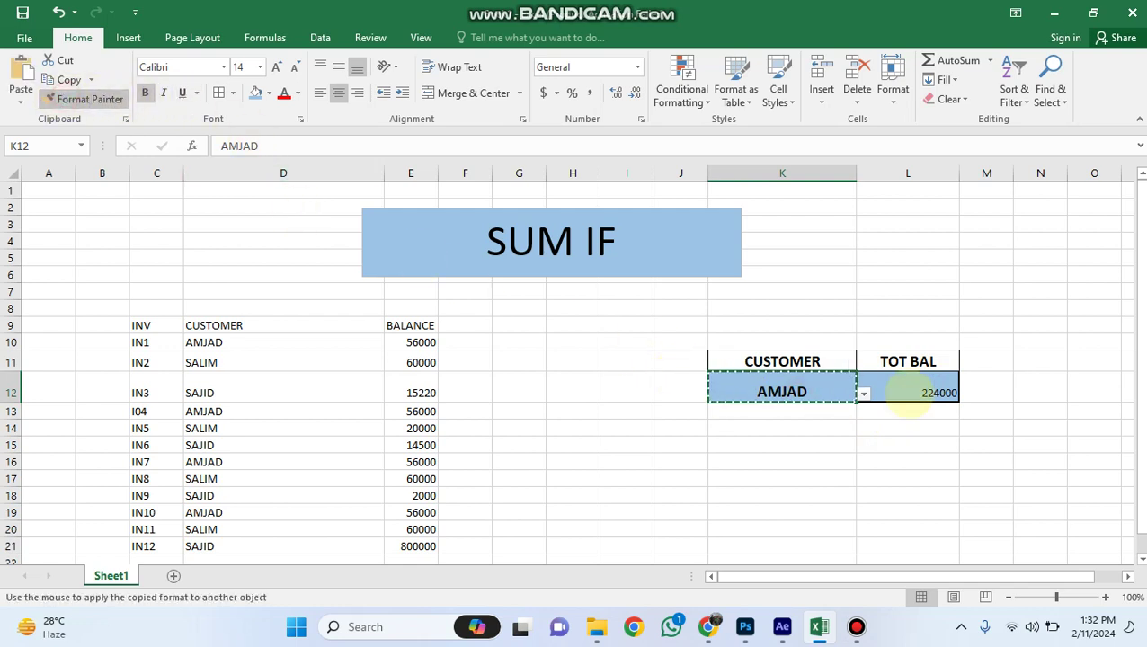
pyautogui.click(901, 389)
pyautogui.click(872, 446)
pyautogui.click(793, 396)
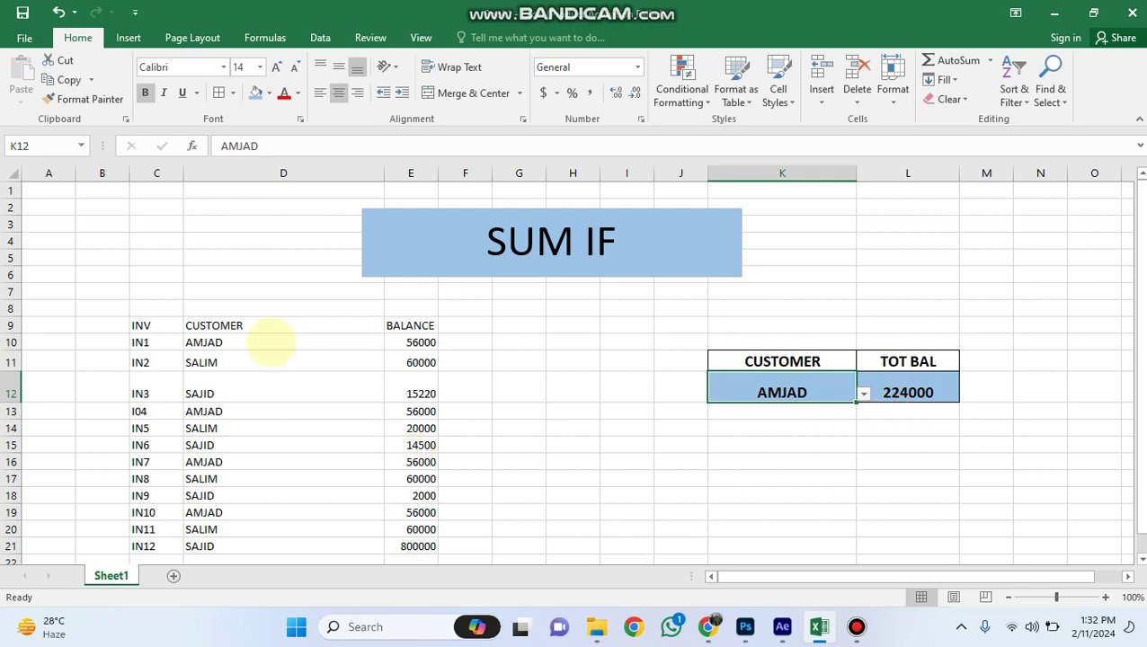
pyautogui.click(414, 342)
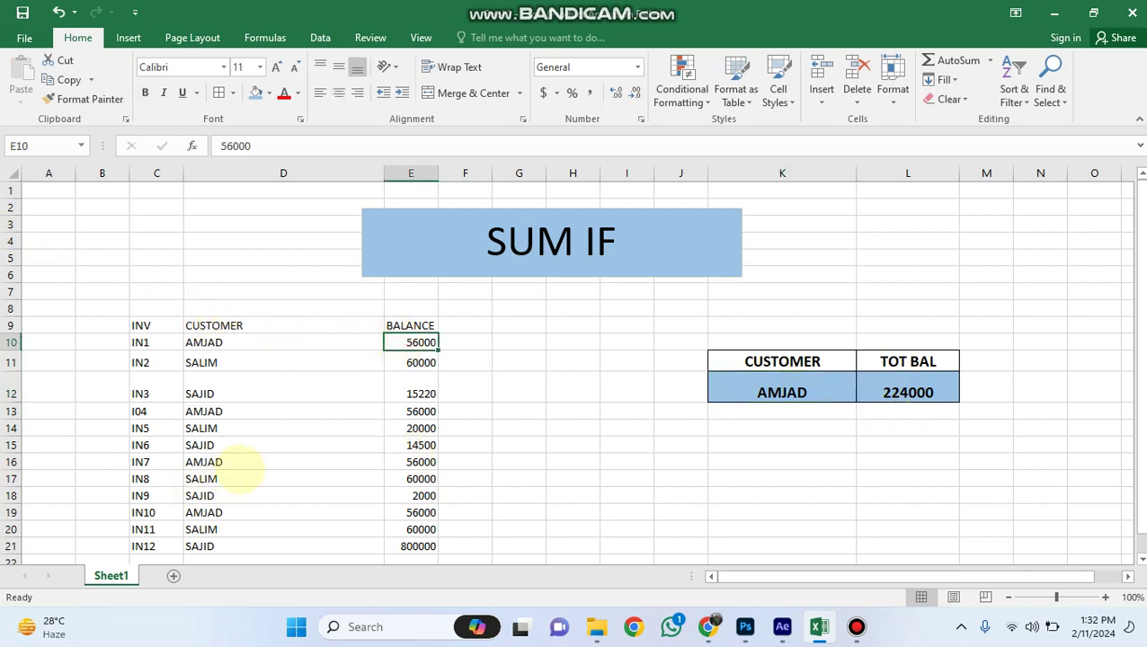
pyautogui.press('Down')
pyautogui.press('Down')
pyautogui.press('Down')
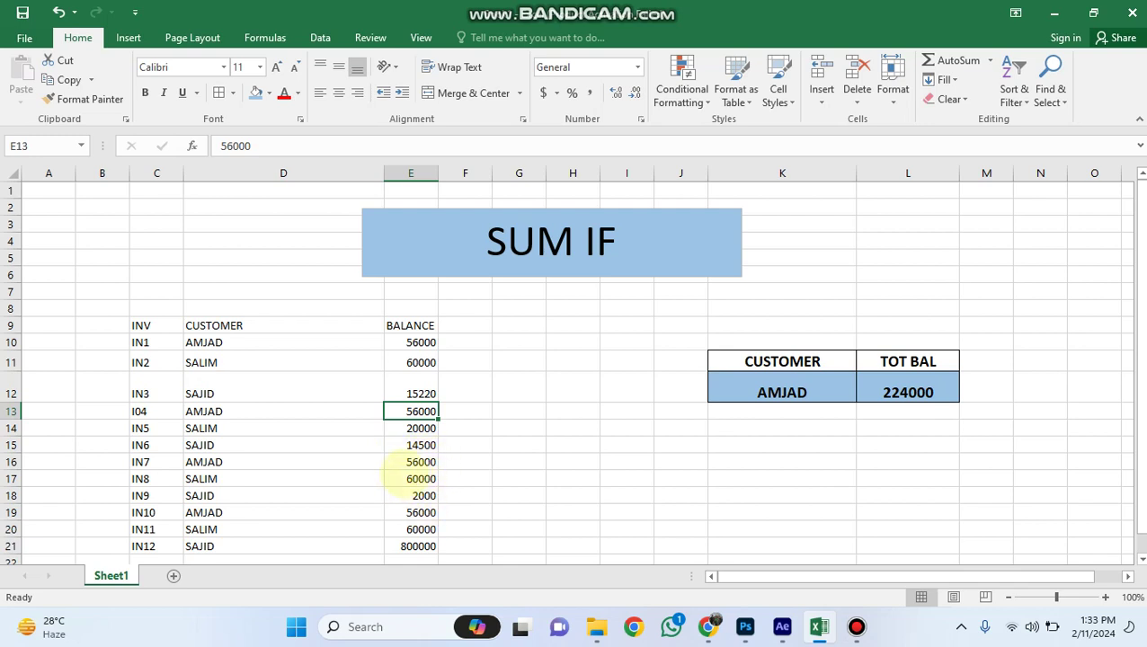
pyautogui.click(410, 343)
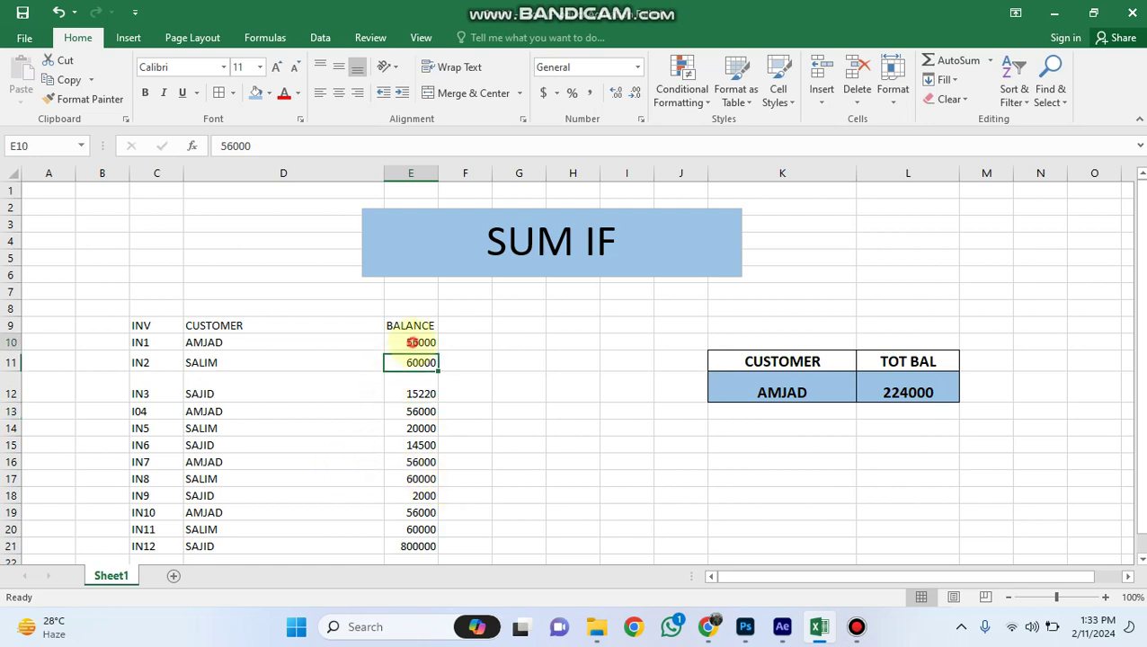
pyautogui.click(395, 411)
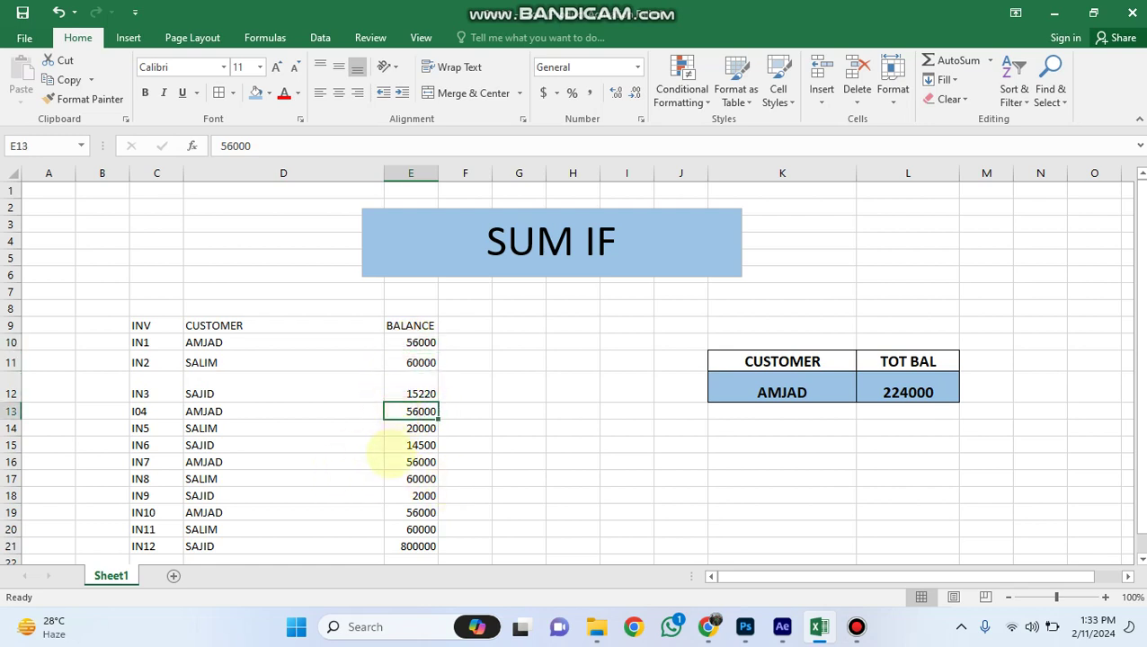
pyautogui.click(396, 428)
pyautogui.click(393, 462)
pyautogui.click(396, 479)
pyautogui.click(401, 512)
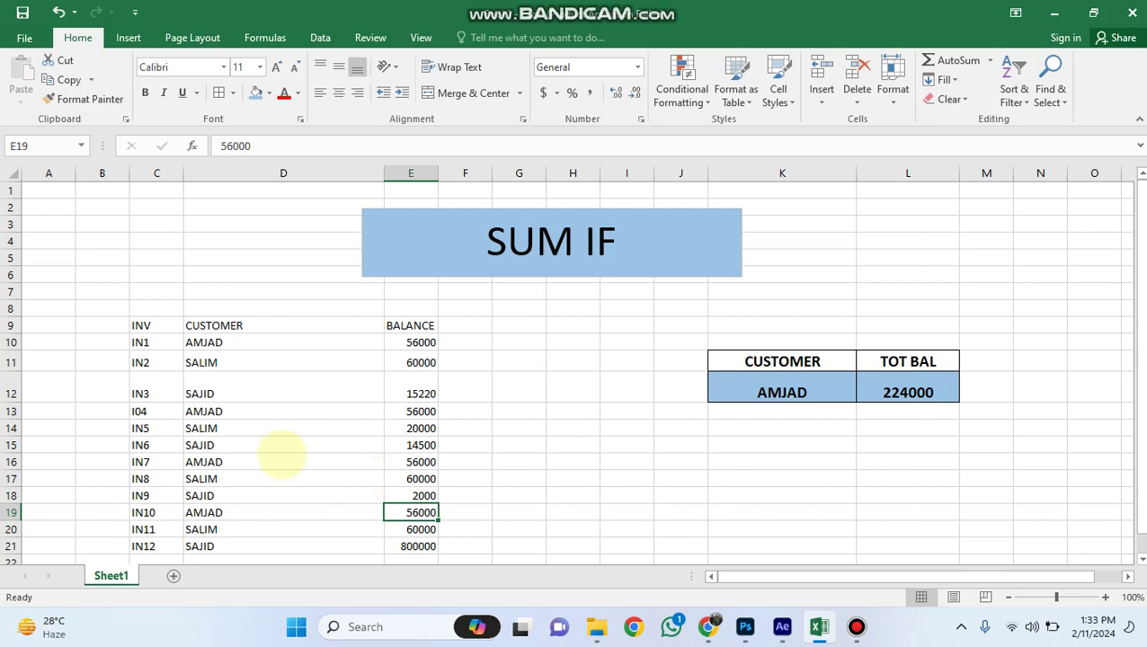
# Choose SALIM in K12 (total 200000), then SAJID (total 831720)
pyautogui.click(764, 393)
pyautogui.click(862, 395)
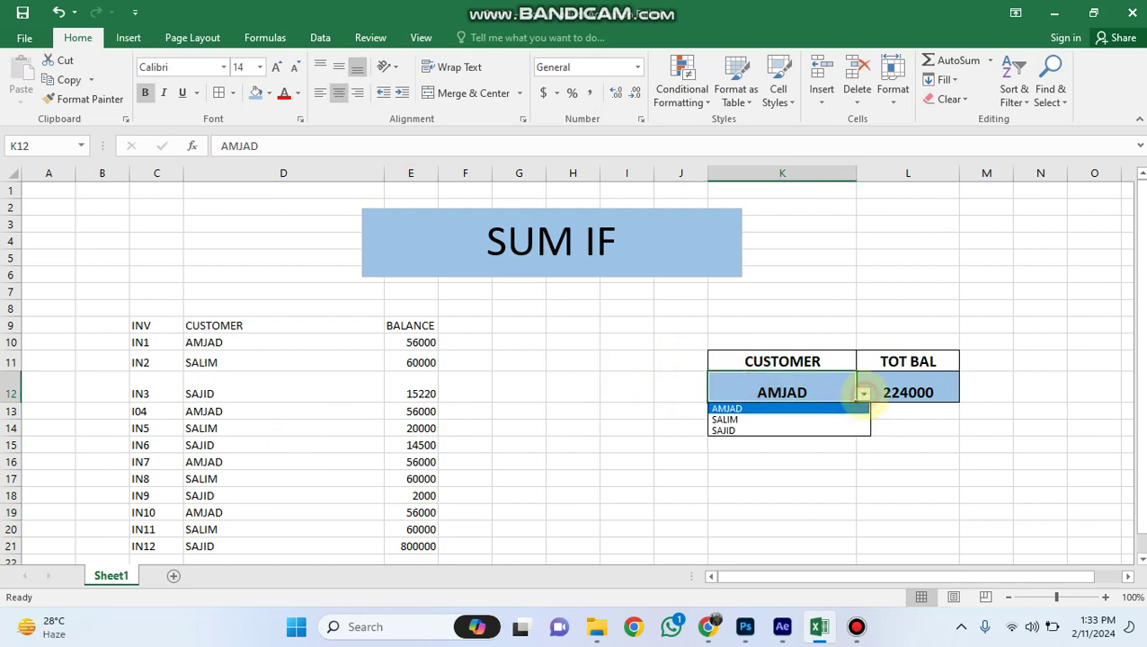
pyautogui.click(779, 420)
pyautogui.click(902, 426)
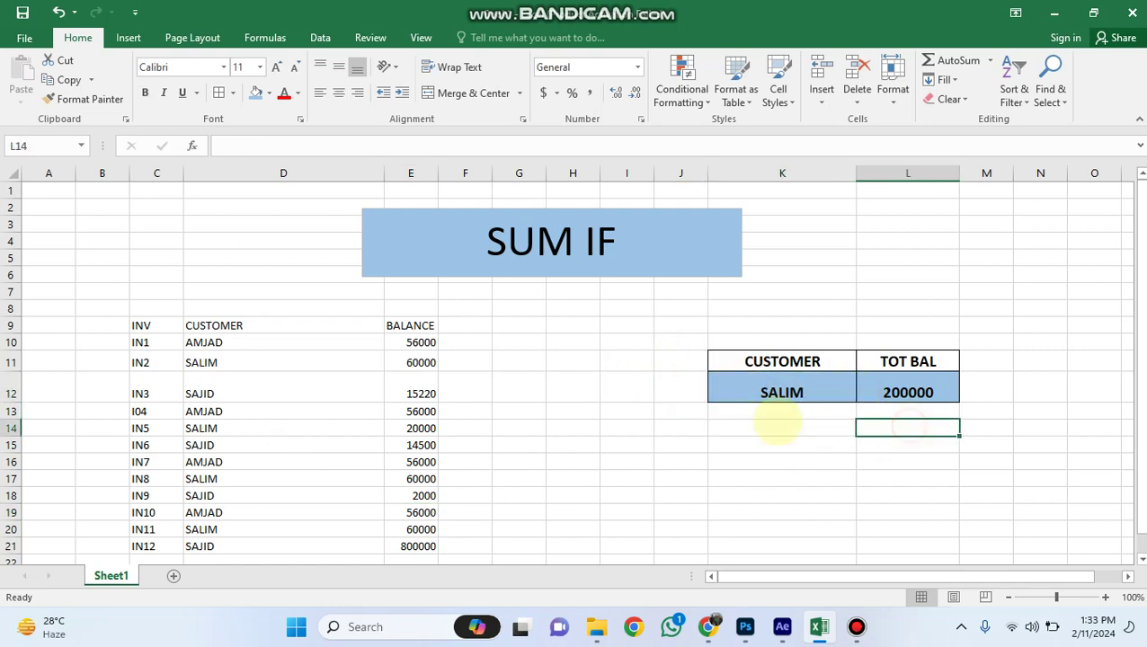
pyautogui.click(776, 391)
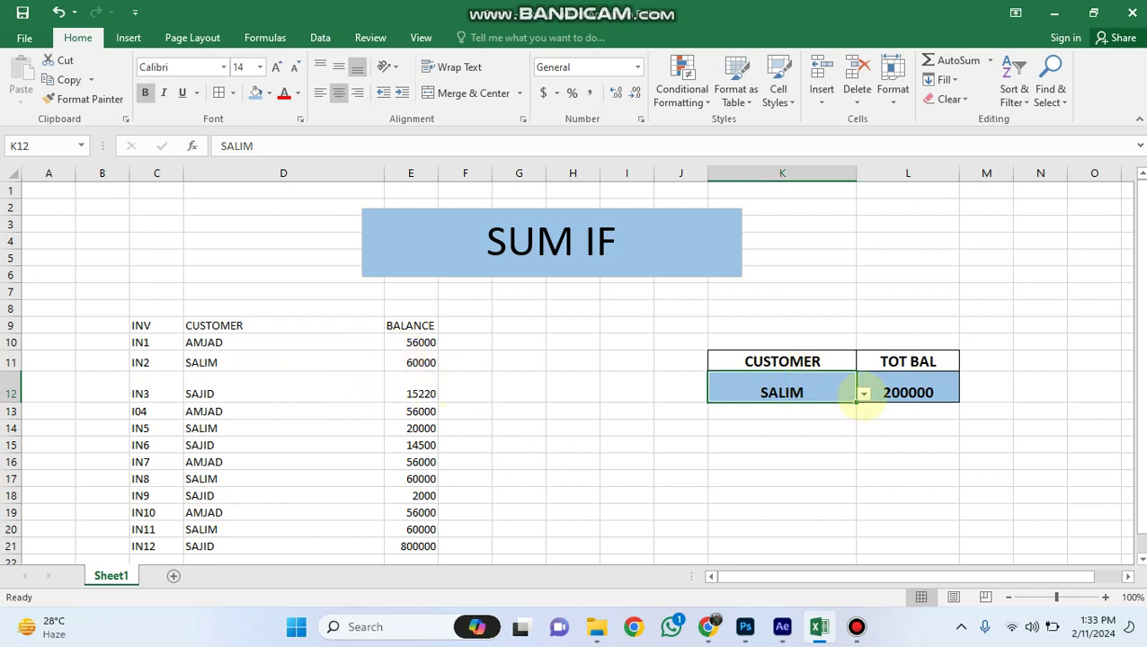
pyautogui.click(863, 394)
pyautogui.click(764, 431)
pyautogui.click(870, 432)
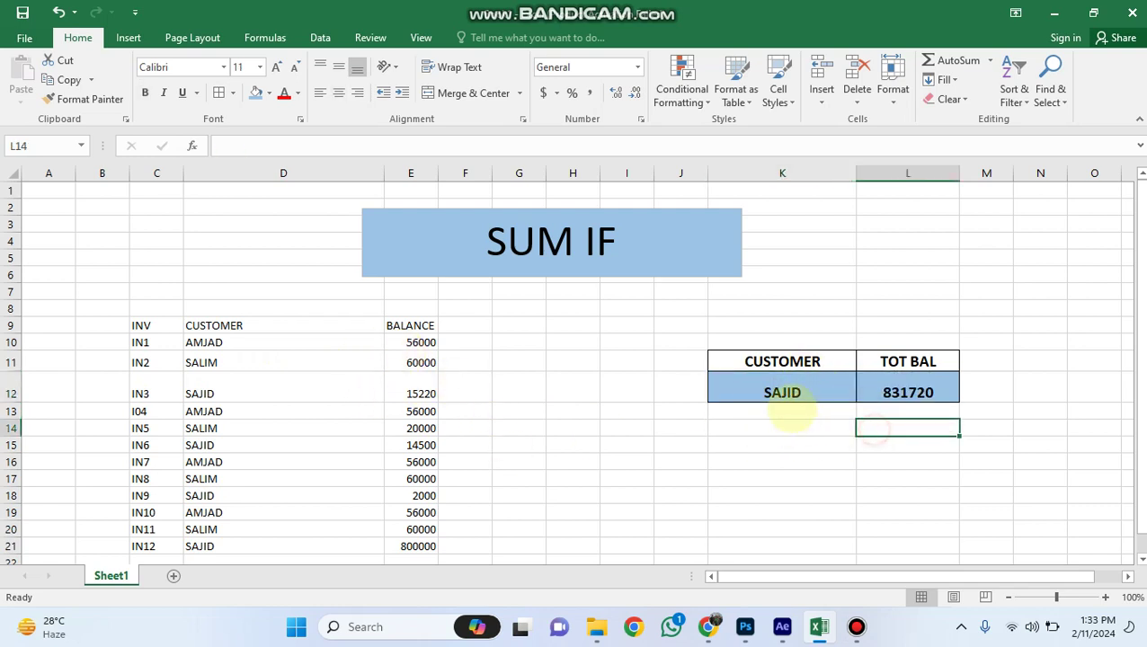
pyautogui.click(784, 412)
pyautogui.click(782, 393)
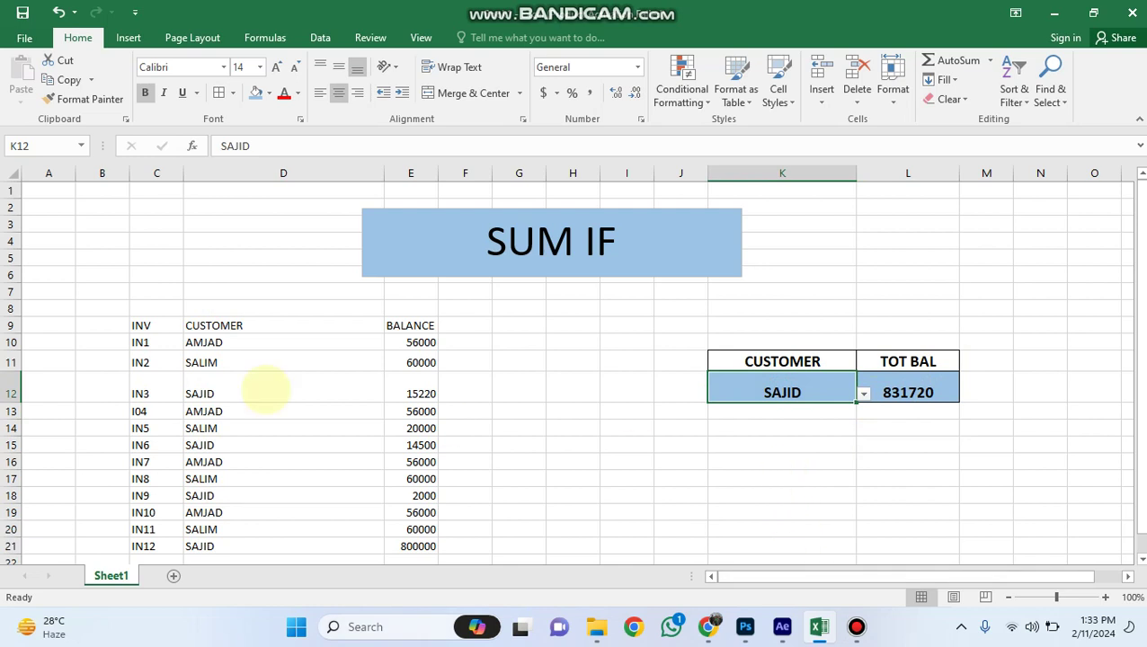
# Fill the INV, CUSTOMER, BALANCE header row C9:E9 with blue
pyautogui.moveTo(148, 326); pyautogui.dragTo(413, 325)
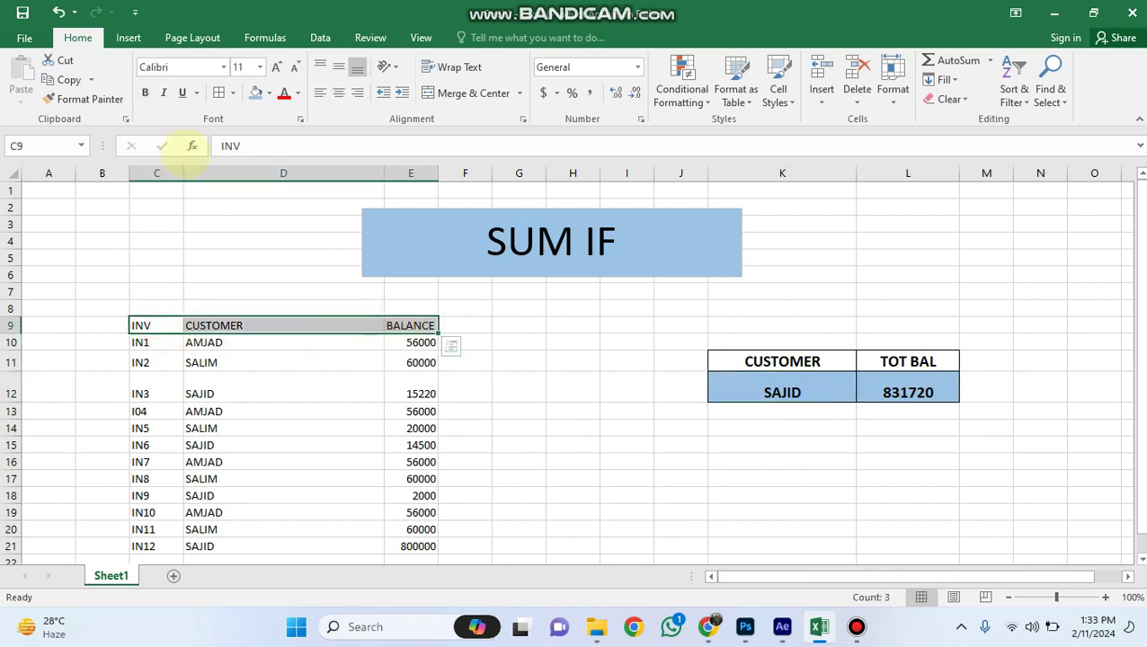
pyautogui.click(268, 94)
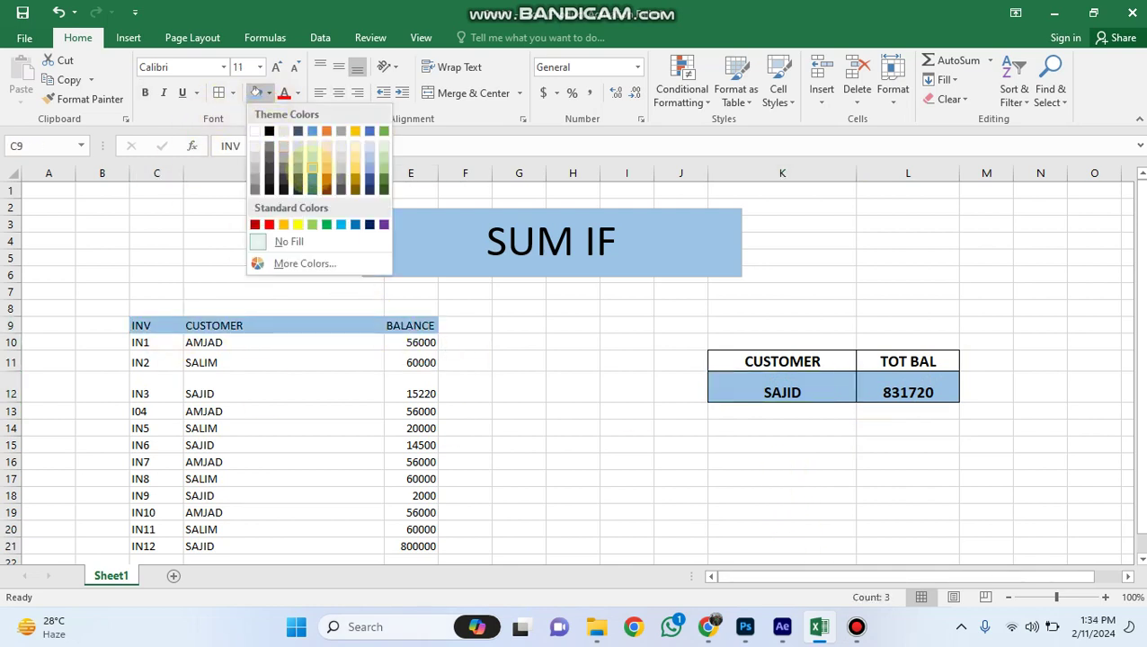
pyautogui.click(309, 169)
pyautogui.click(355, 410)
# Apply All Borders to the whole invoice table C9:E21
pyautogui.moveTo(142, 325); pyautogui.dragTo(419, 412)
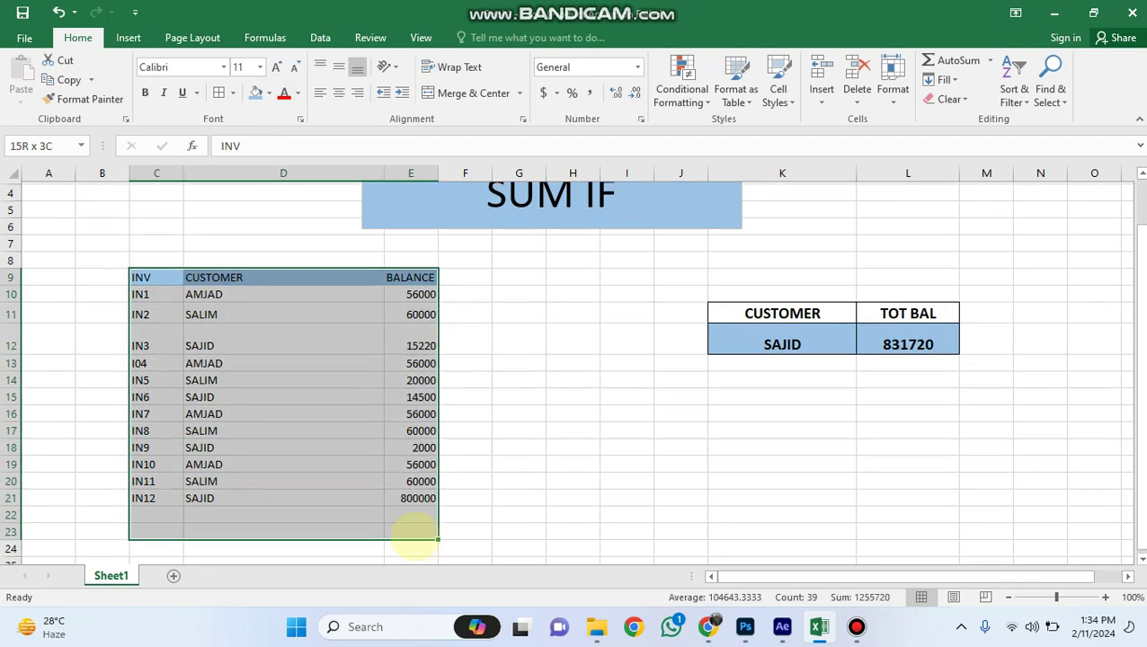
pyautogui.click(219, 92)
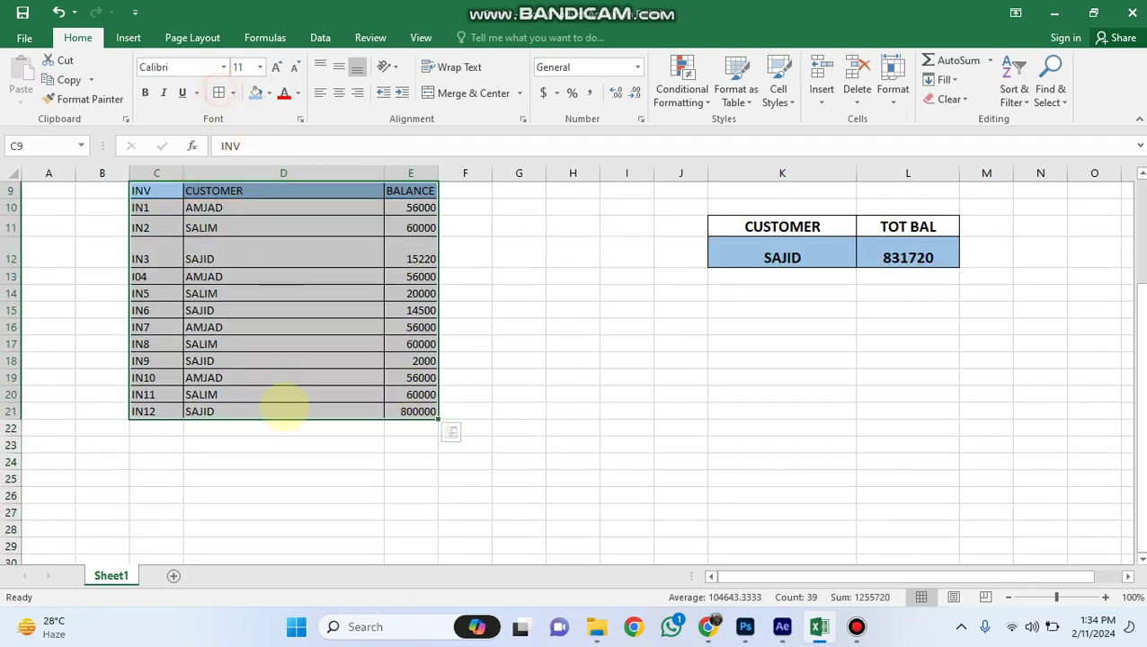
pyautogui.click(284, 412)
pyautogui.scroll(2, 317, 436)
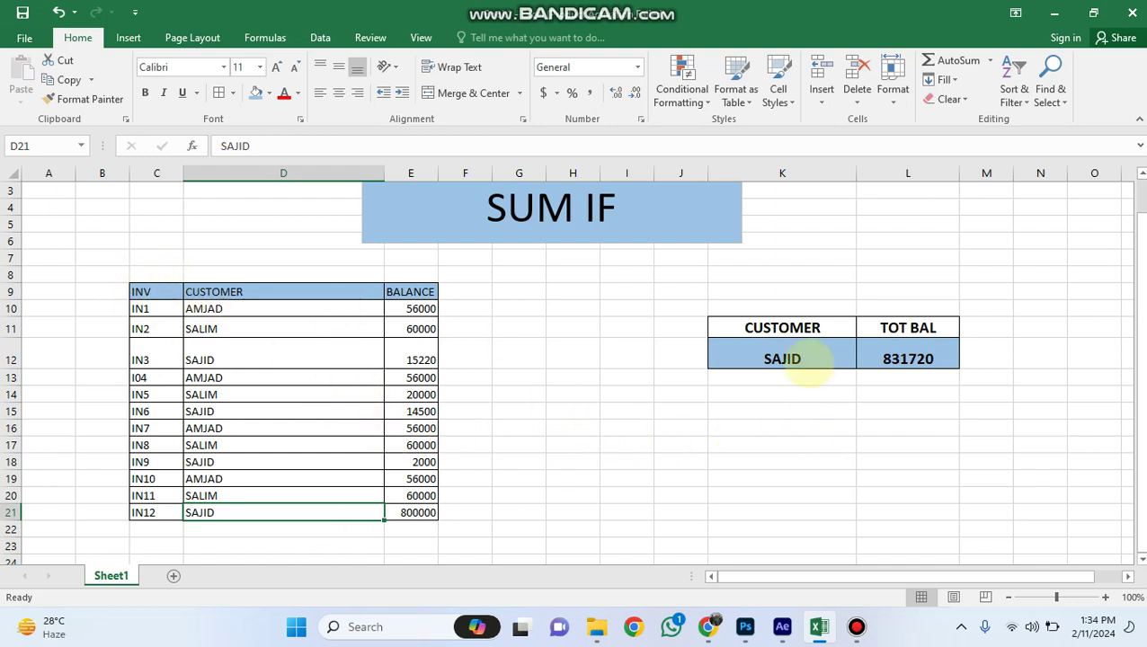
pyautogui.click(743, 427)
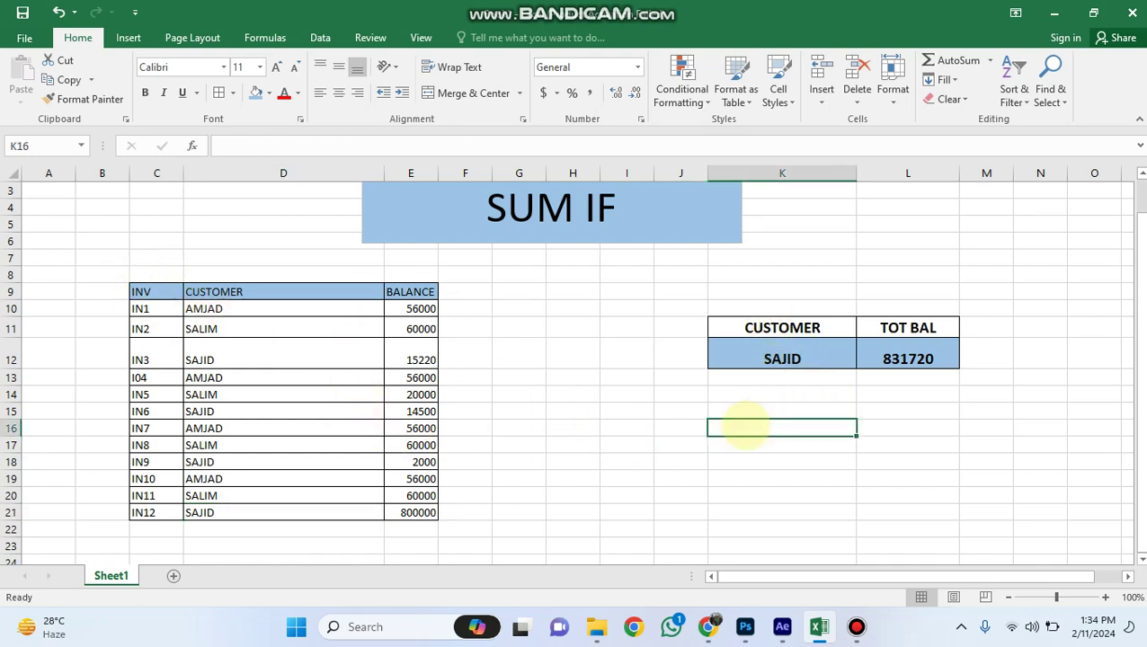